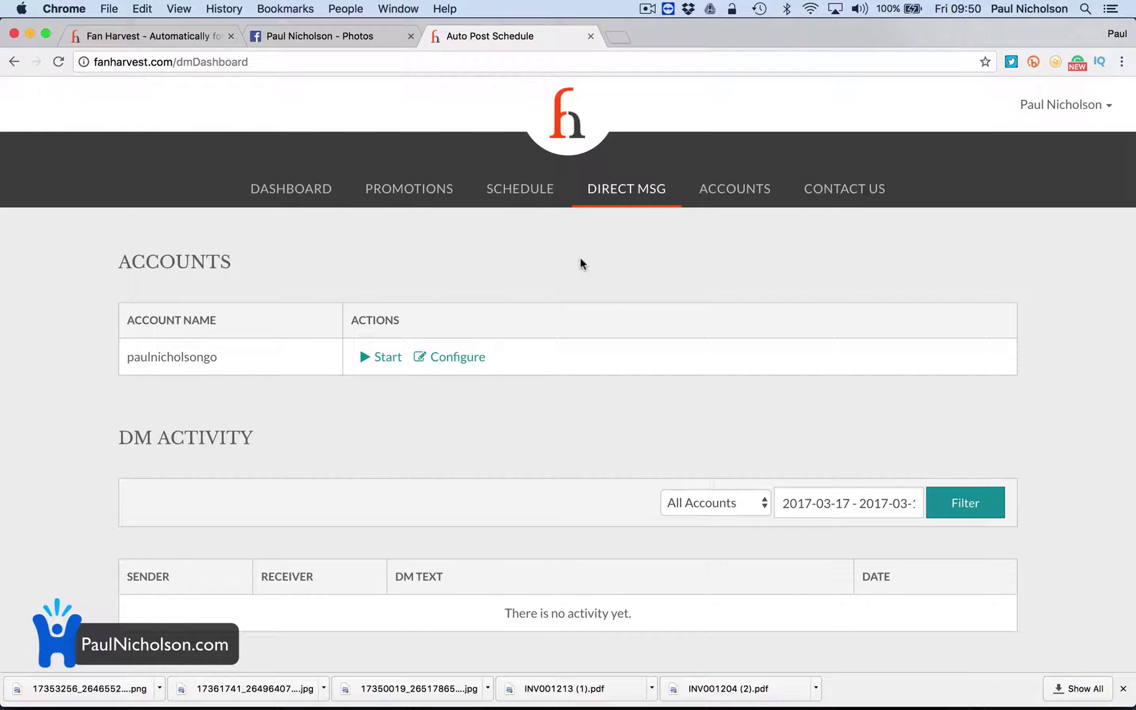
# Step: Open the Schedule page with its form for a new post
pyautogui.click(356, 213)
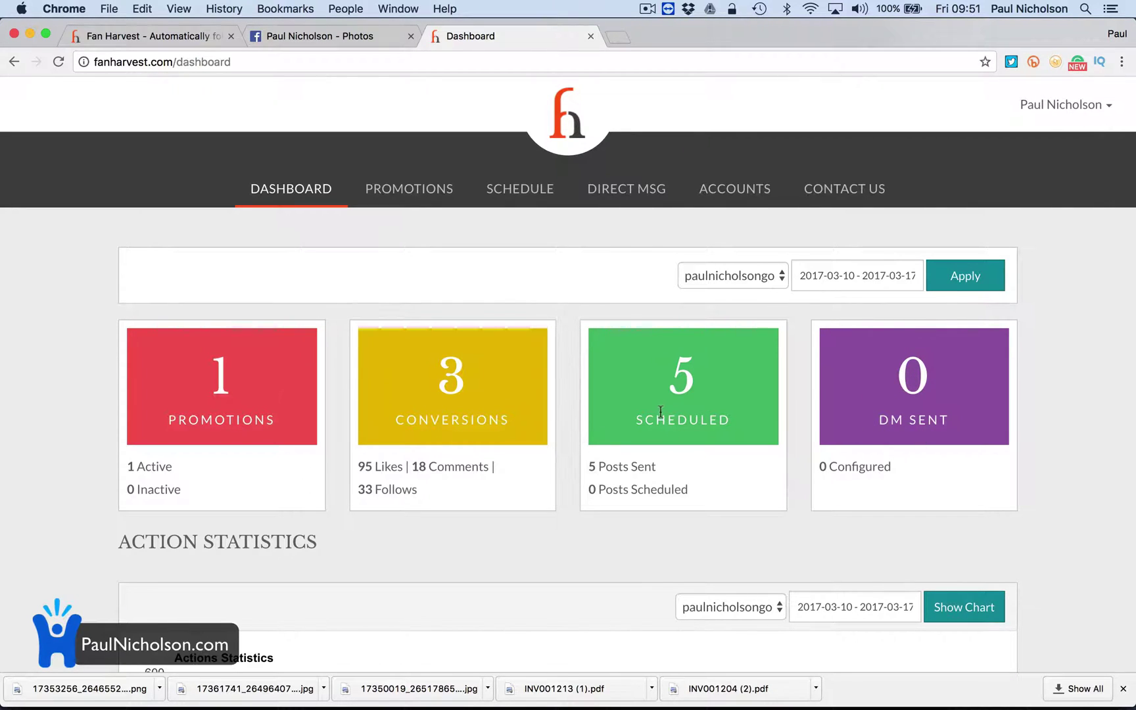
pyautogui.click(523, 196)
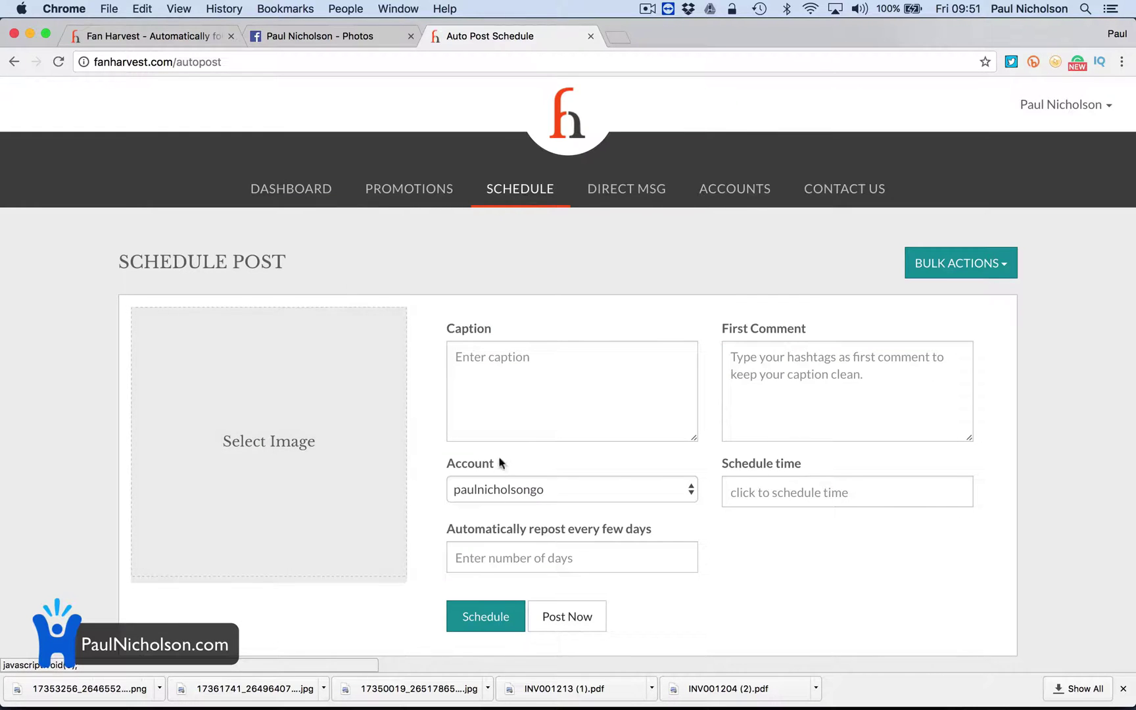
pyautogui.scroll(-1, 469, 466)
pyautogui.scroll(-2, 468, 467)
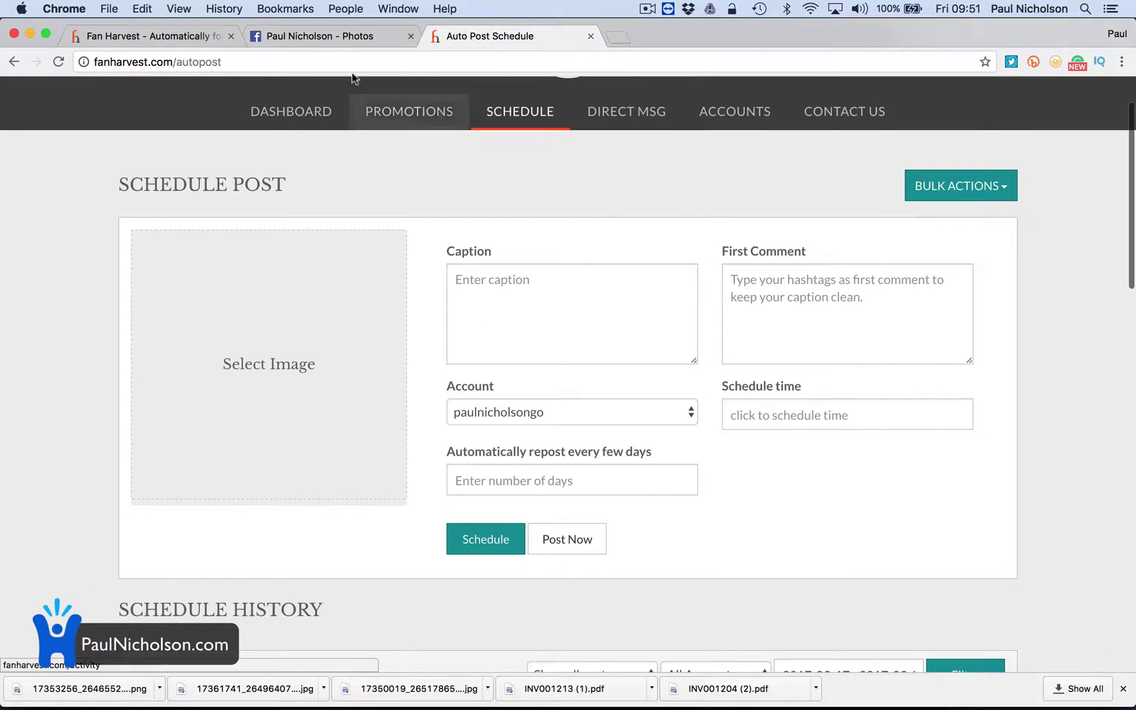
# Step: Switch to the Facebook page and save the "Don't Like Where You Are?" golf photo as a JPEG in Downloads
pyautogui.click(368, 36)
pyautogui.rightClick(425, 293)
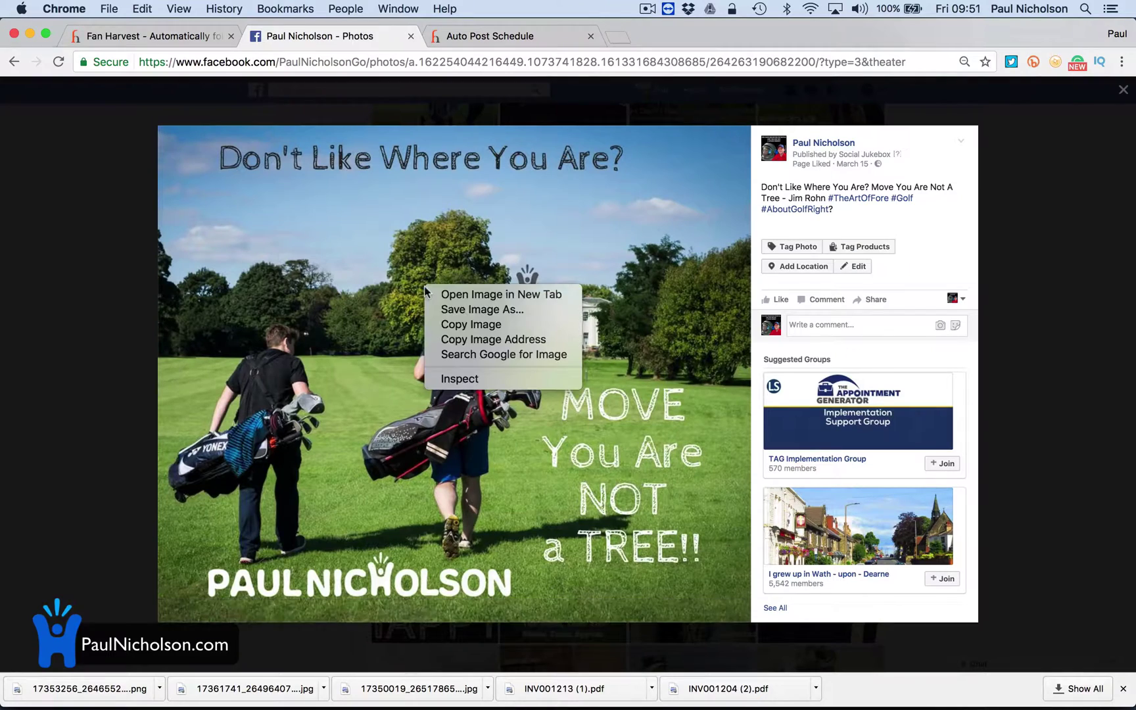
pyautogui.click(454, 307)
pyautogui.click(811, 688)
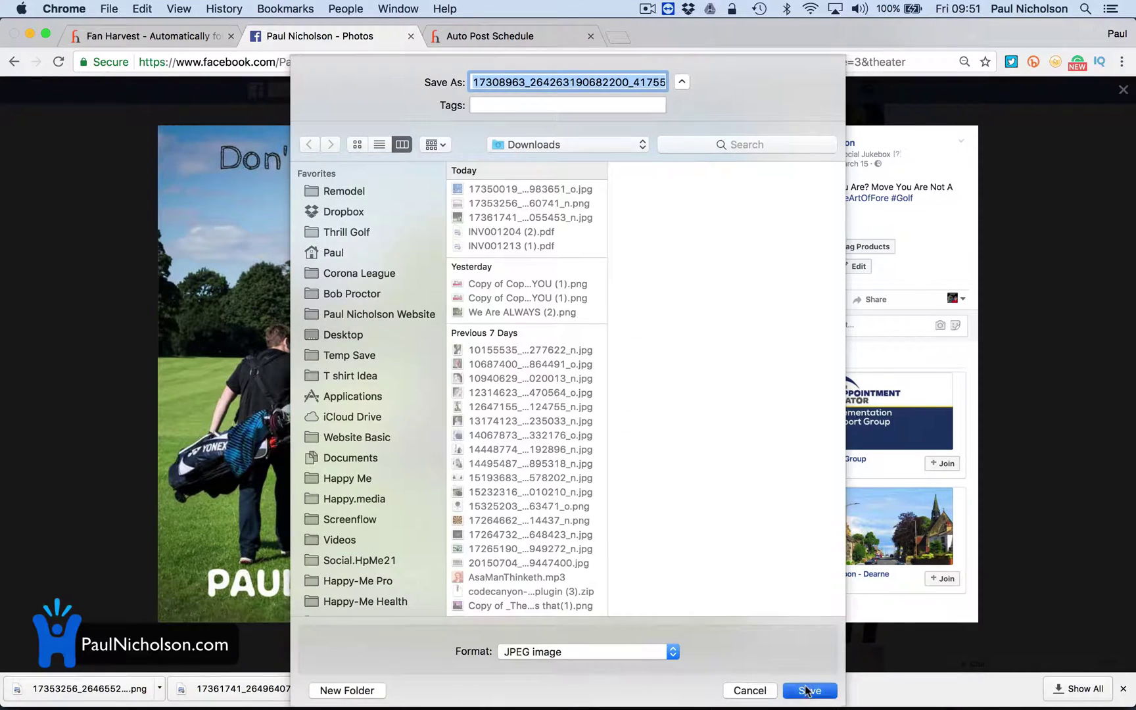
pyautogui.click(80, 163)
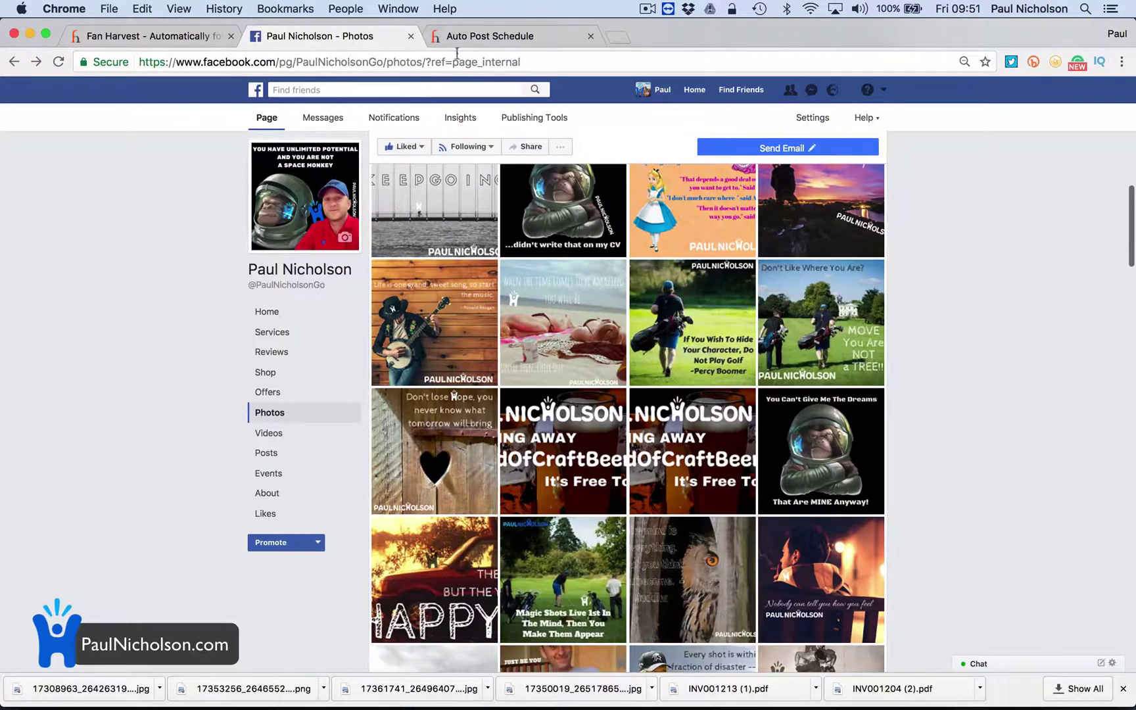
# Step: Return to the scheduling form and load the saved "Don't Like Where You Are?" photo from Downloads as the post image
pyautogui.click(460, 37)
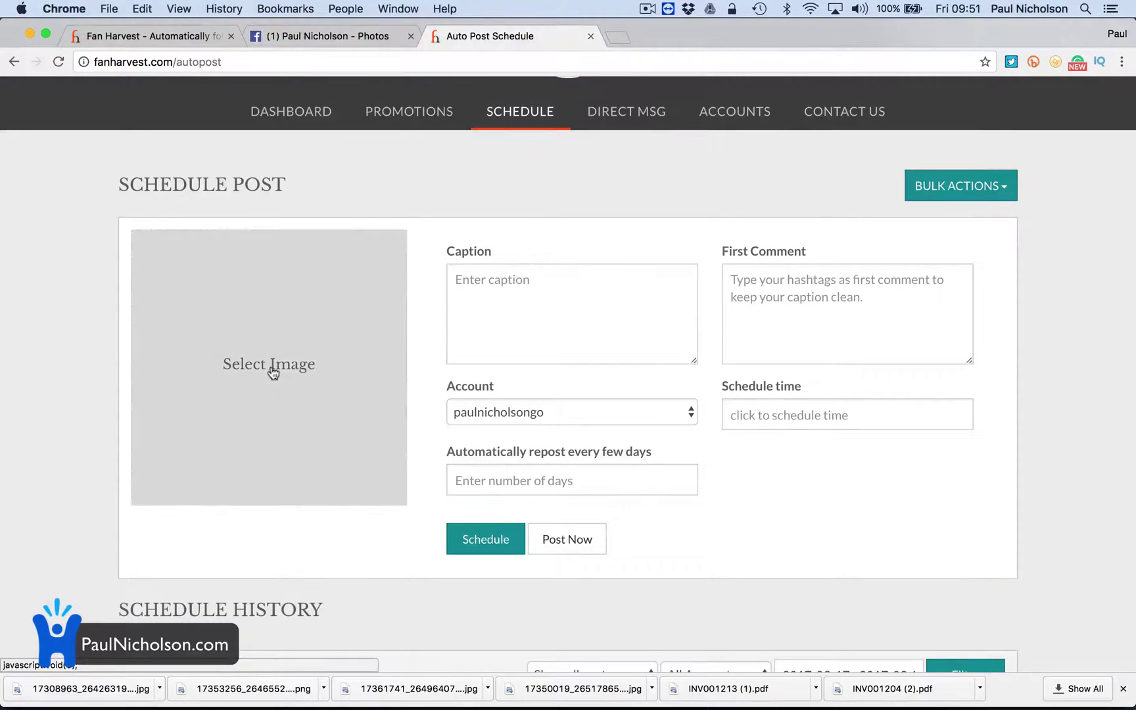
pyautogui.click(273, 372)
pyautogui.click(492, 174)
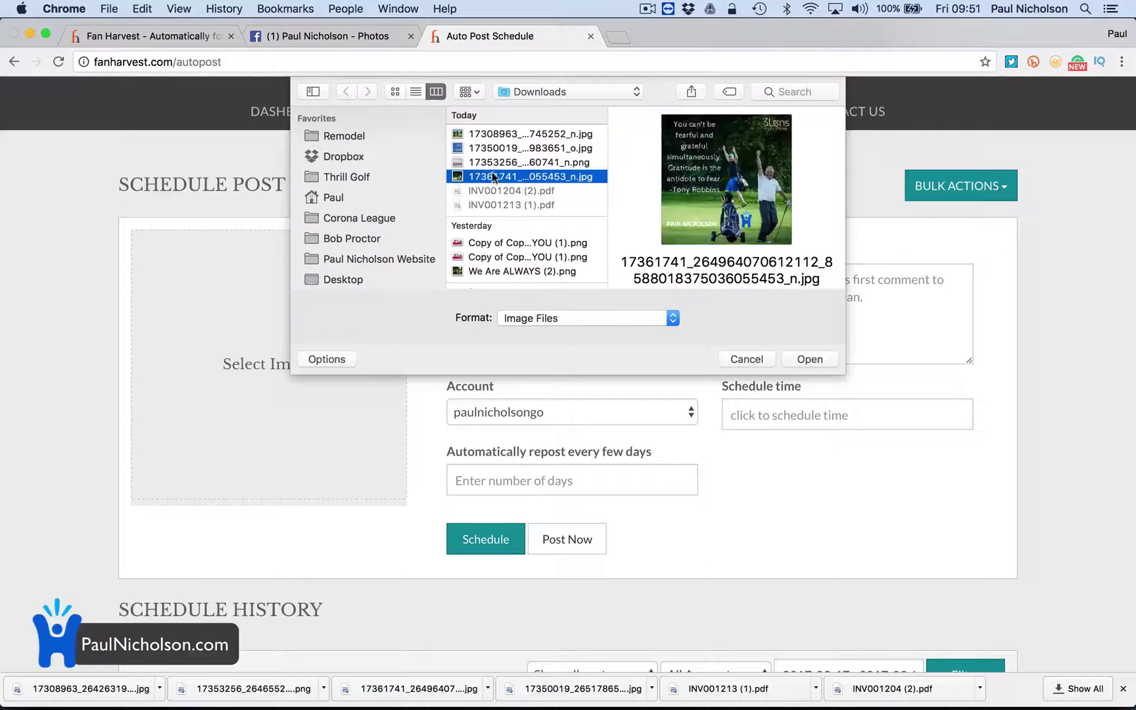
pyautogui.click(495, 132)
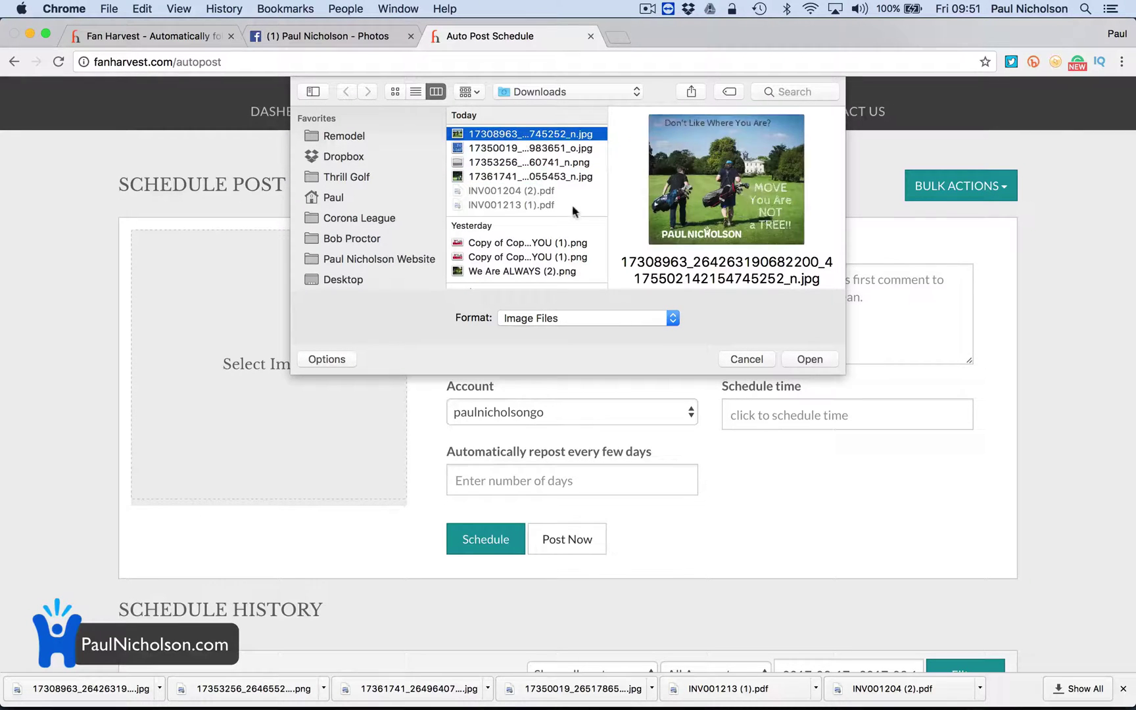
pyautogui.click(810, 359)
# Step: Enter the caption "Don't like where you are? Move you are not a tree!!"
pyautogui.click(520, 294)
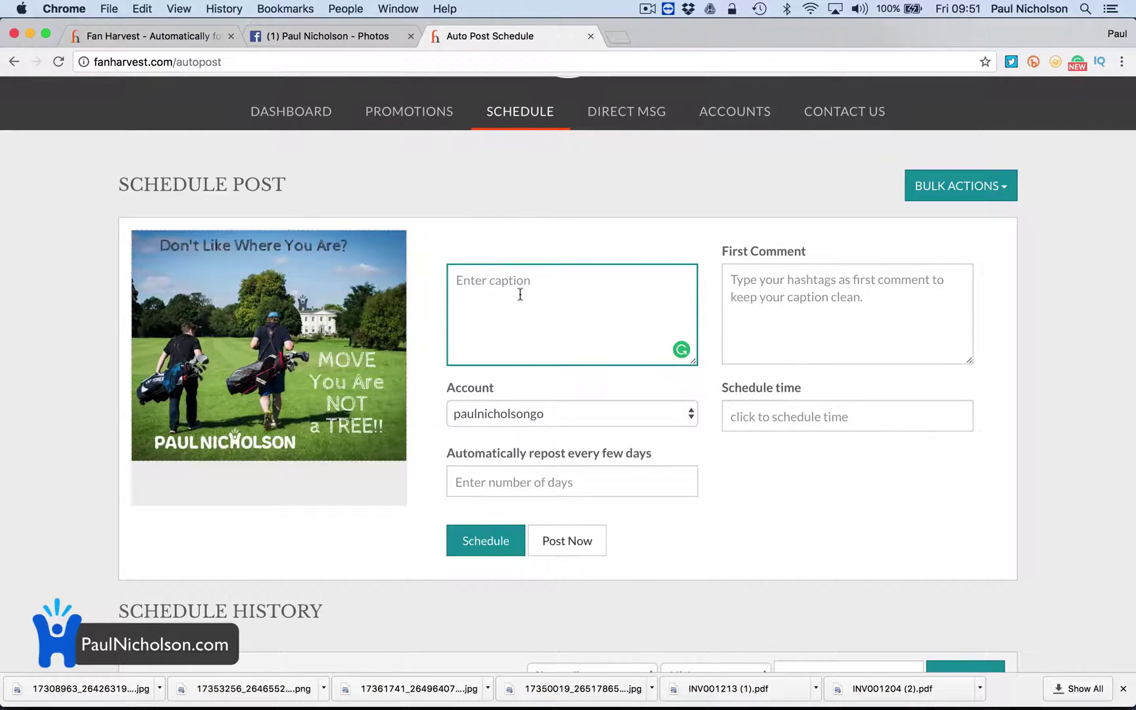
pyautogui.write("Don't")
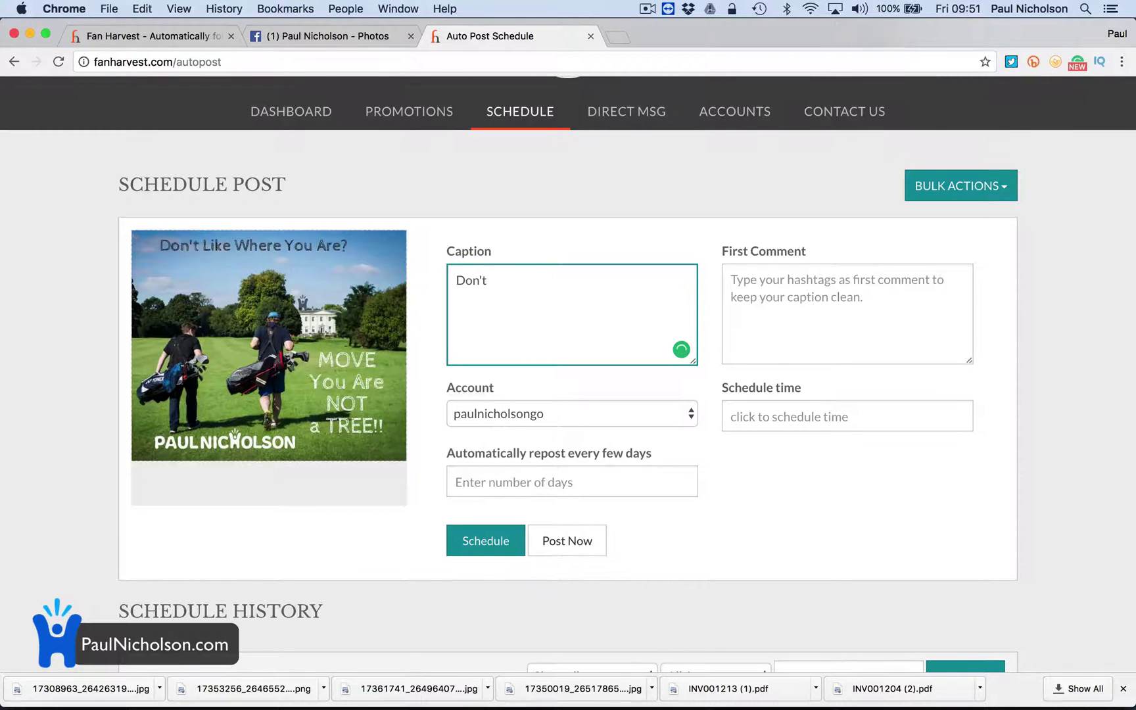
pyautogui.write(' like where you a')
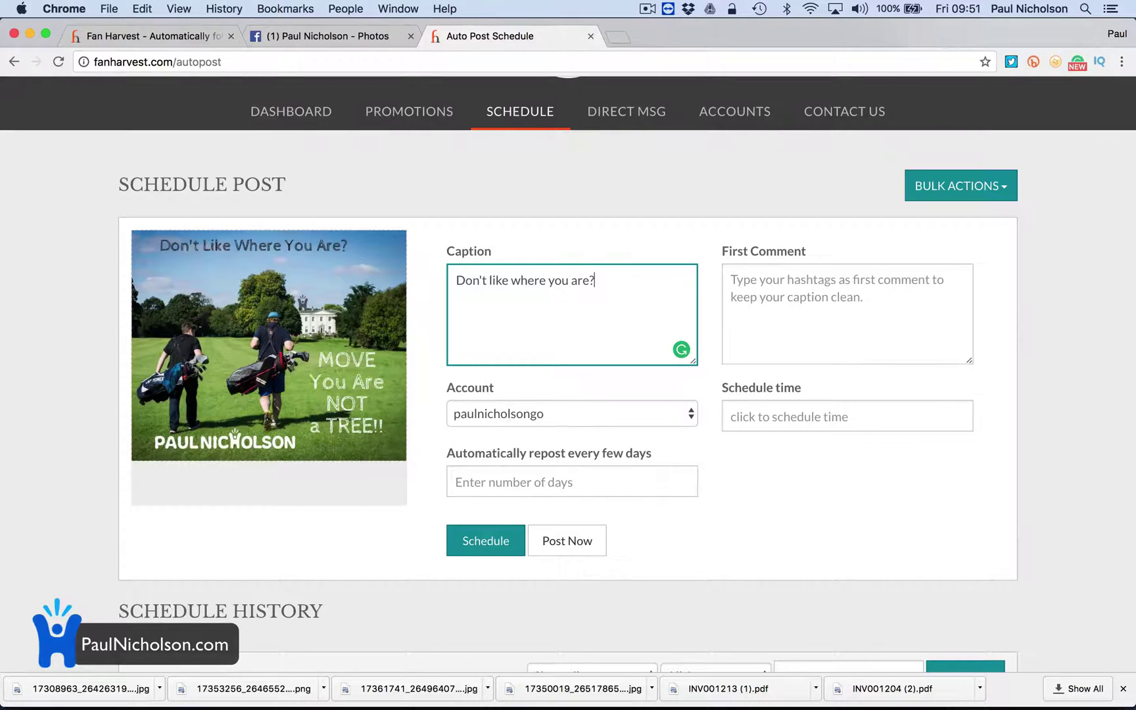
pyautogui.write('re? Move ')
pyautogui.write('comme')
pyautogui.press('BackSpace')
pyautogui.press('BackSpace')
pyautogui.press('BackSpace')
pyautogui.press('BackSpace')
pyautogui.write('you are not a tree!!')
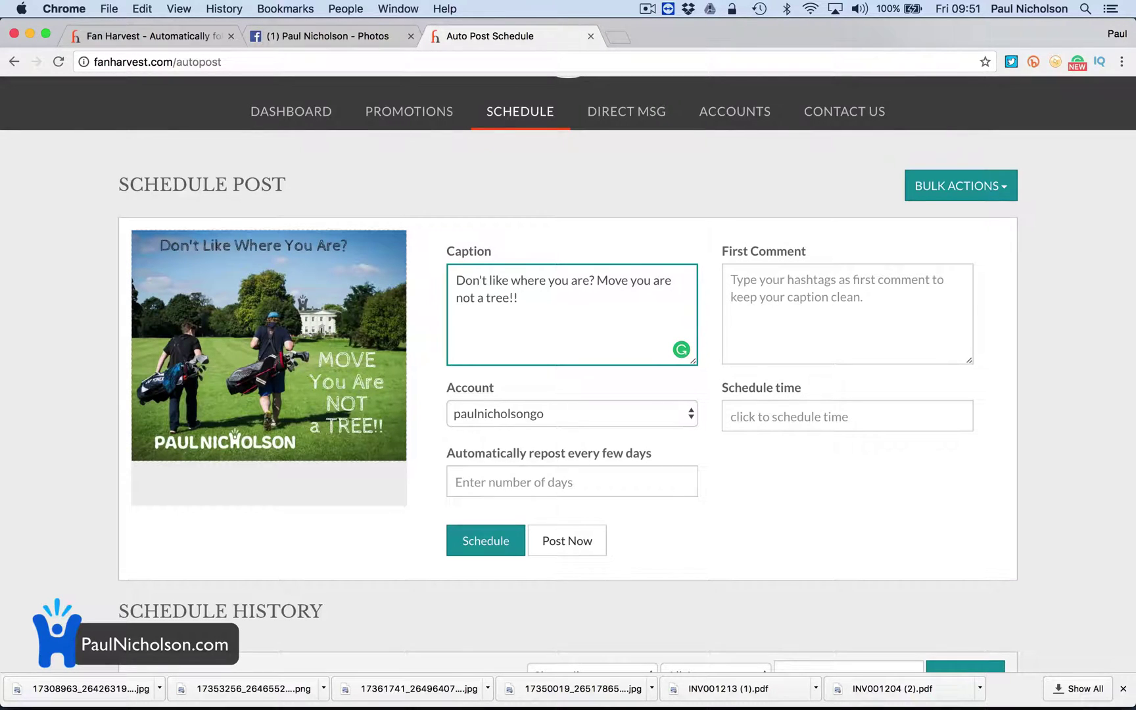
# Step: Extend the caption with "- Jim Rohn #JimRohn #IamNOTaSpaceMonkey #Motivation #DreamBig #GoForIt"
pyautogui.write(' - Jim Rohn #JimRohn #I')
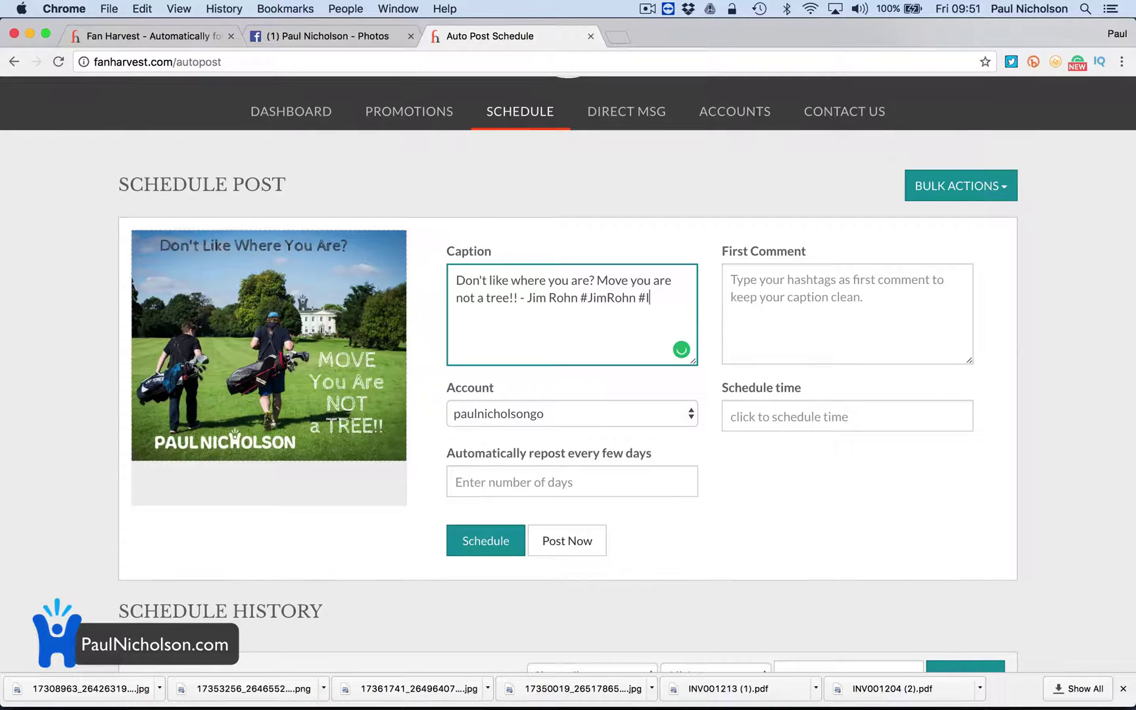
pyautogui.write('amNOTaSpaceMonkey #Motivation')
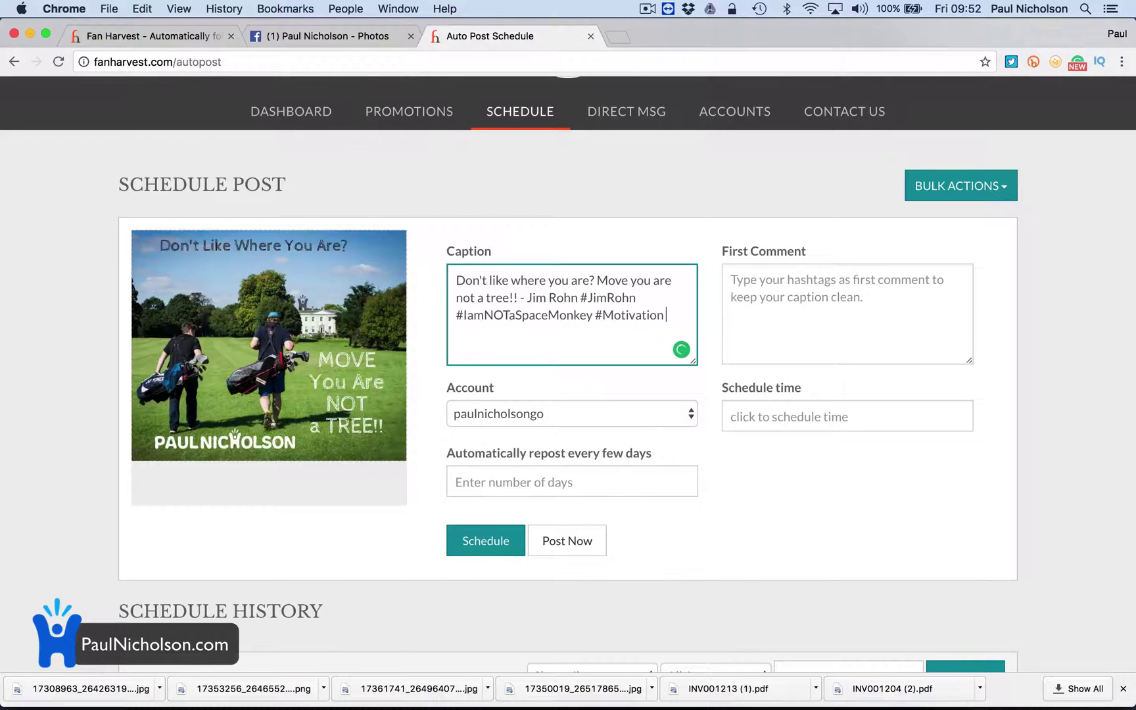
pyautogui.write('reamBig #GoforIt')
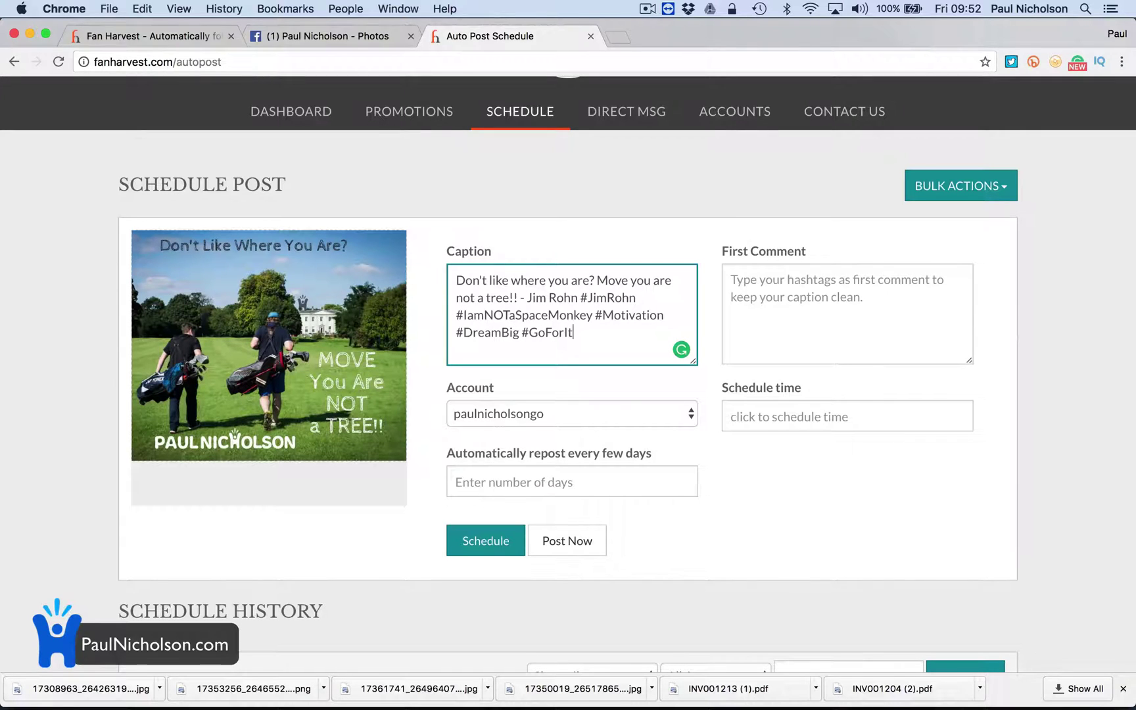
# Step: Copy the full caption text into the post's first comment
pyautogui.press('super+a')
pyautogui.press('super+c')
pyautogui.click(760, 303)
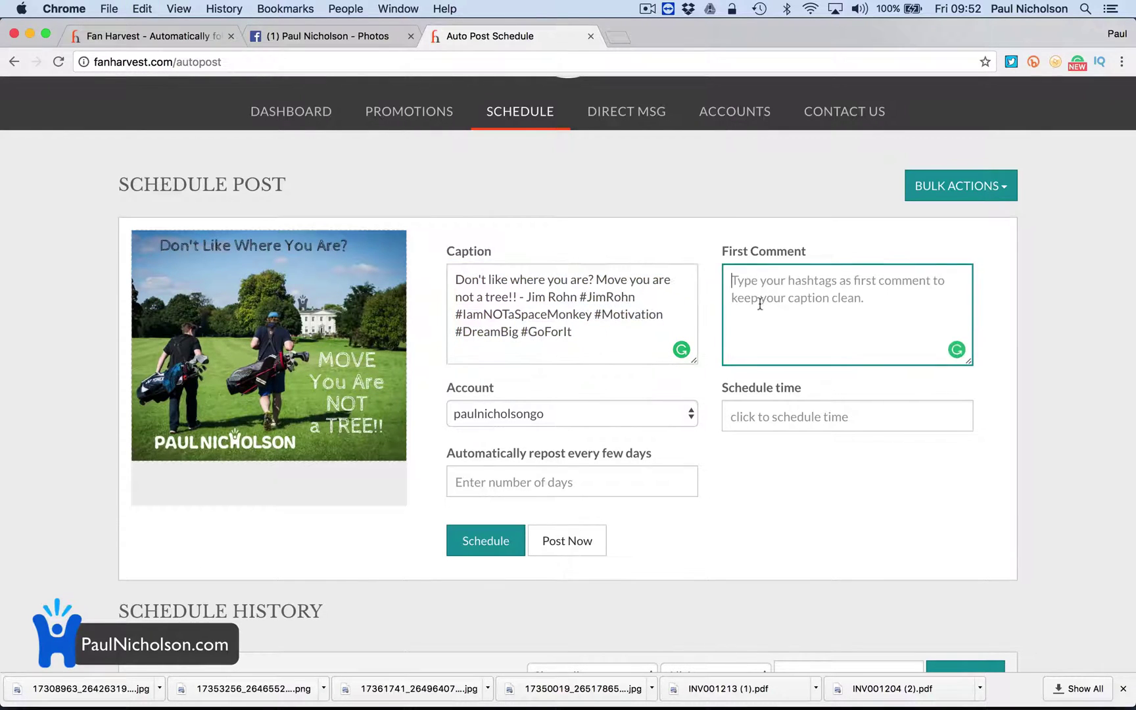
pyautogui.press('super+v')
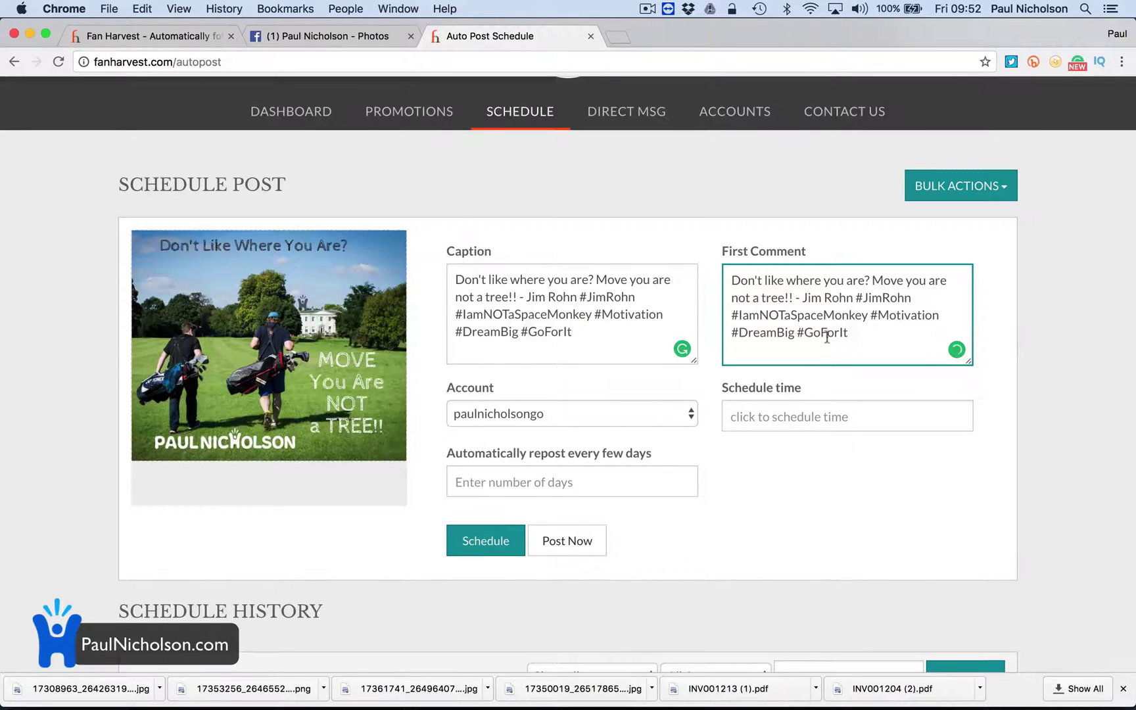
# Step: Replace the first comment's text with "What do you think? Agree"
pyautogui.press('super+a')
pyautogui.write('What')
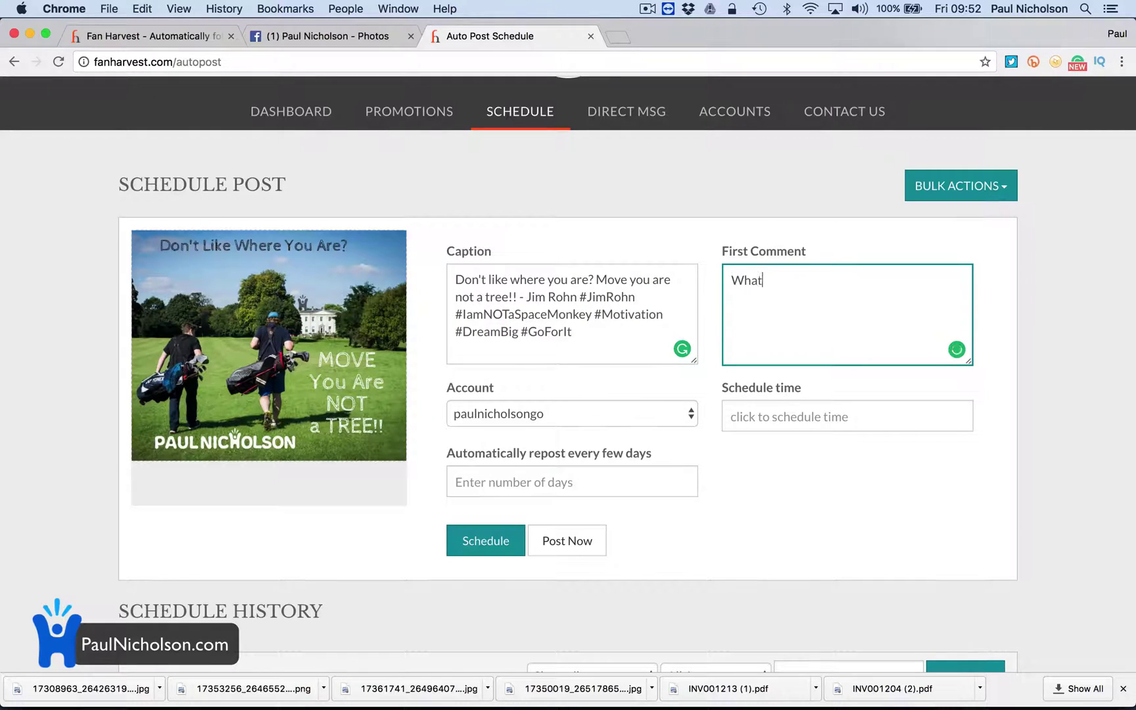
pyautogui.write(' do you think? Agree')
# Step: View the source golf photo on the Facebook page and return to the scheduling form
pyautogui.click(275, 373)
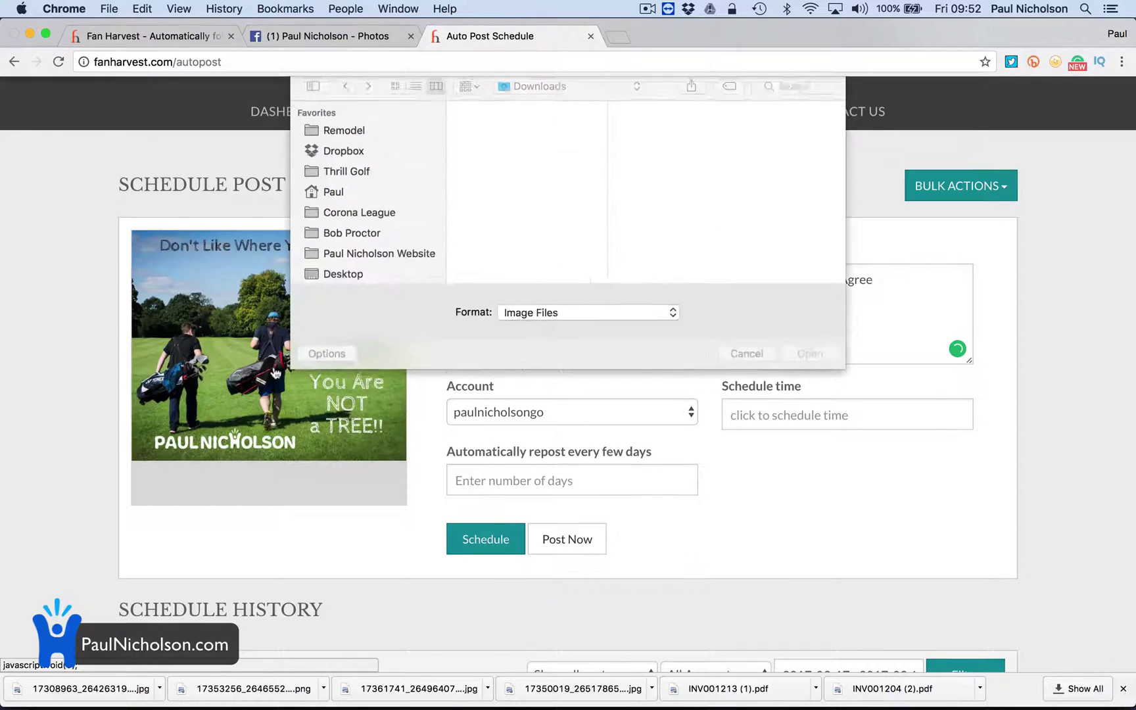
pyautogui.click(744, 355)
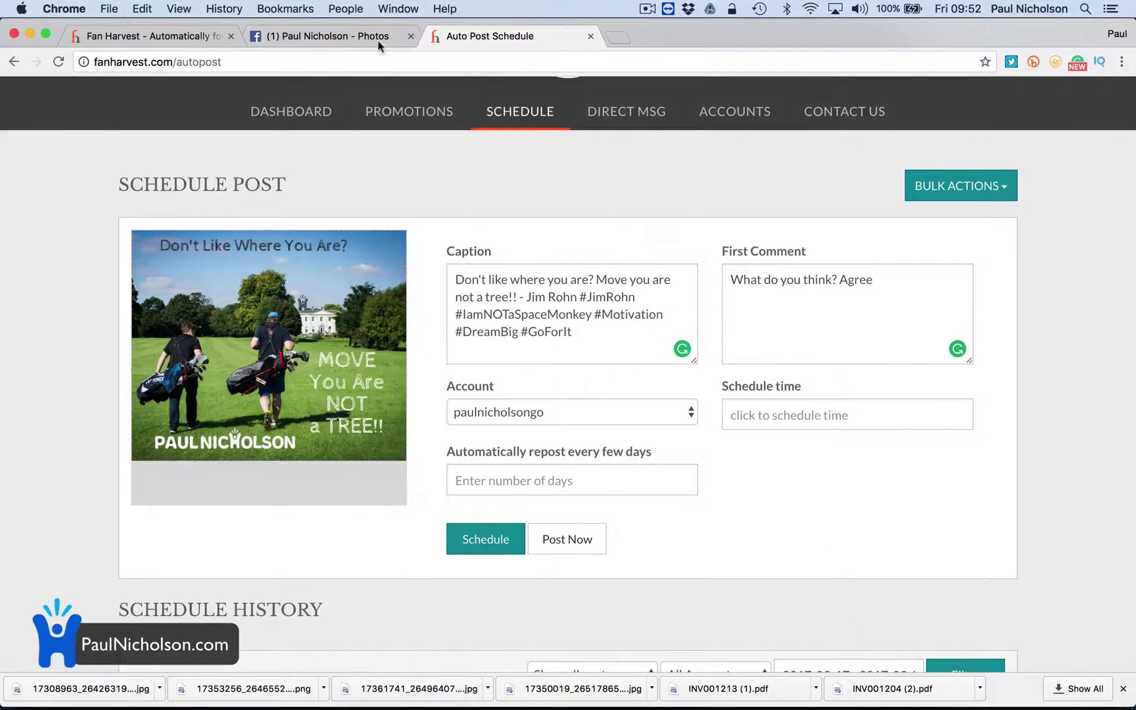
pyautogui.click(368, 36)
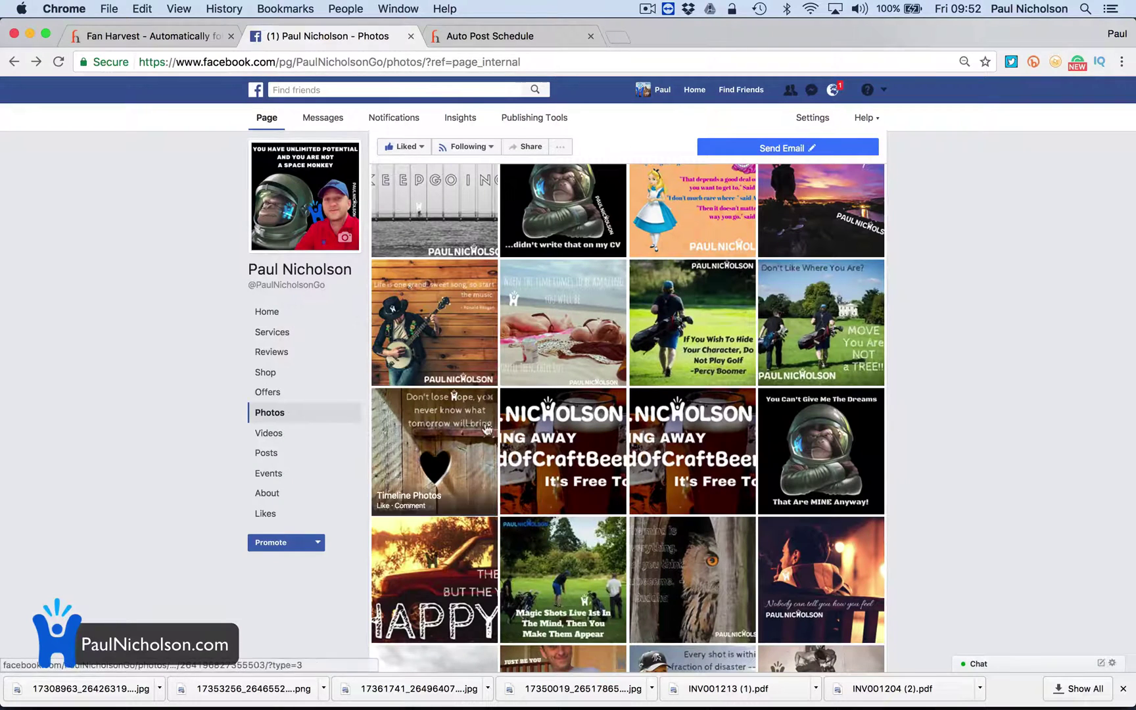
pyautogui.click(789, 315)
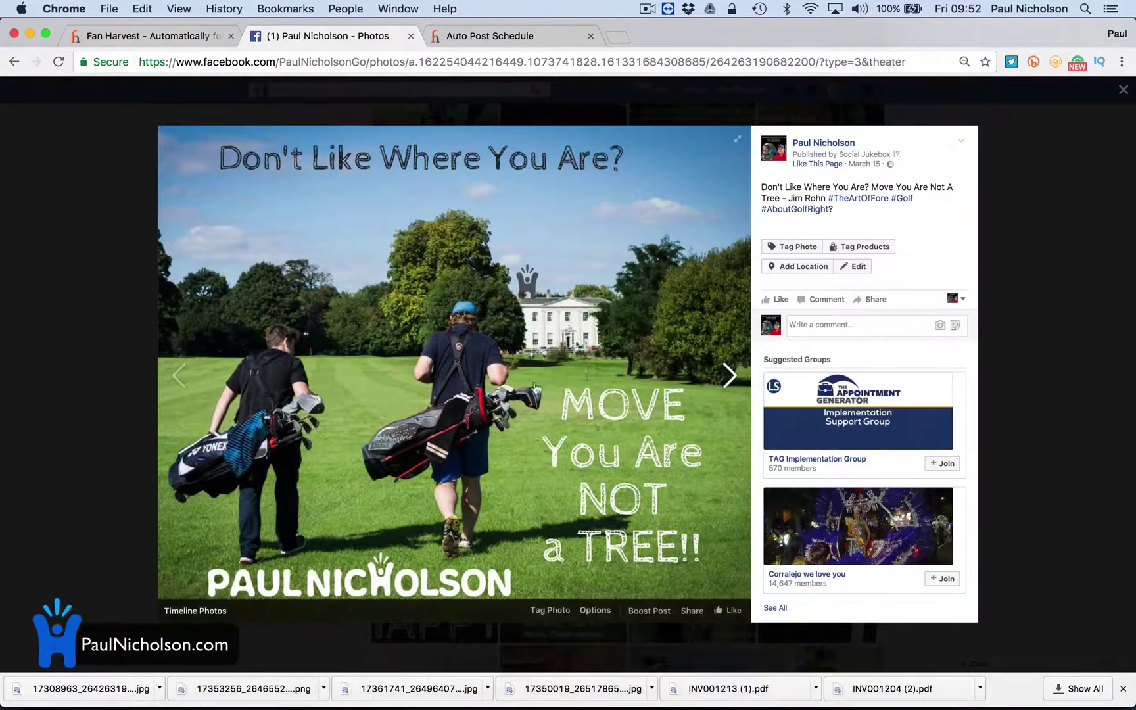
pyautogui.click(573, 102)
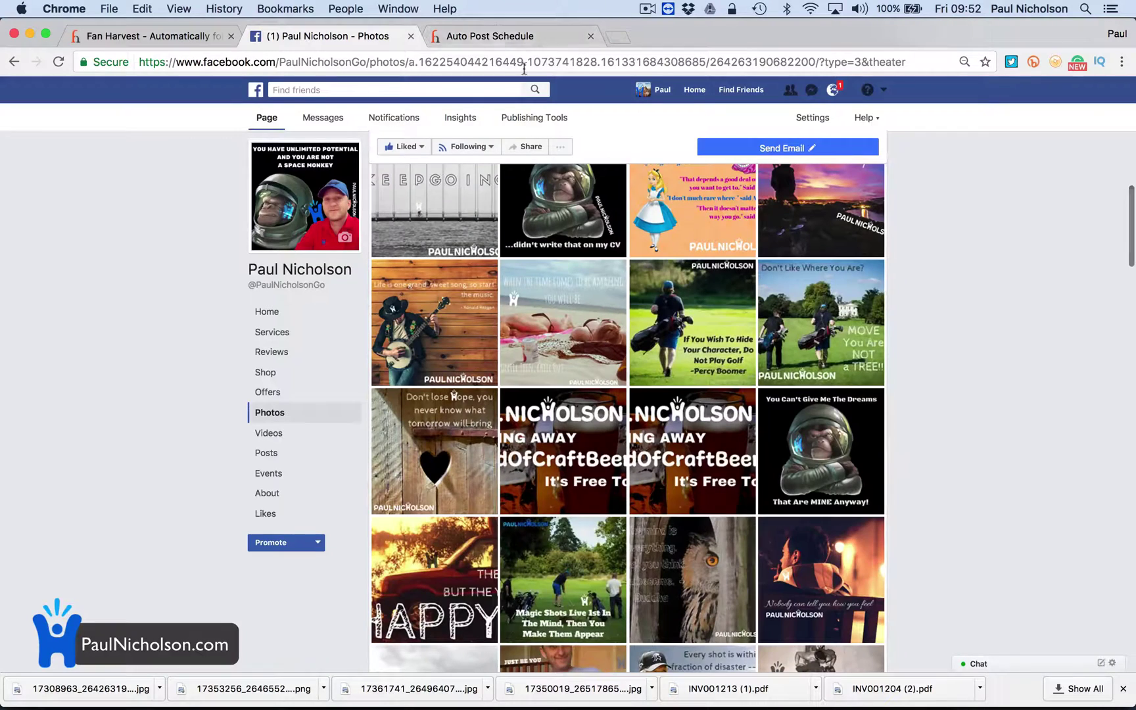
pyautogui.click(500, 37)
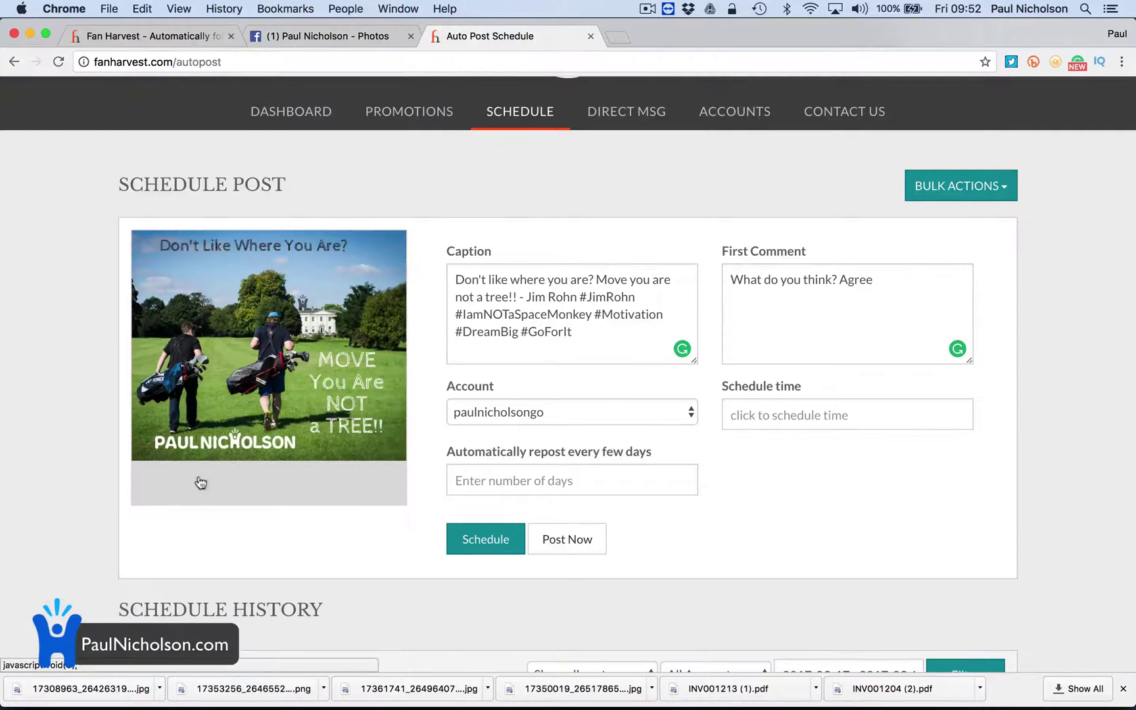
# Step: Set the post's schedule time to 18 March 2017 at 16:50
pyautogui.click(785, 417)
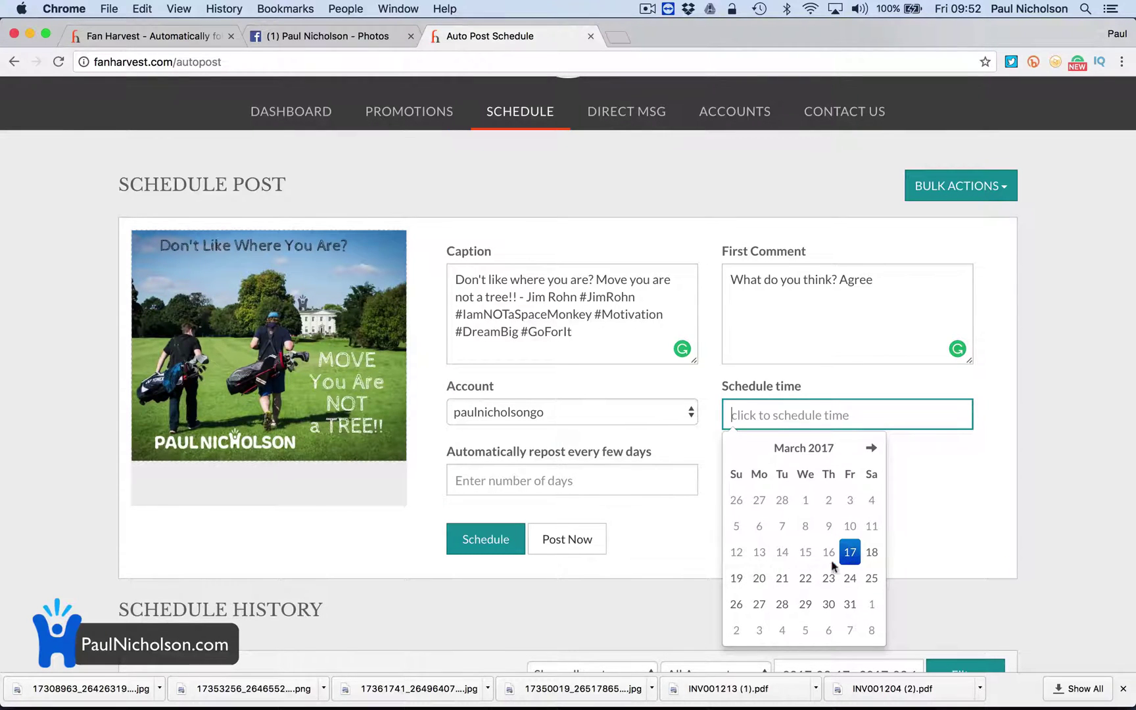
pyautogui.click(869, 554)
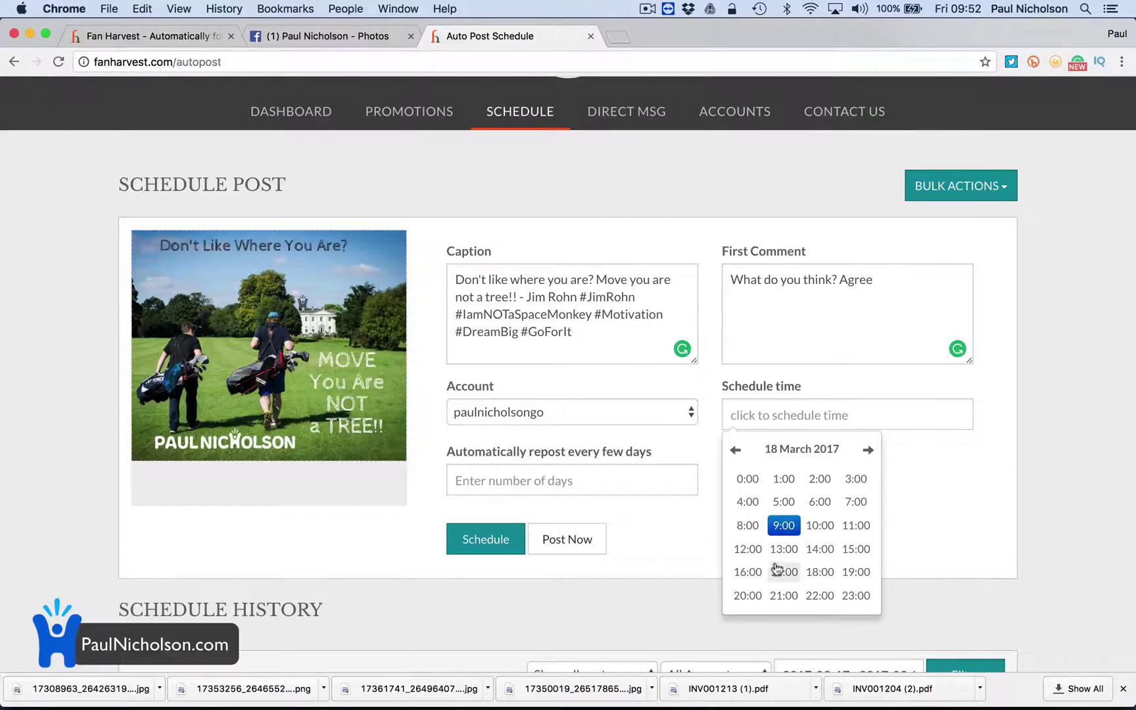
pyautogui.click(748, 573)
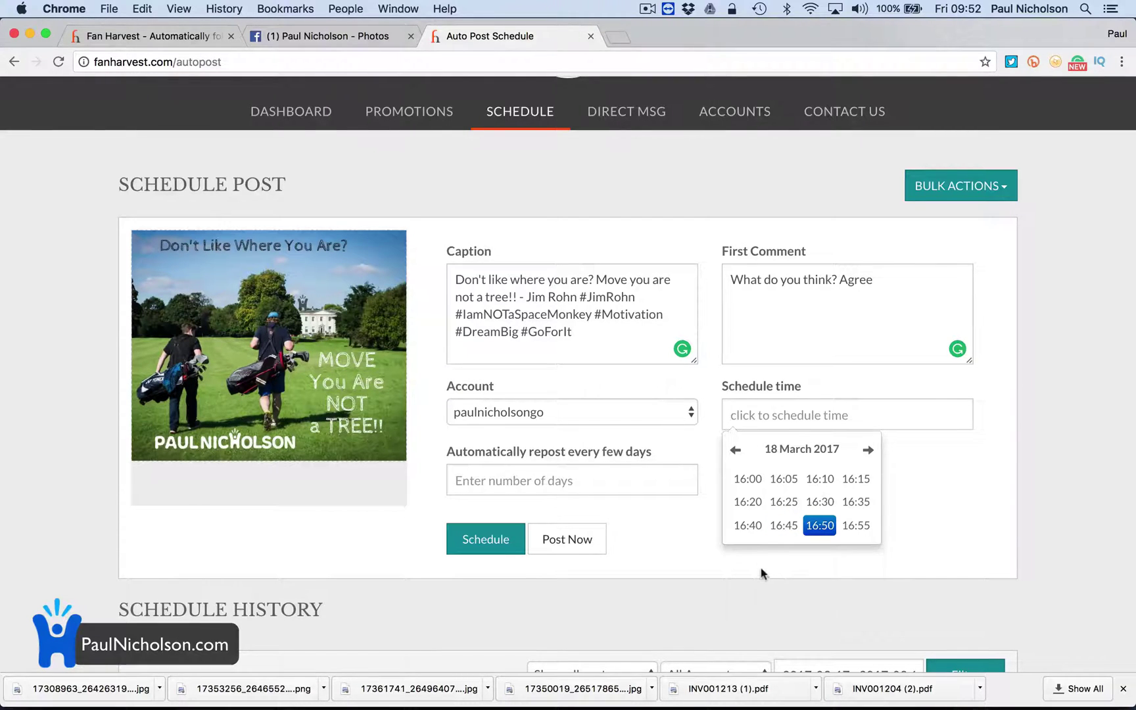
pyautogui.click(819, 525)
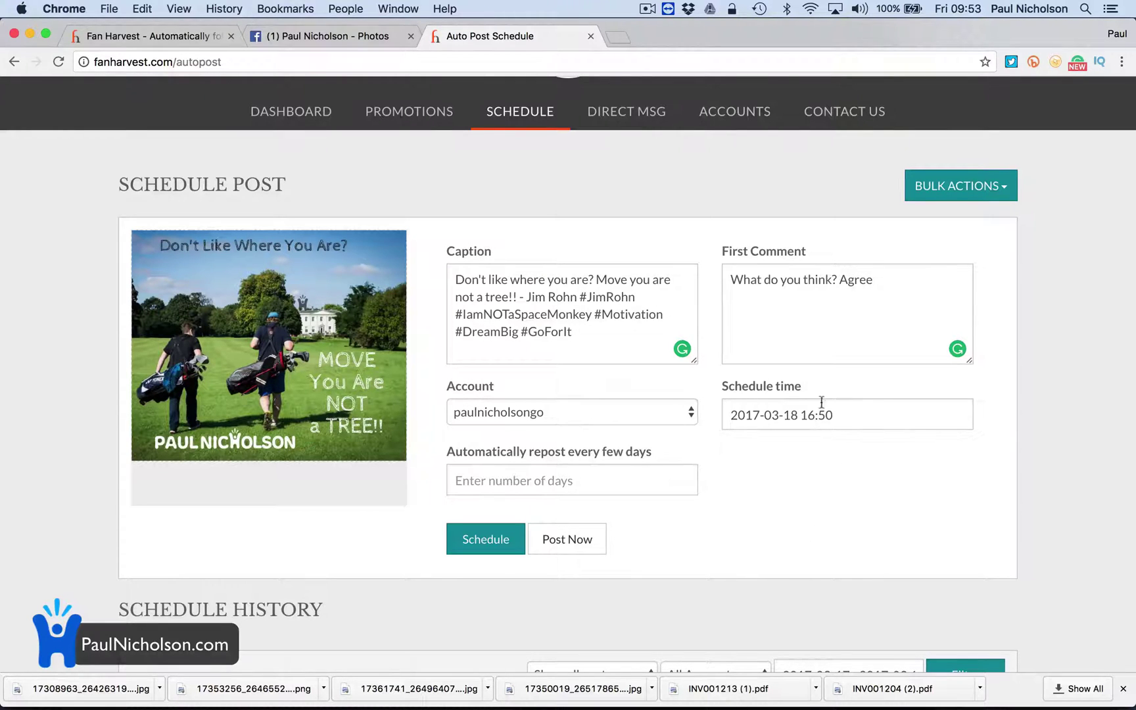
# Step: Set the post to repost automatically every 7 days and submit it for scheduling
pyautogui.click(654, 482)
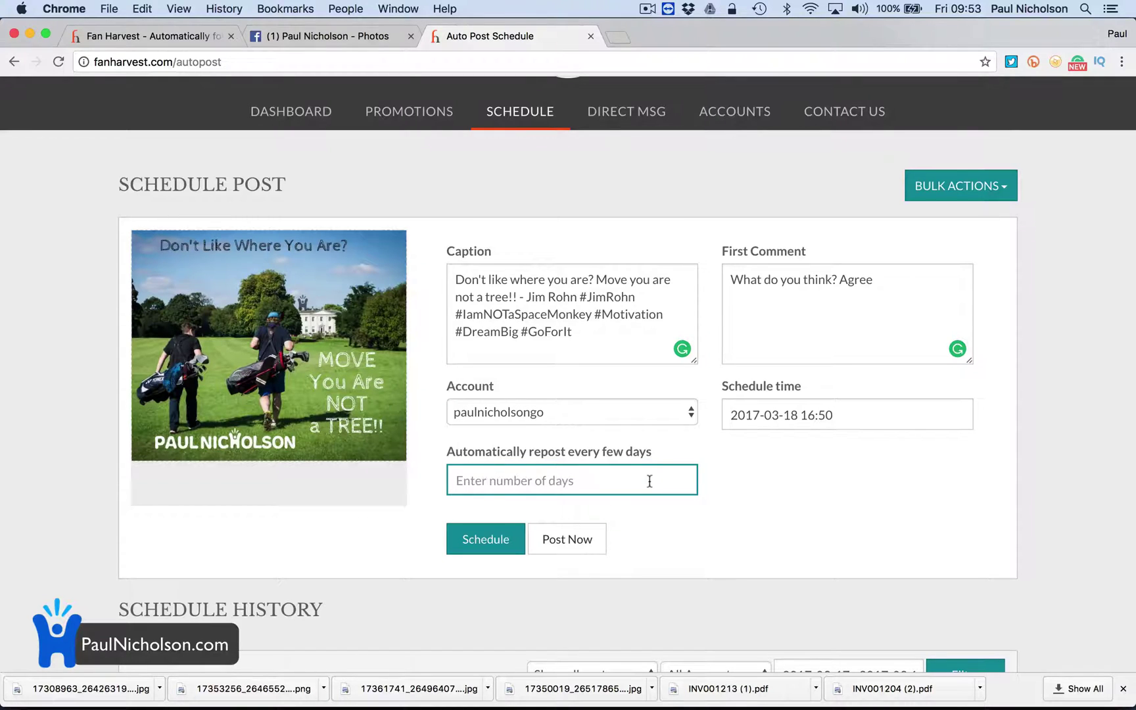
pyautogui.write('7')
pyautogui.click(483, 537)
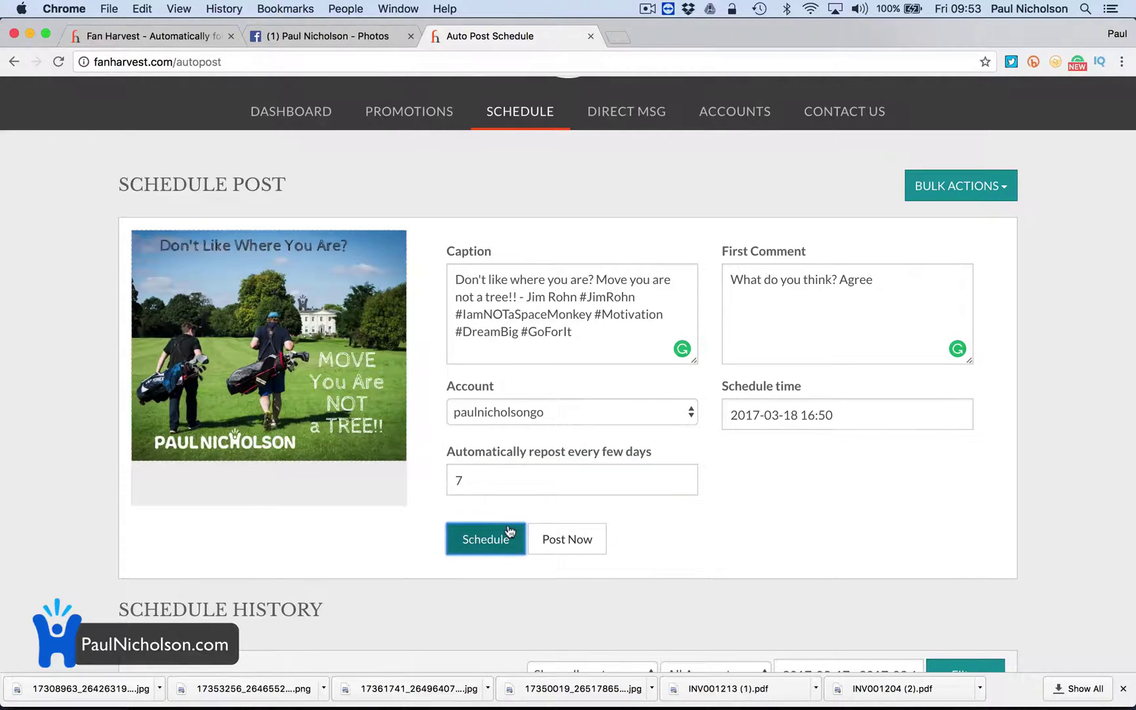
# Step: Look through the posts in the schedule history and return to the post form
pyautogui.scroll(-8, 510, 531)
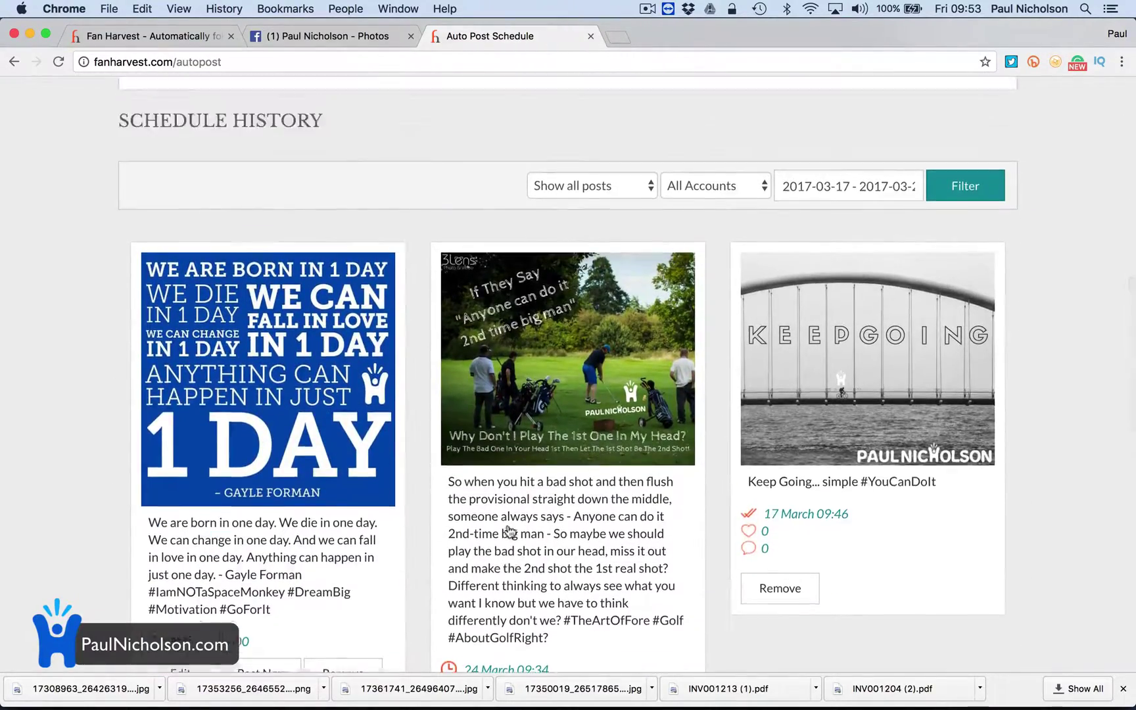
pyautogui.scroll(8, 509, 531)
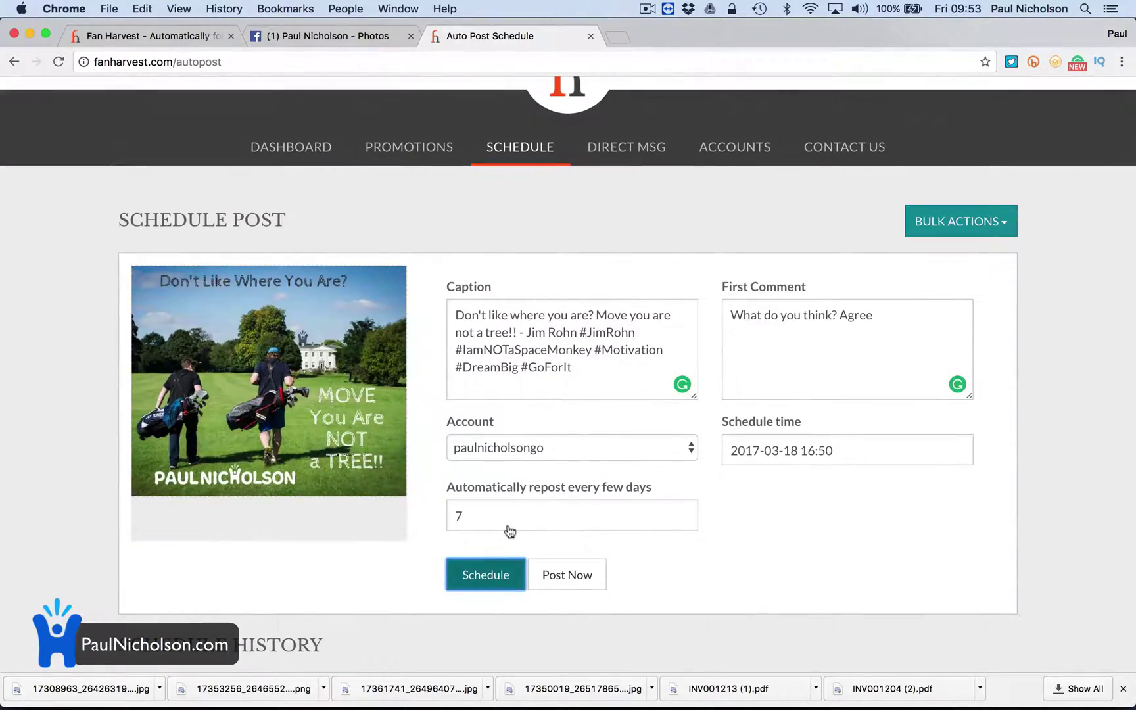
pyautogui.scroll(-15, 509, 531)
pyautogui.scroll(10, 509, 531)
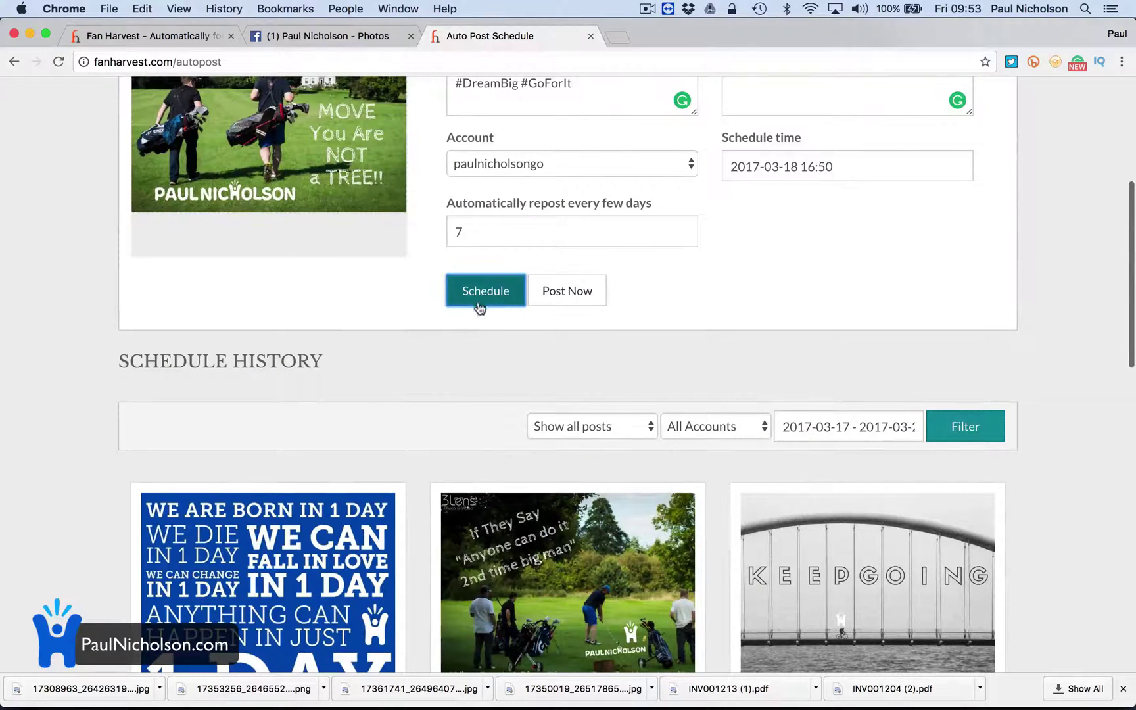
pyautogui.scroll(3, 484, 301)
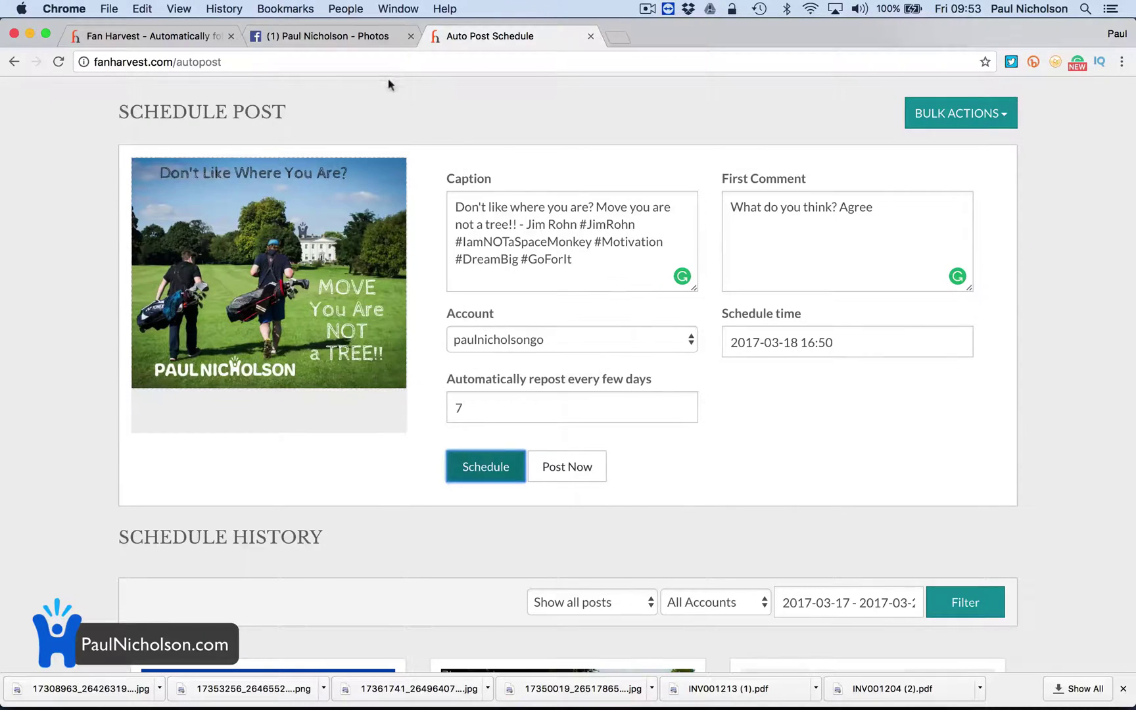
# Step: Browse the photo library on the Facebook page for more images to post and return to the scheduling form
pyautogui.click(360, 38)
pyautogui.moveTo(469, 146)
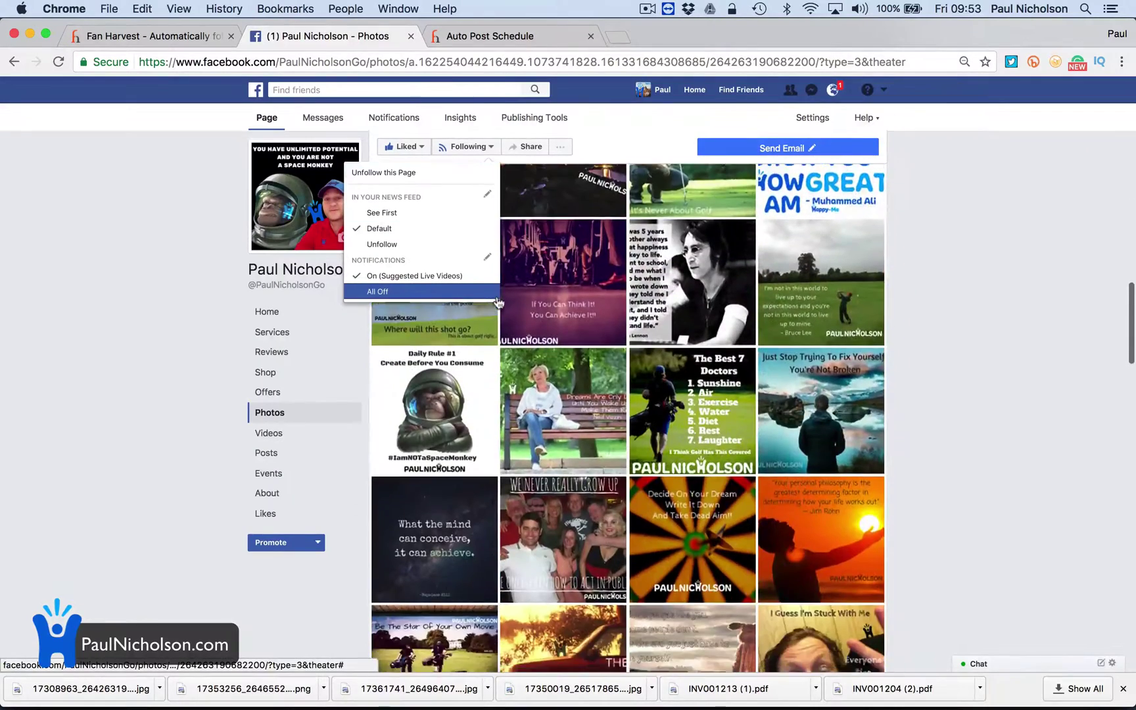
pyautogui.scroll(-15, 498, 302)
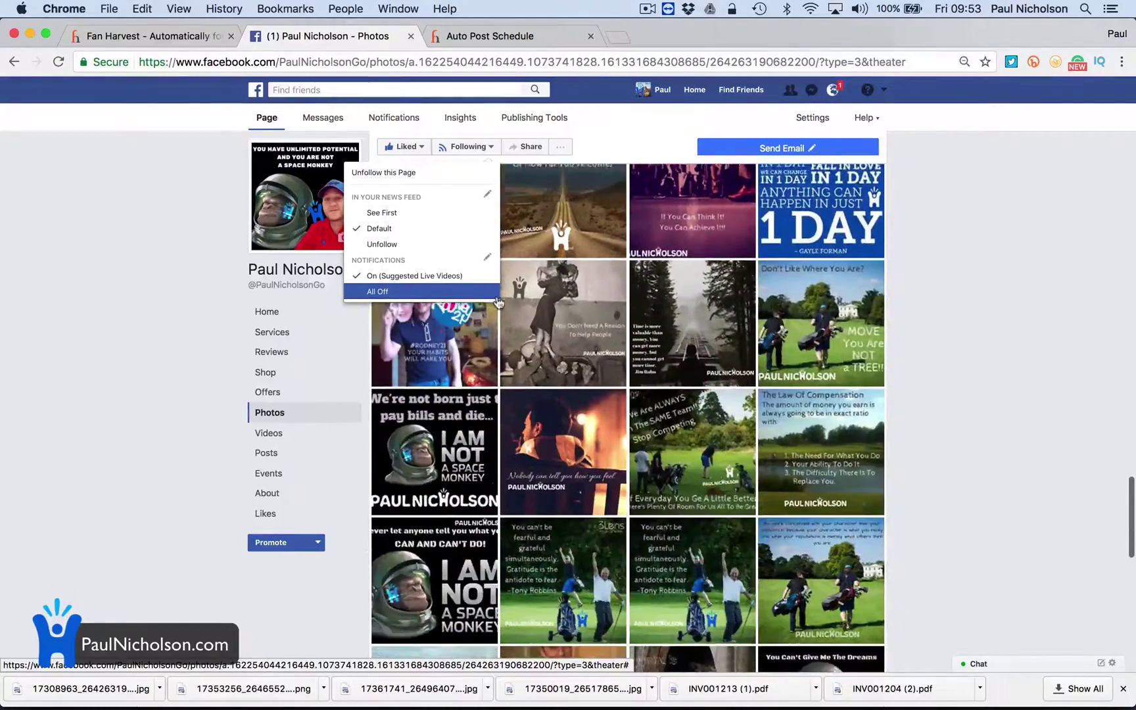
pyautogui.scroll(-5, 499, 302)
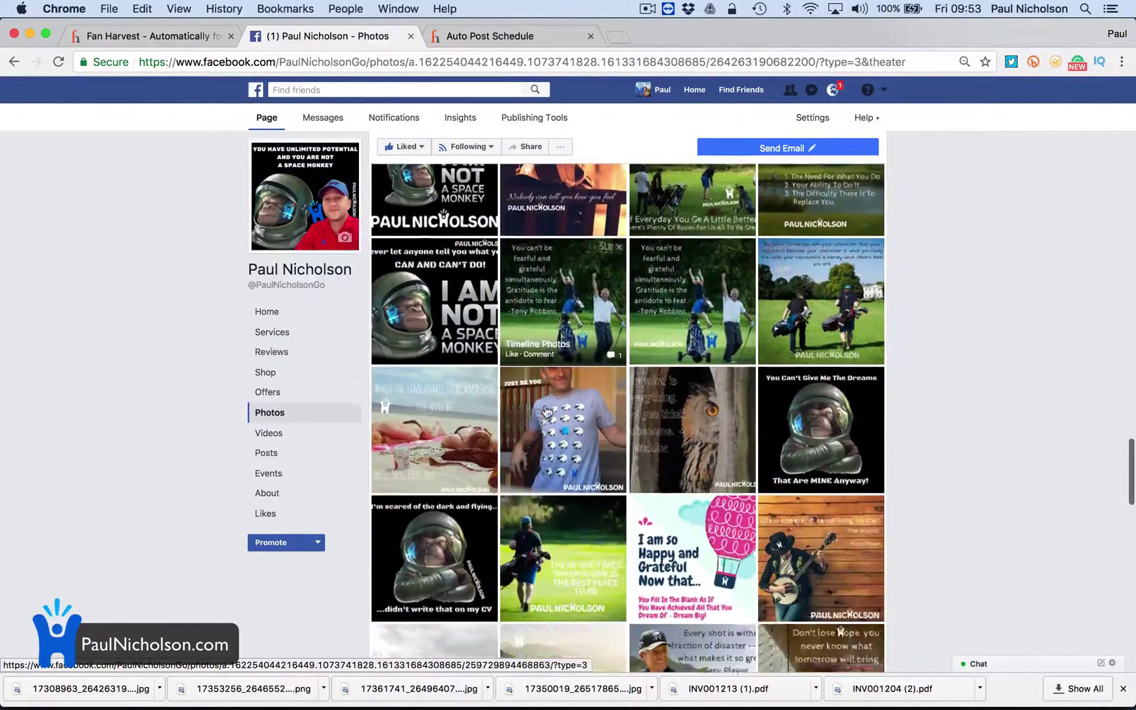
pyautogui.scroll(-12, 546, 411)
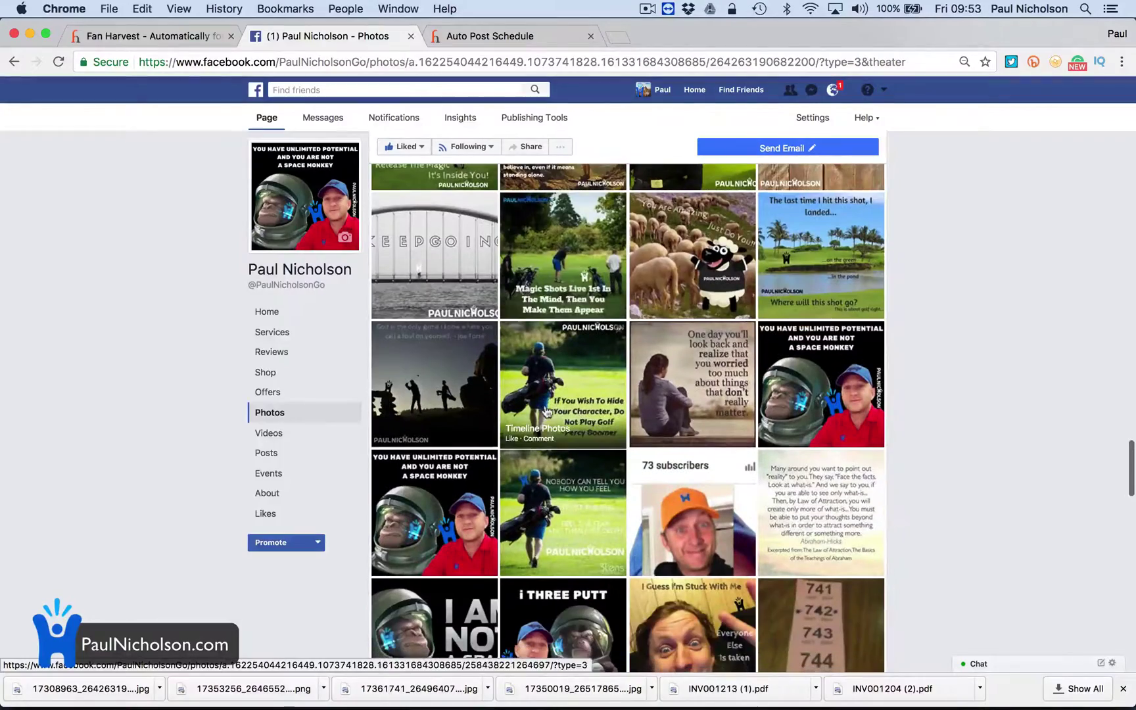
pyautogui.scroll(-10, 546, 410)
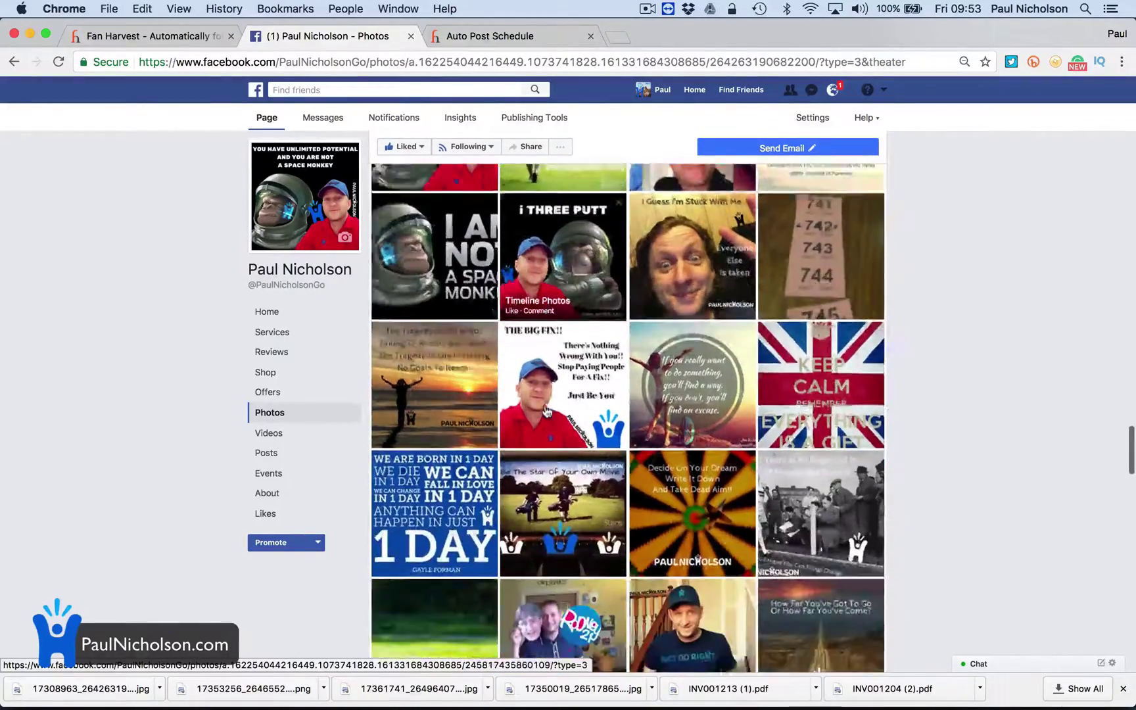
pyautogui.scroll(-10, 545, 411)
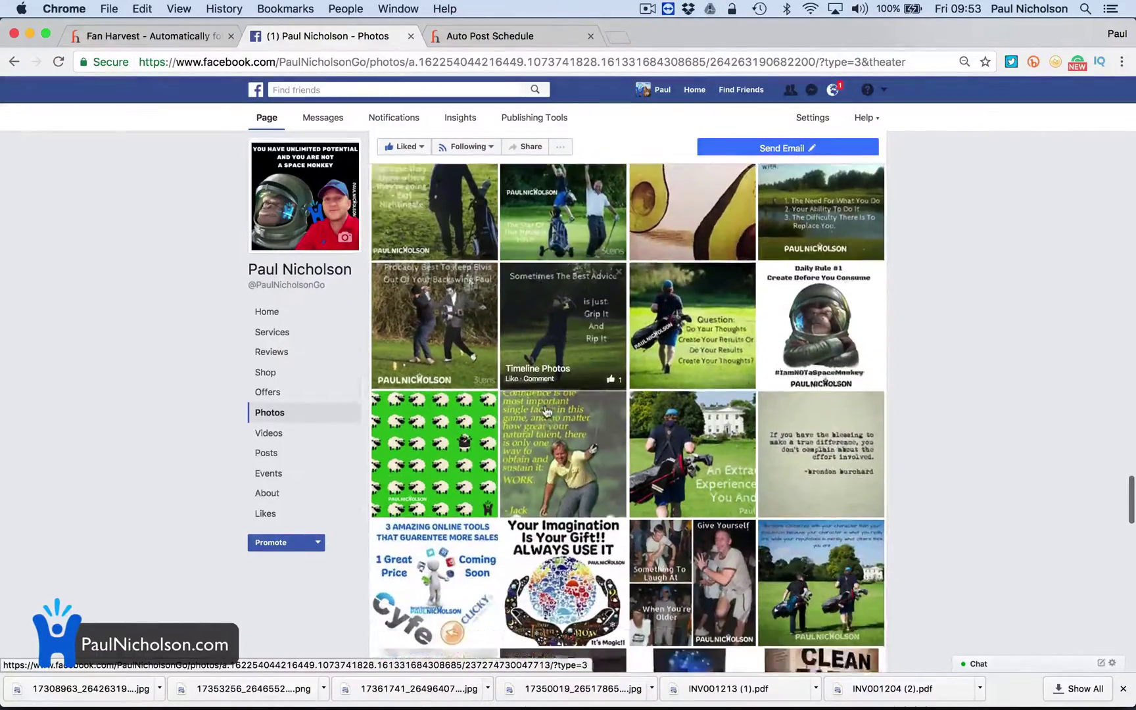
pyautogui.scroll(-15, 546, 411)
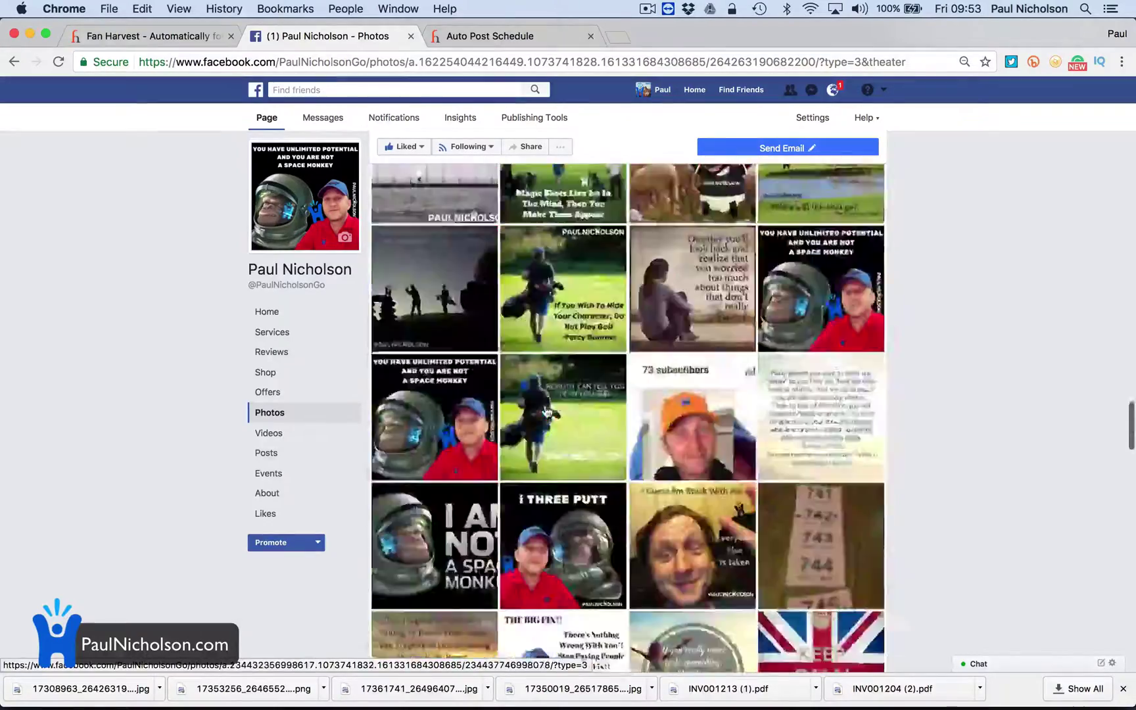
pyautogui.scroll(20, 545, 411)
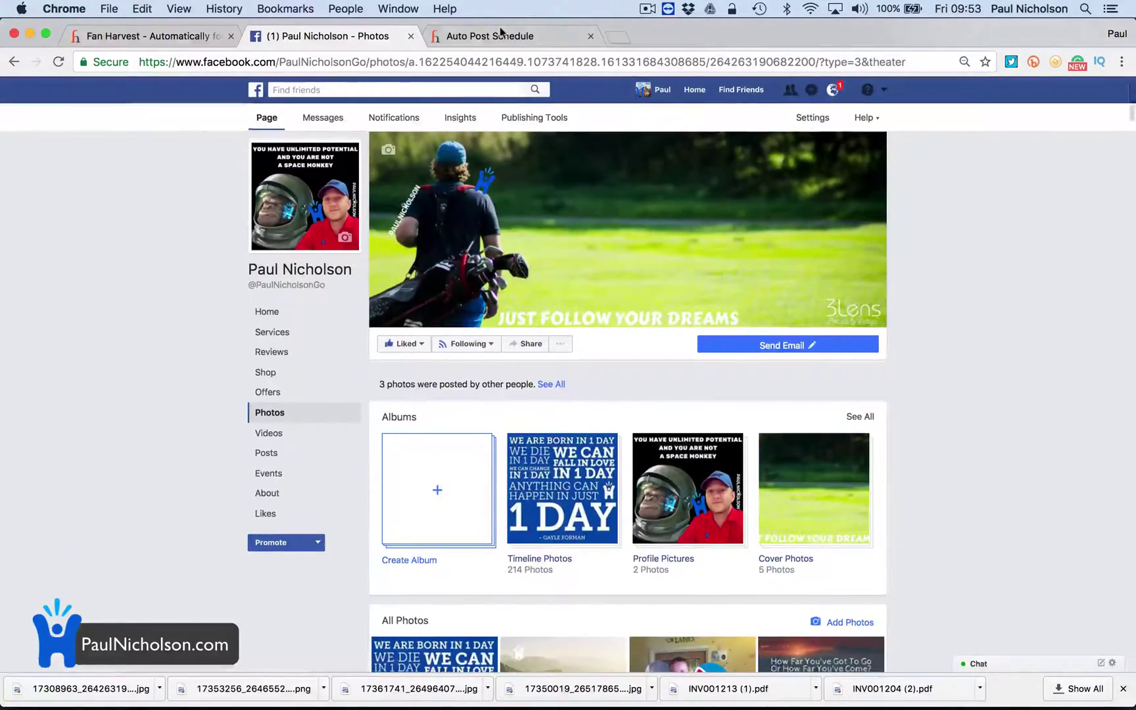
pyautogui.click(503, 34)
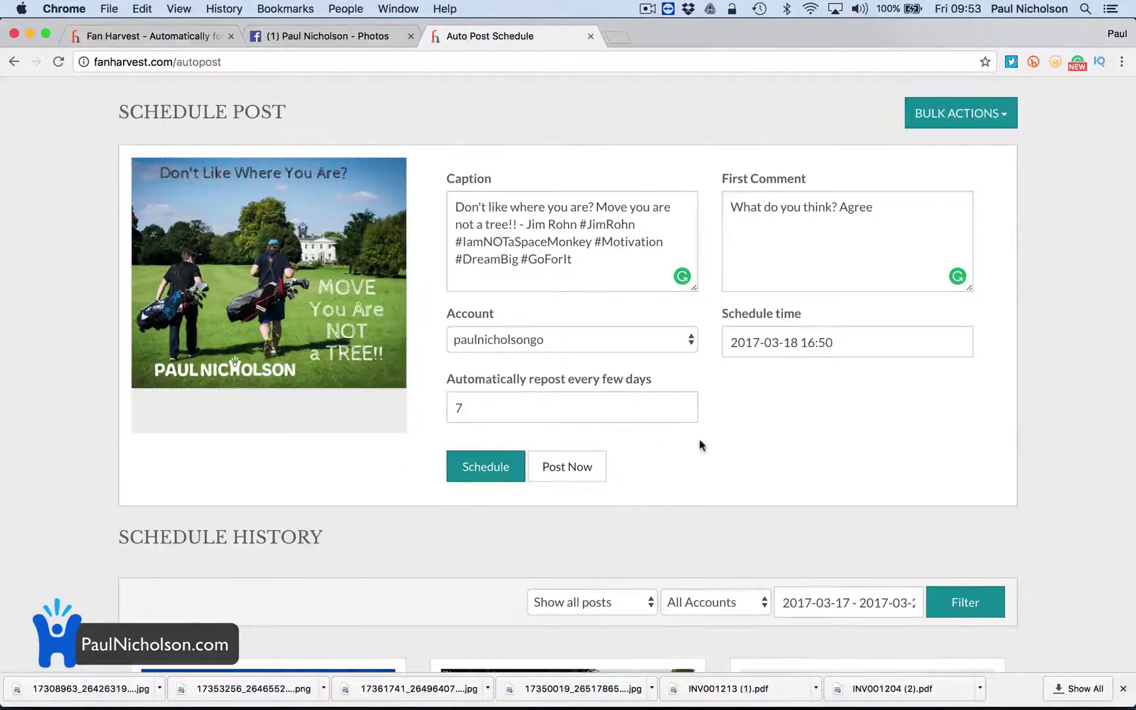
pyautogui.scroll(3, 699, 446)
pyautogui.scroll(-3, 698, 438)
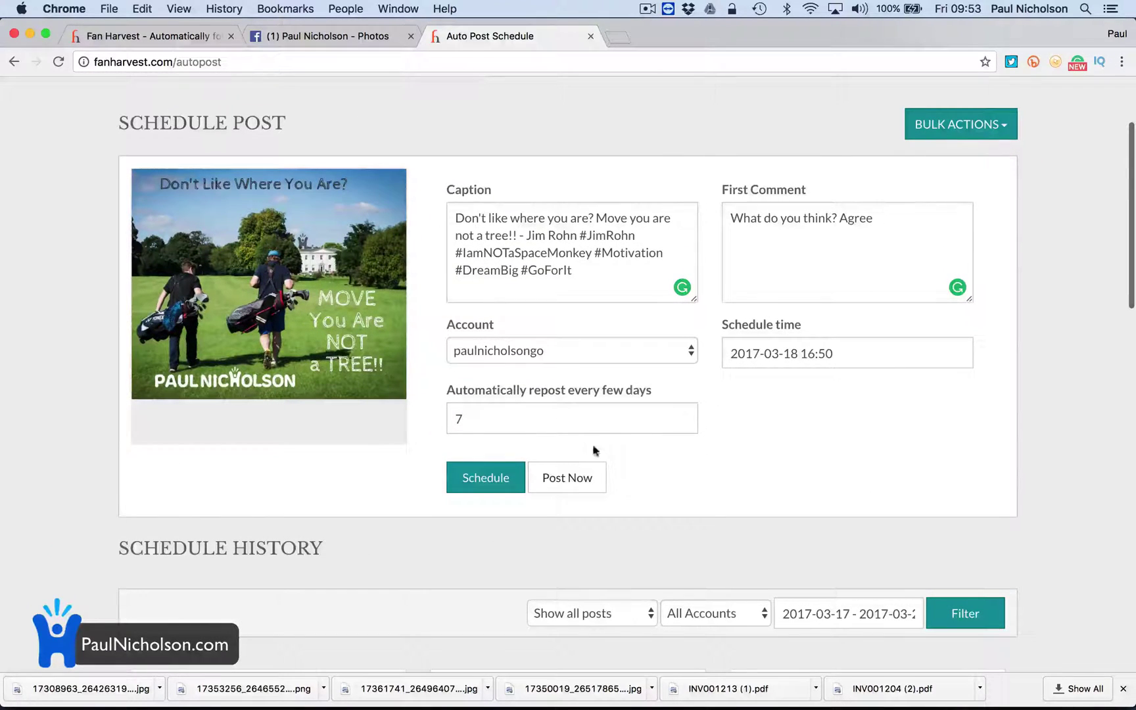
pyautogui.click(484, 482)
pyautogui.click(557, 487)
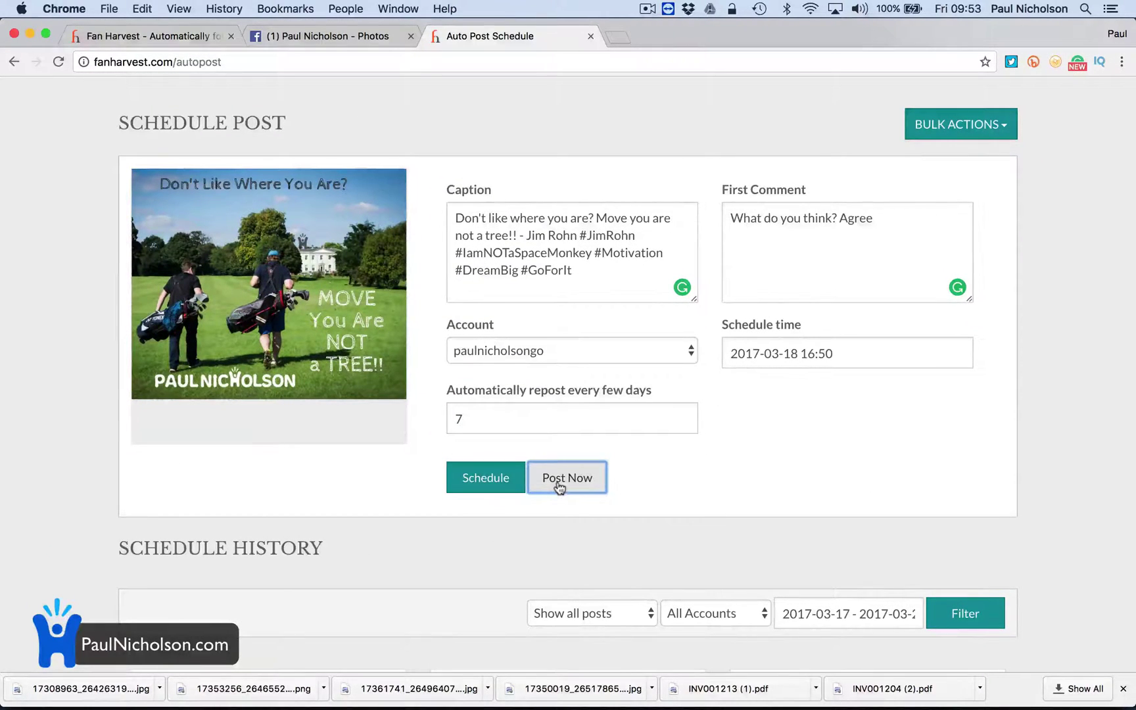
# Step: Cut the whole caption out of the scheduling form so that it can be reused
pyautogui.click(551, 216)
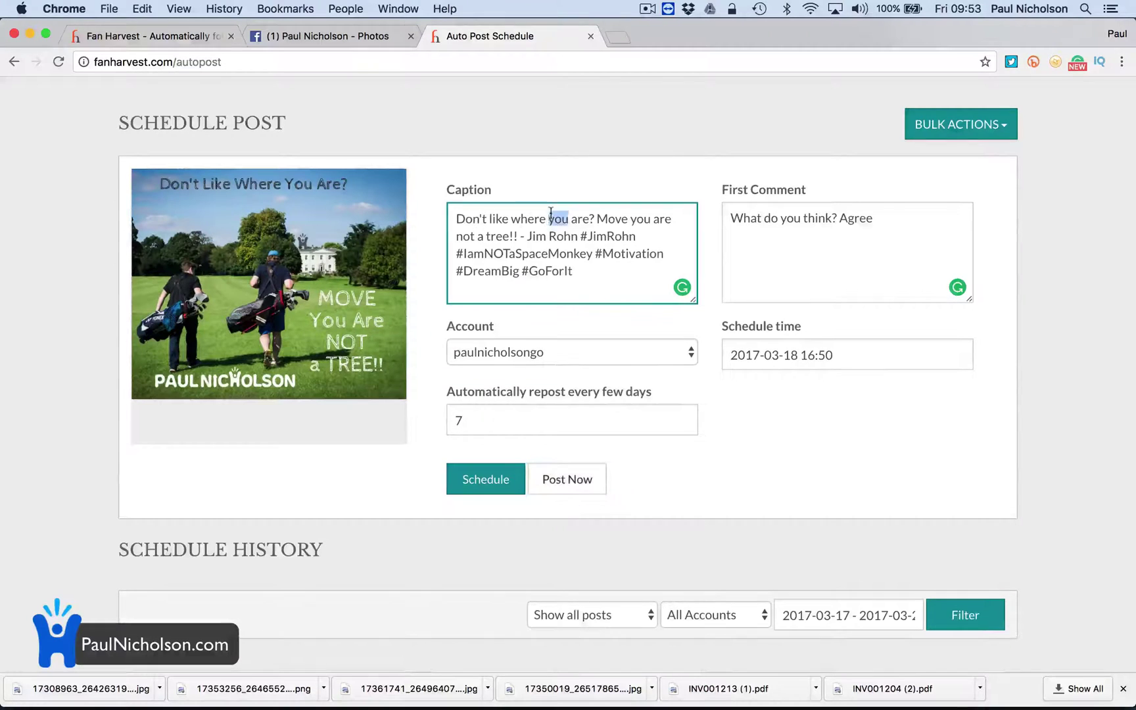
pyautogui.press('super+a')
pyautogui.press('super+c')
pyautogui.press('super+x')
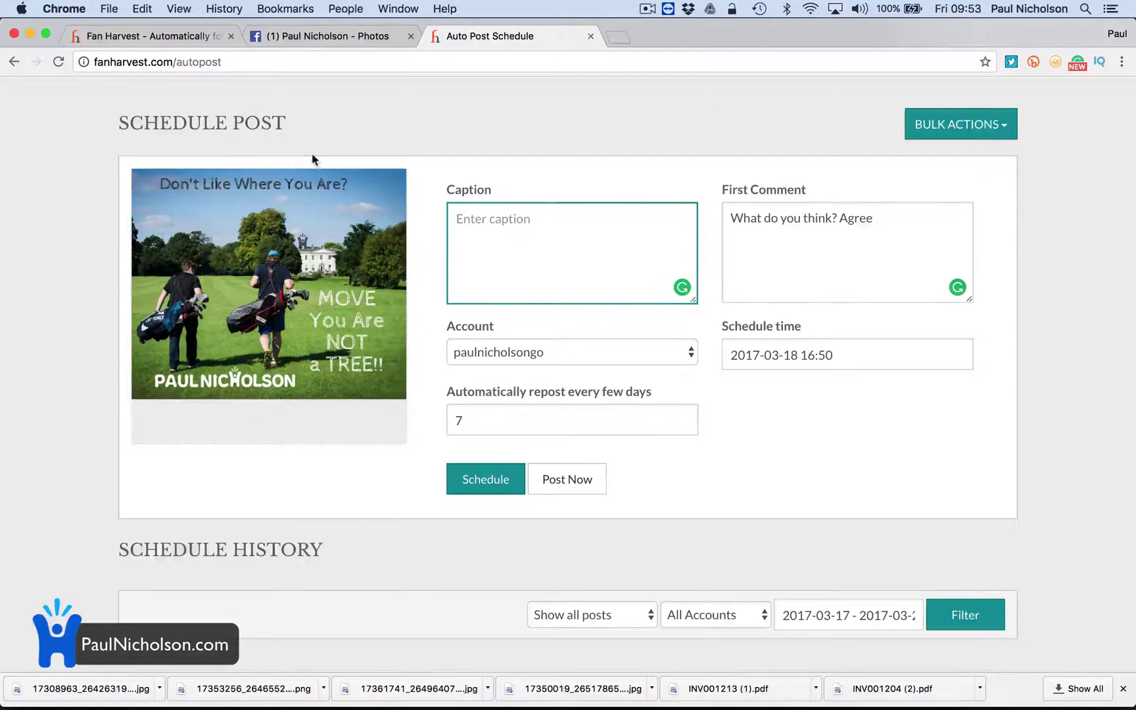
pyautogui.click(334, 305)
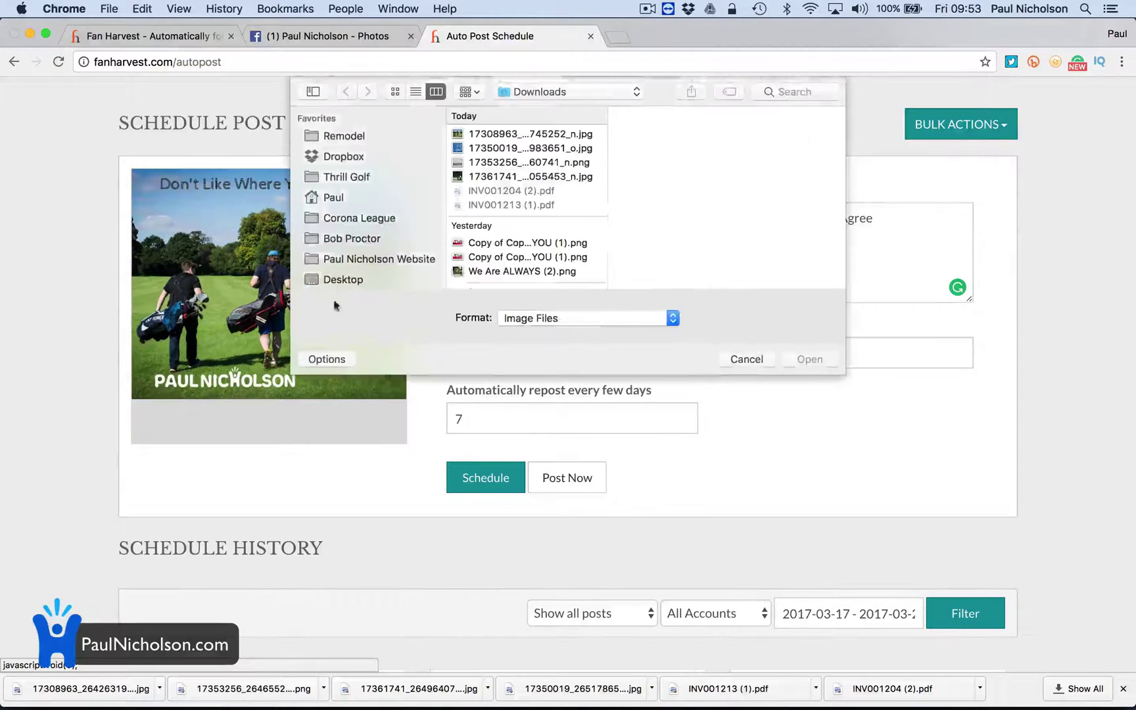
pyautogui.click(508, 179)
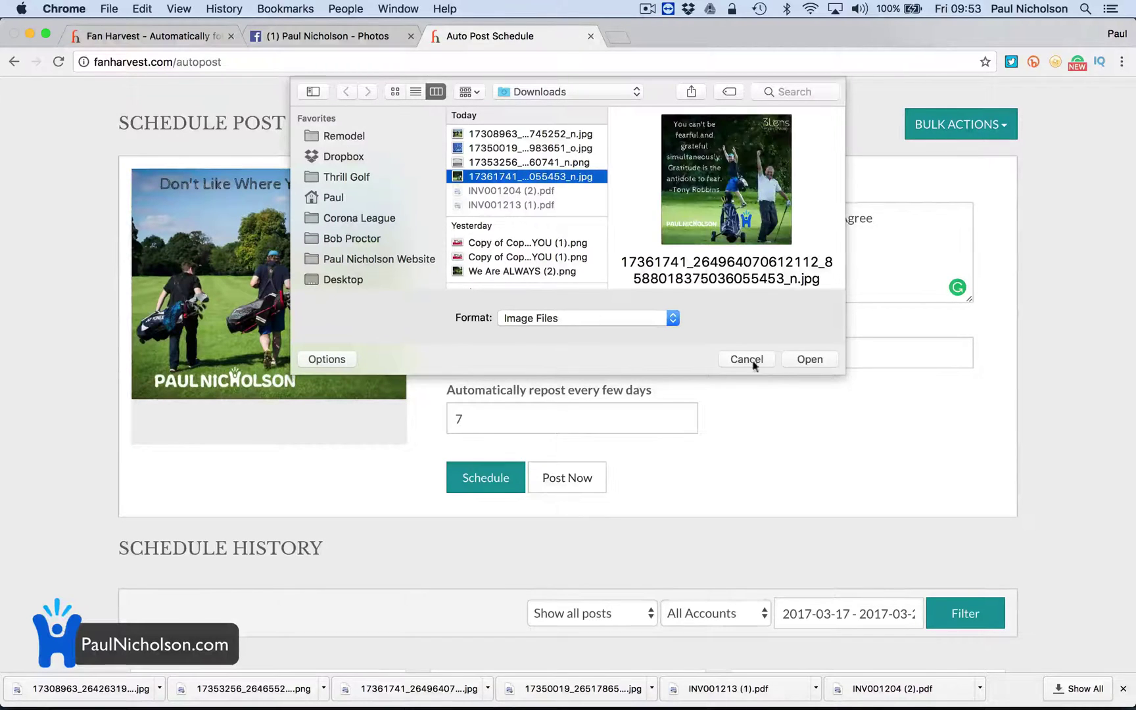
pyautogui.press('Return')
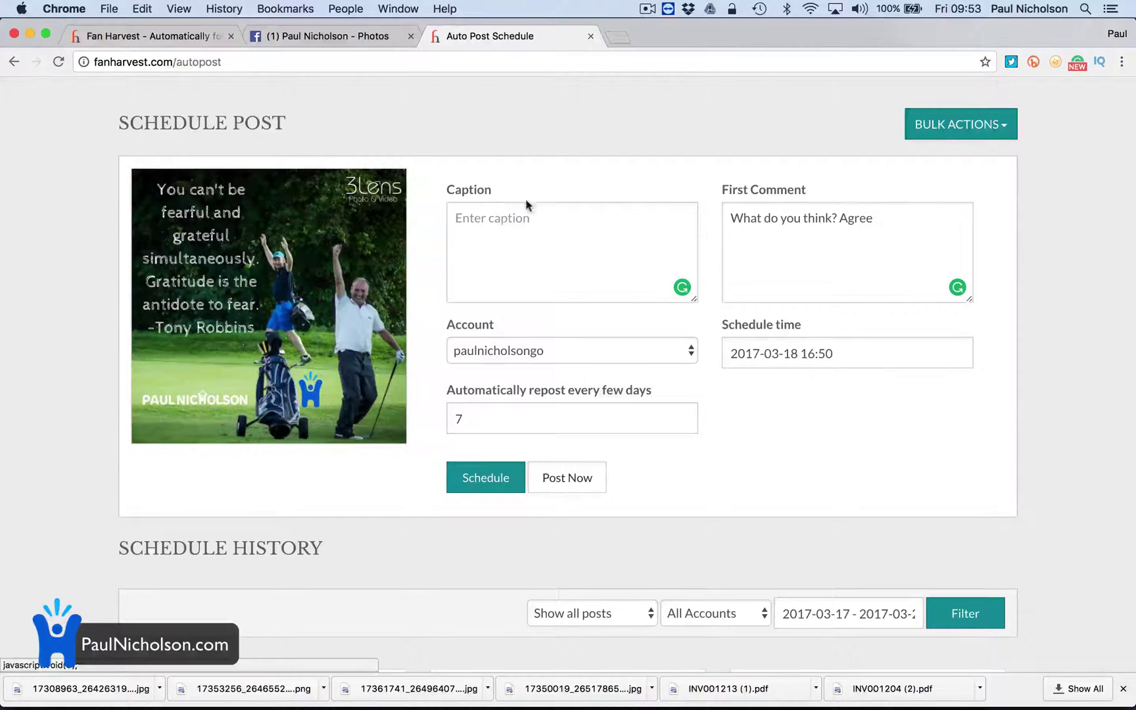
# Step: Paste the cut caption back into the form and submit the post for scheduling
pyautogui.click(500, 220)
pyautogui.press('cmd+v')
pyautogui.click(466, 476)
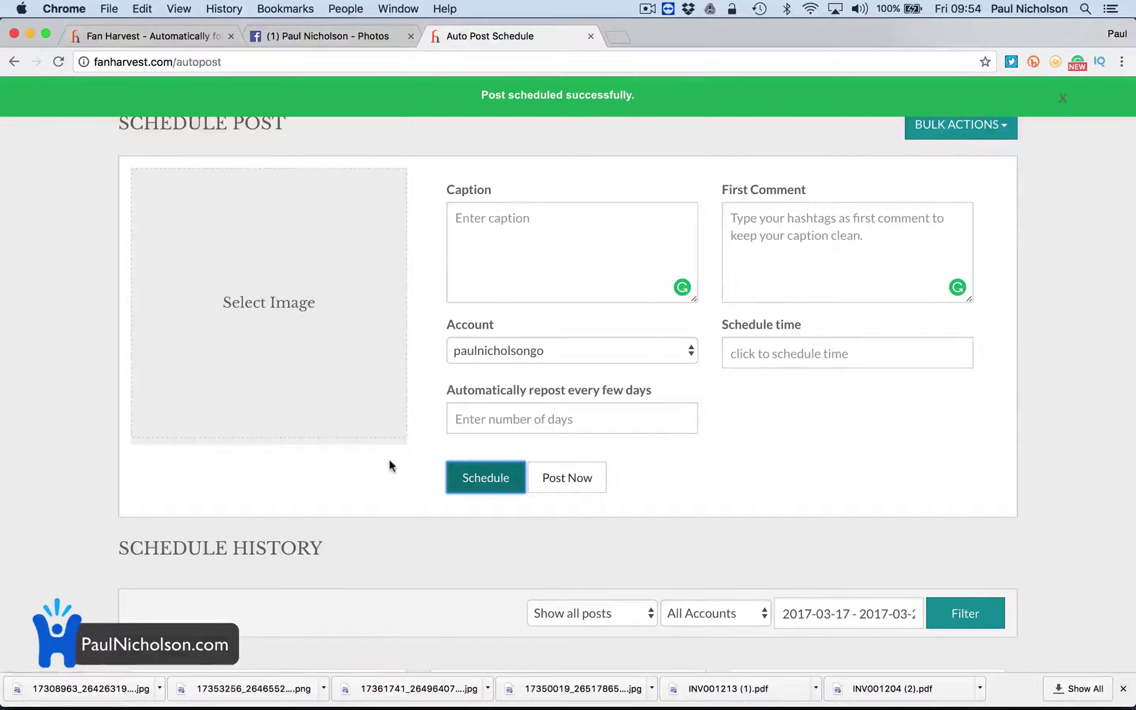
# Step: Examine the Tony Robbins post in the schedule history and open it for editing to review its settings
pyautogui.scroll(-1, 390, 466)
pyautogui.scroll(-5, 390, 465)
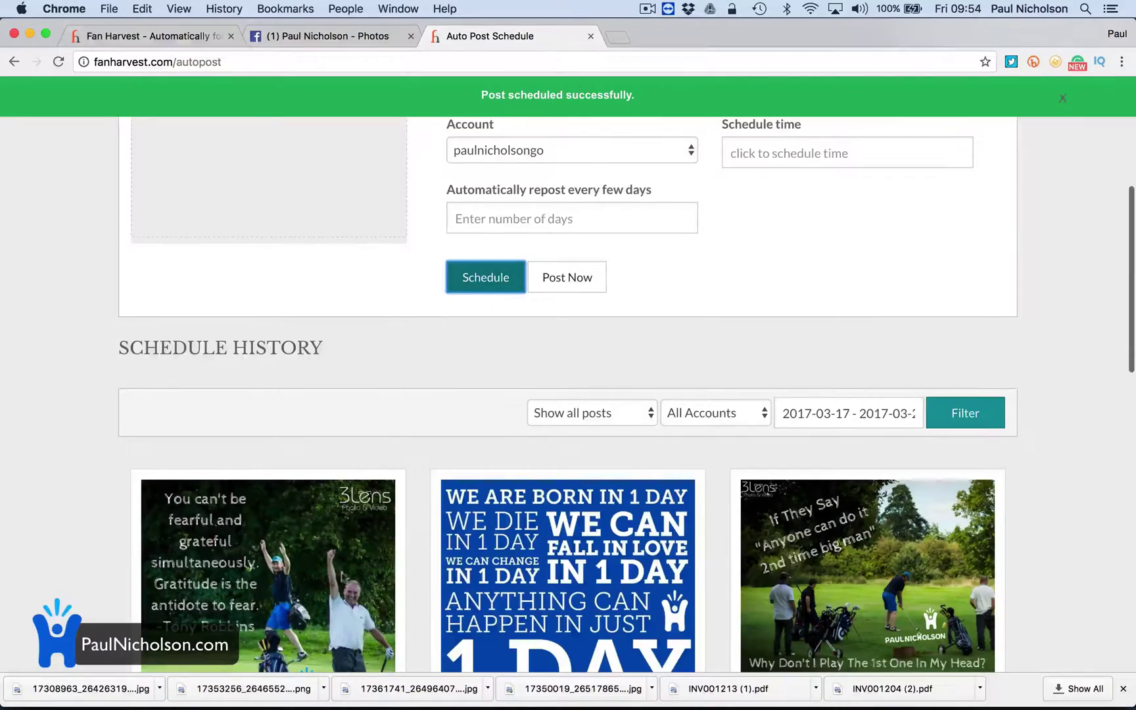
pyautogui.scroll(-6, 314, 542)
pyautogui.scroll(-5, 318, 392)
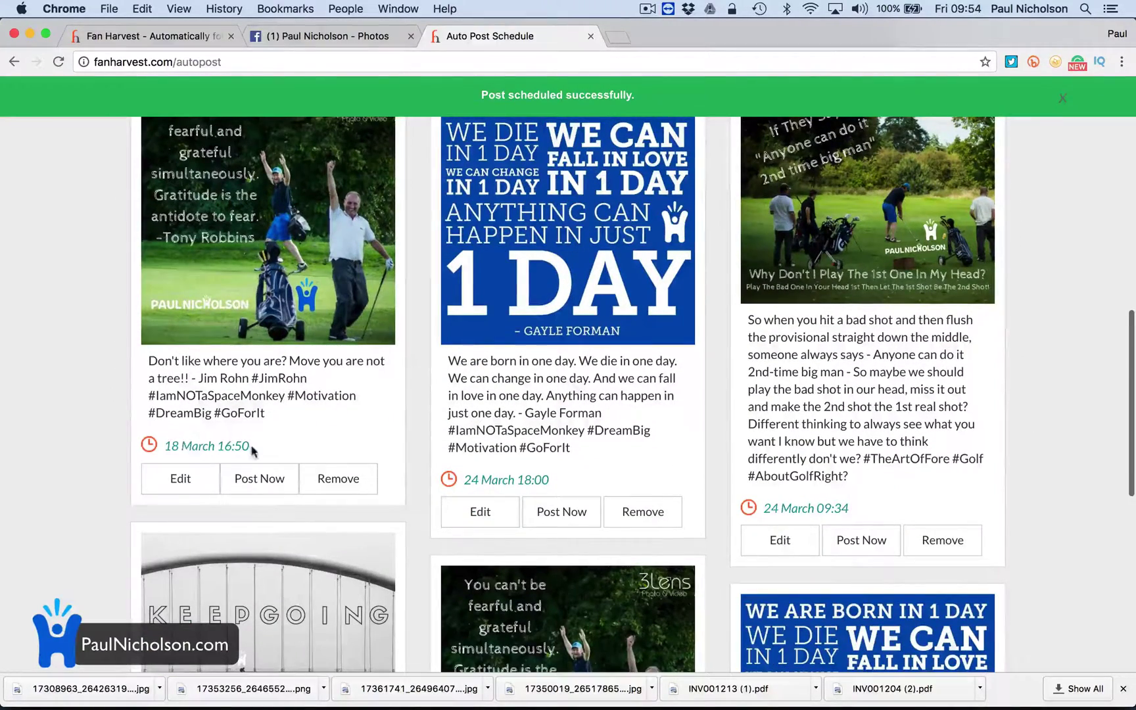
pyautogui.scroll(1, 245, 527)
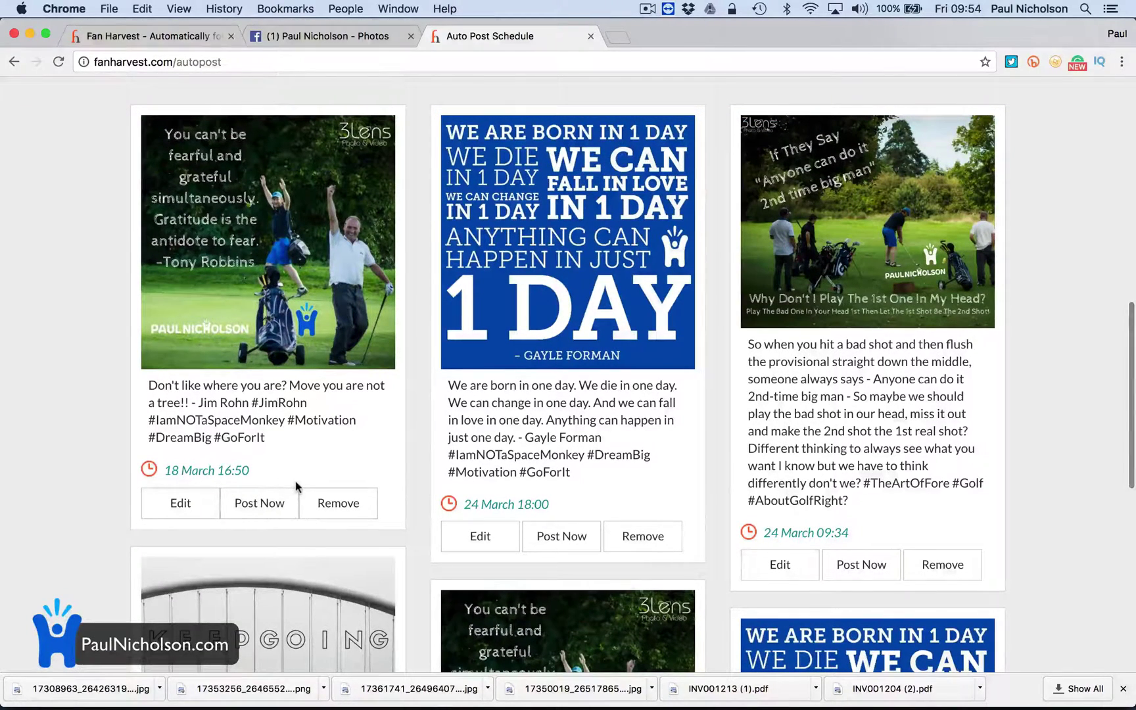
pyautogui.click(181, 502)
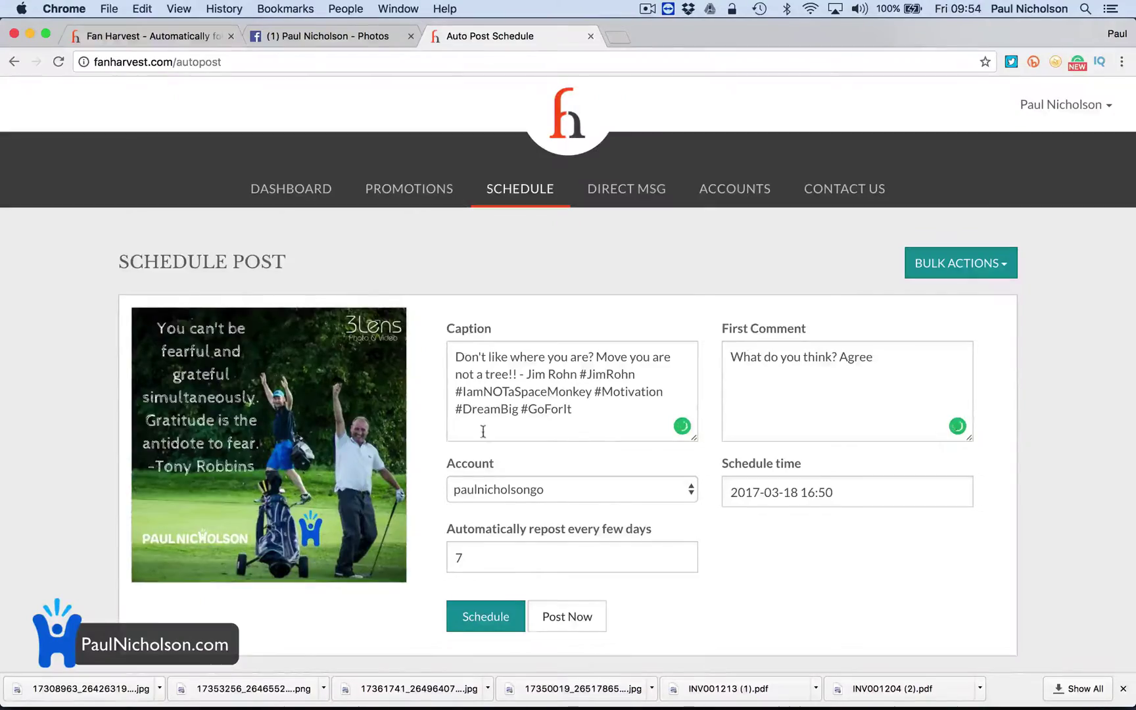
pyautogui.click(486, 616)
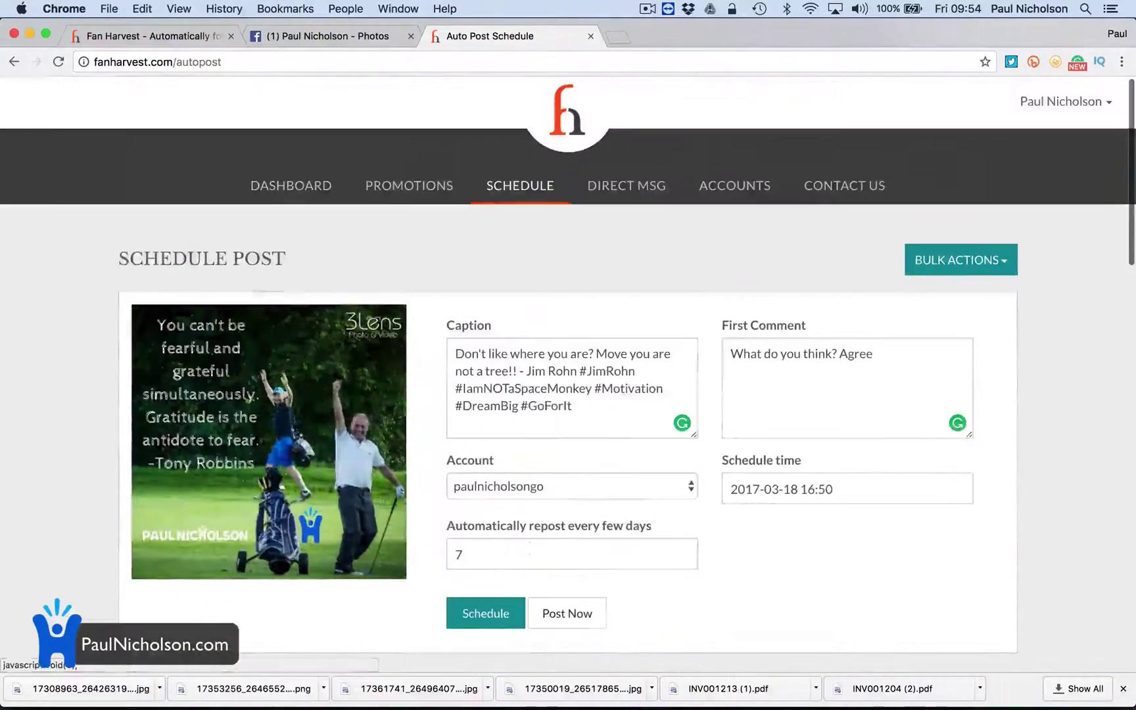
pyautogui.scroll(-5, 570, 549)
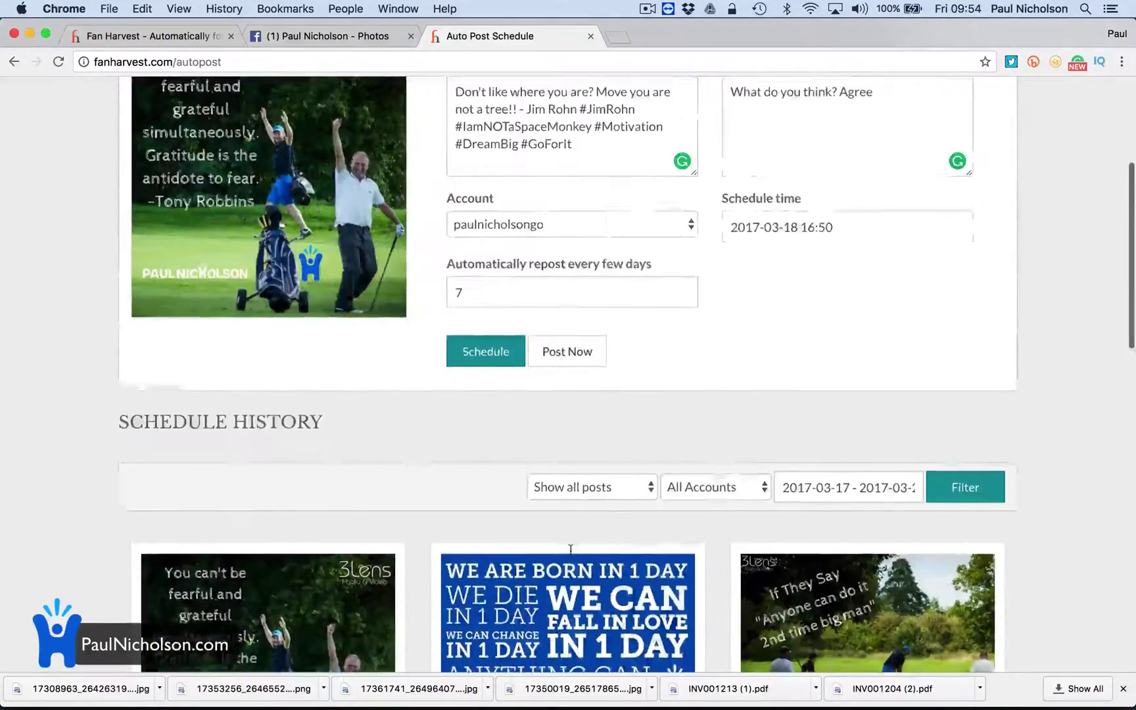
pyautogui.scroll(5, 570, 549)
# Step: Open the banjo player photo on the Facebook page and copy its full caption including the hashtags
pyautogui.click(358, 36)
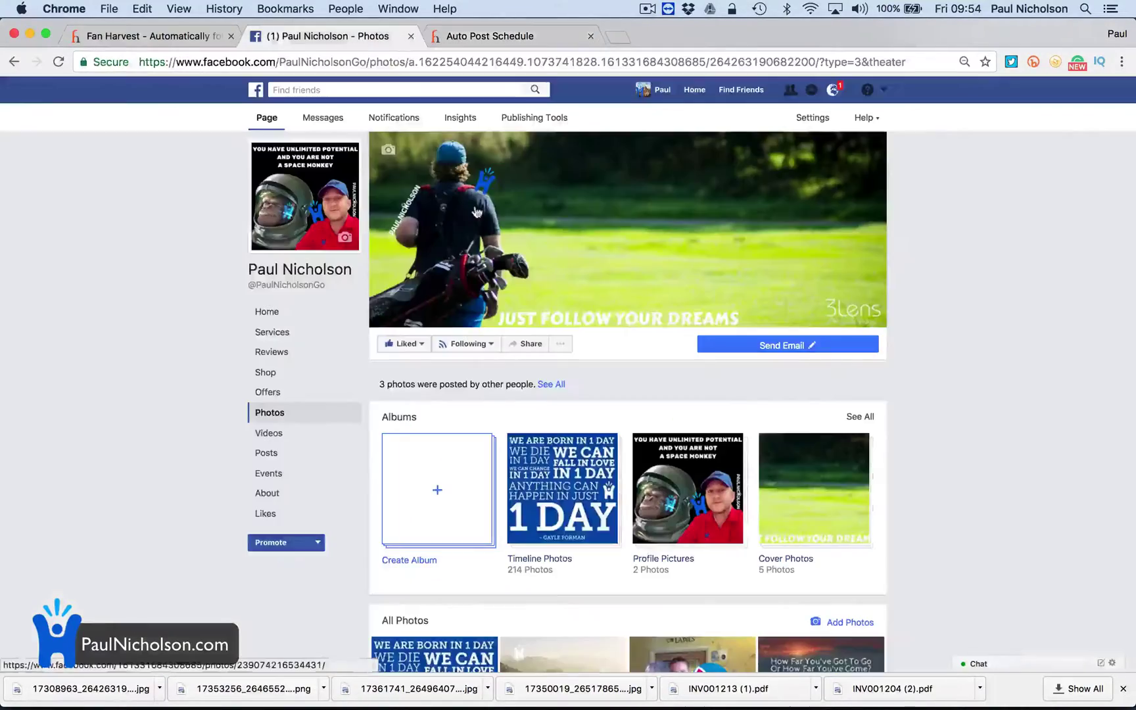
pyautogui.scroll(-10, 592, 376)
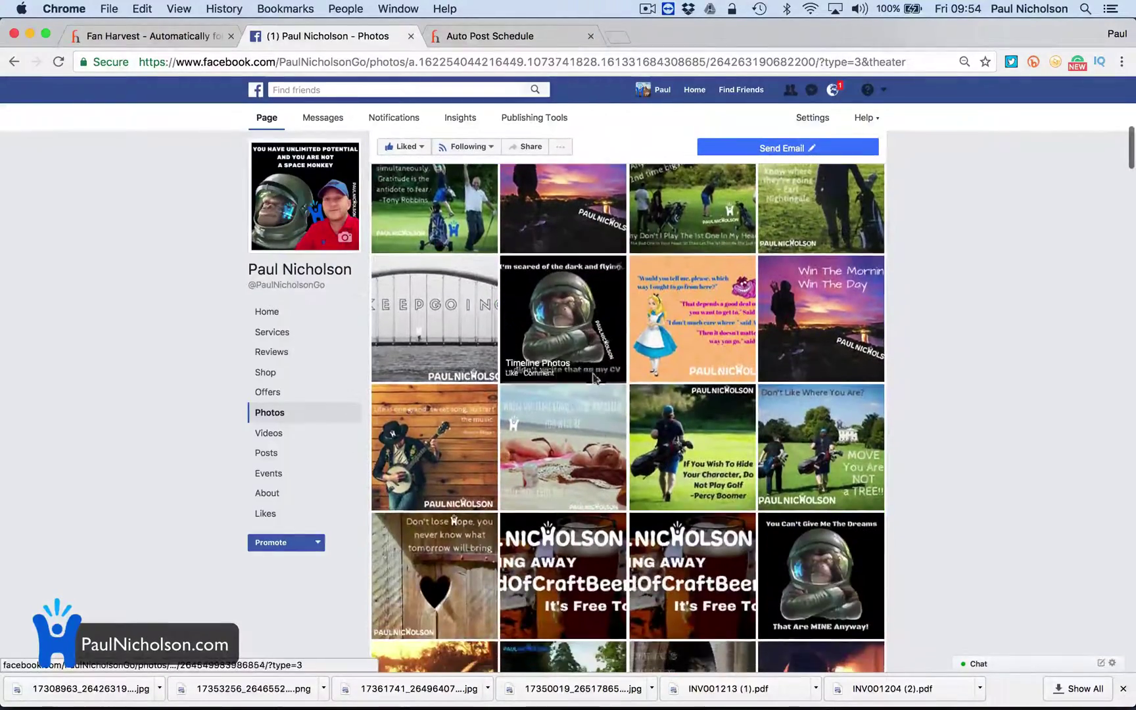
pyautogui.scroll(-5, 593, 378)
pyautogui.click(458, 245)
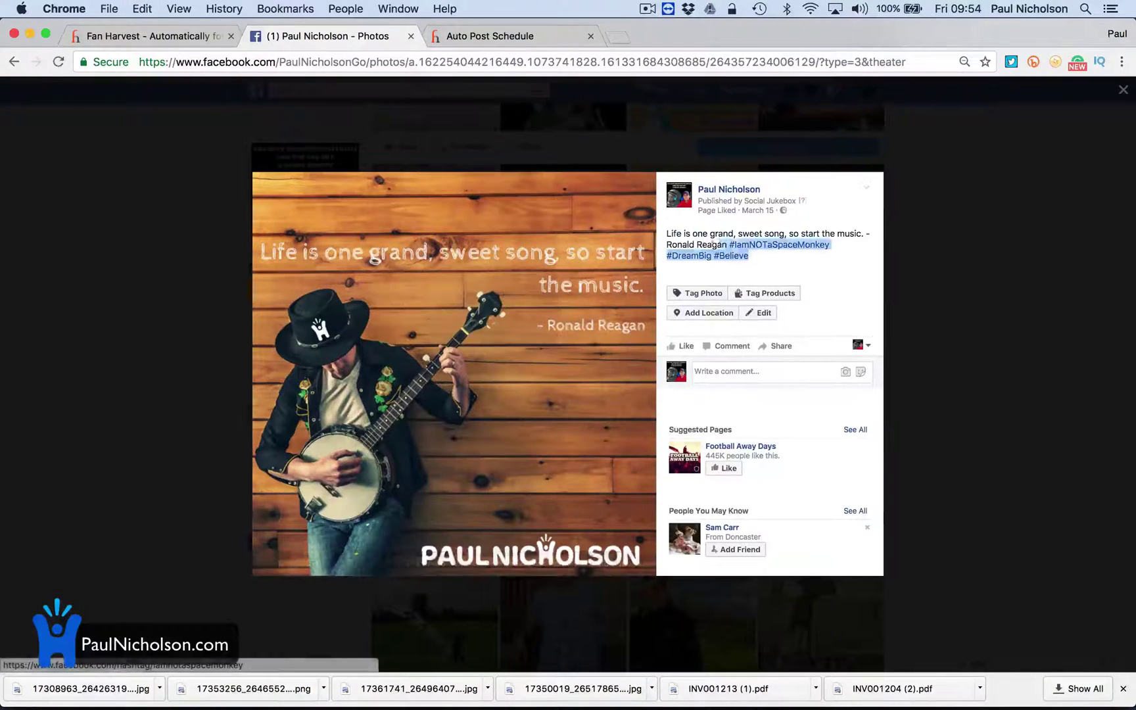
pyautogui.moveTo(717, 244); pyautogui.dragTo(665, 230)
# Step: Save the banjo player image to the Downloads folder under its suggested file name
pyautogui.rightClick(471, 261)
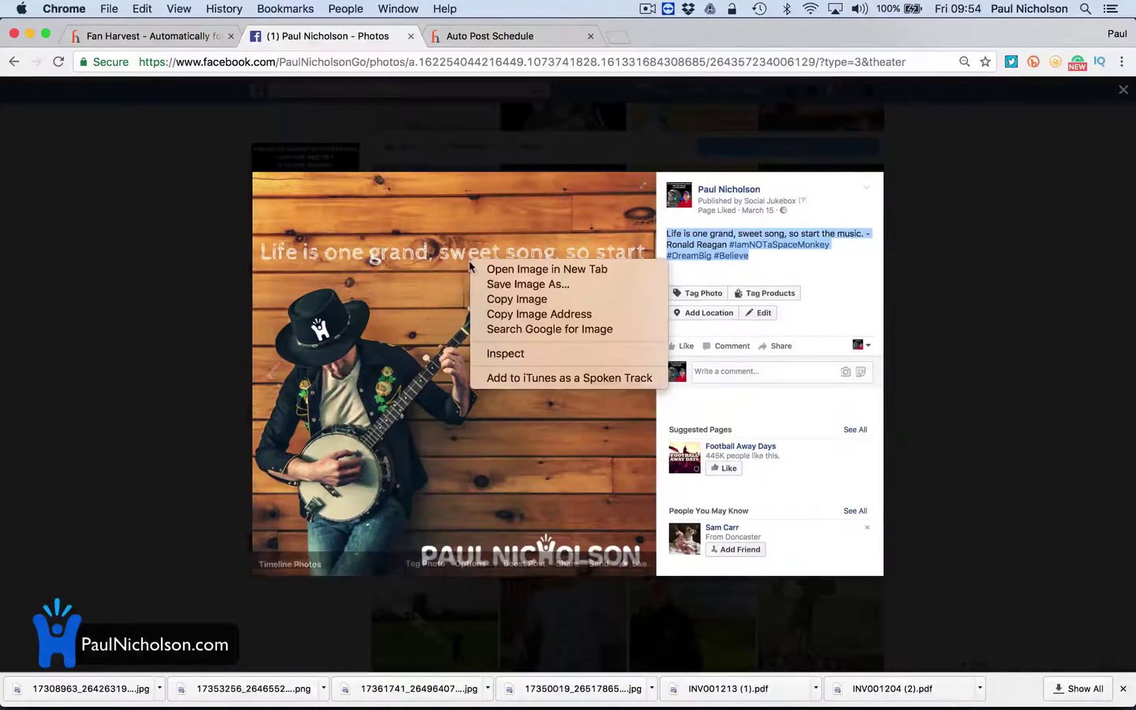
pyautogui.click(495, 287)
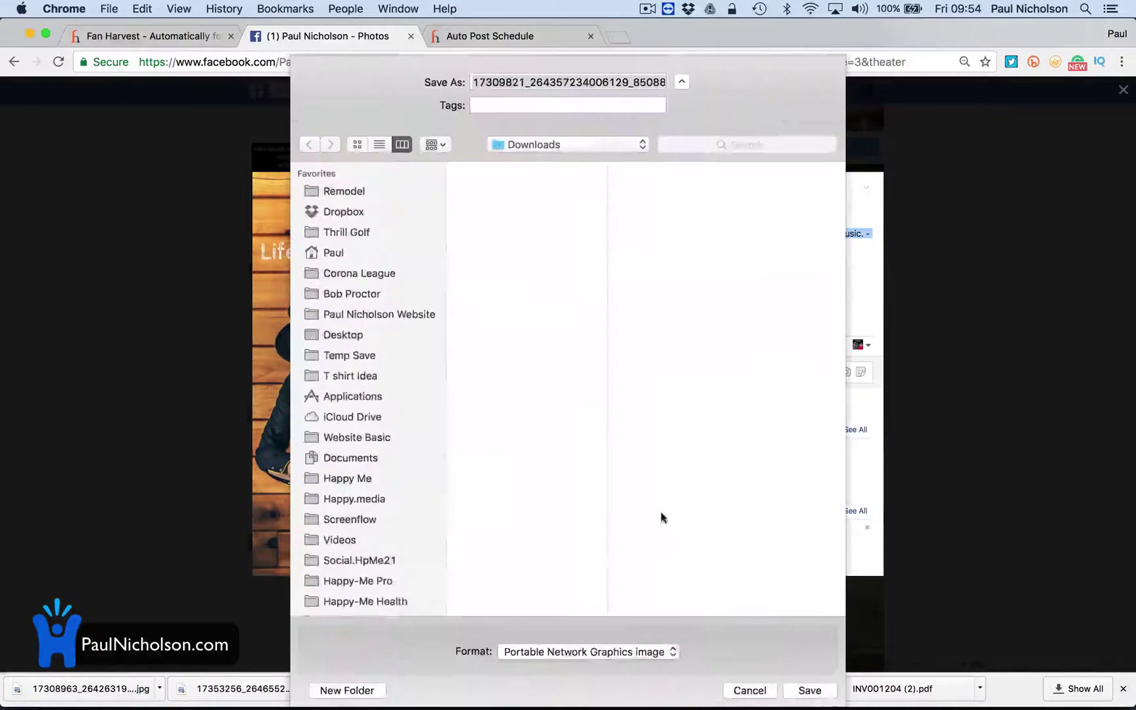
pyautogui.click(806, 688)
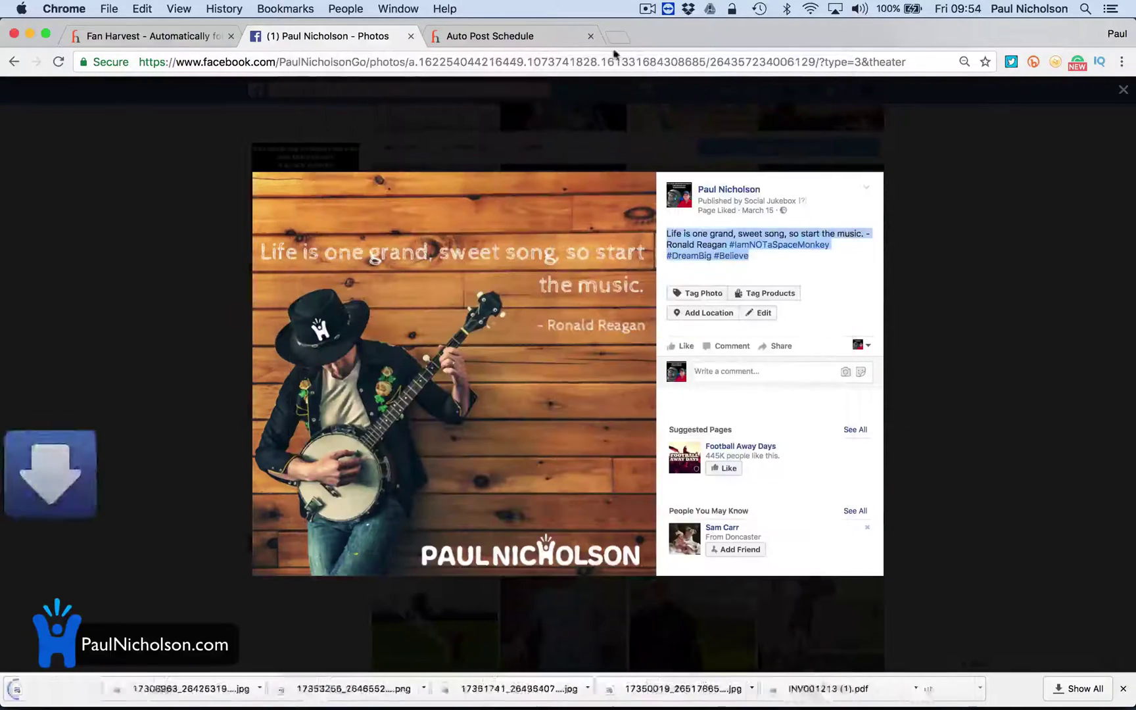
# Step: Return to Fan Harvest and reload the scheduling page to start a blank post
pyautogui.click(493, 36)
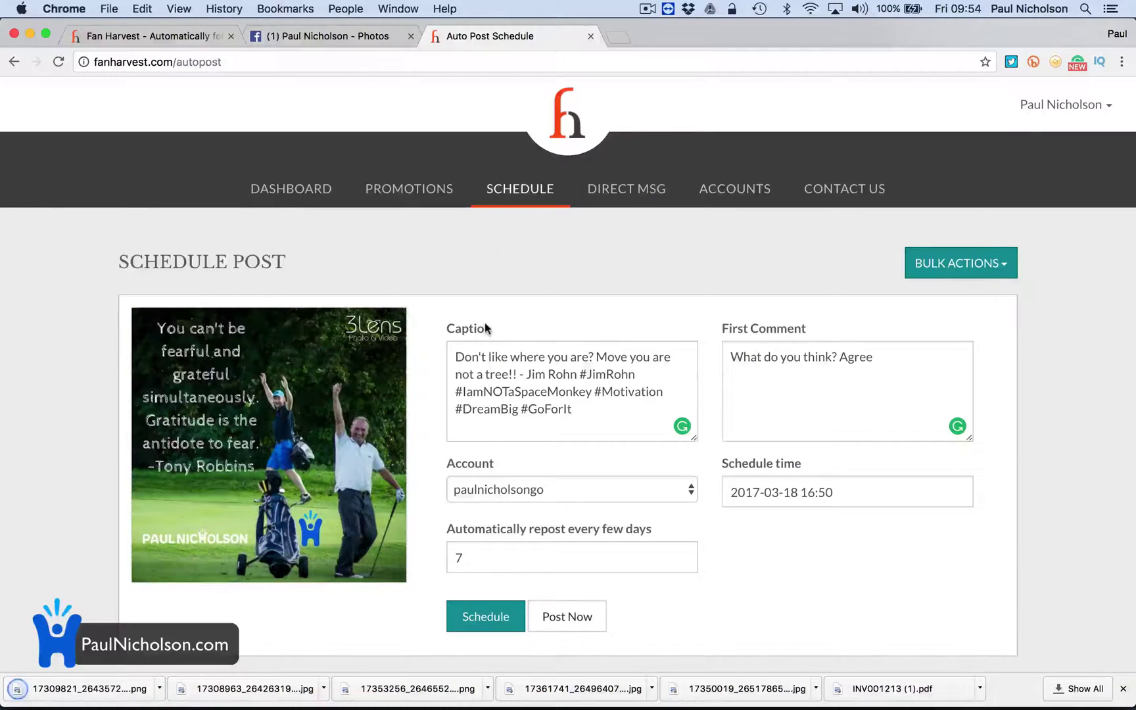
pyautogui.click(517, 190)
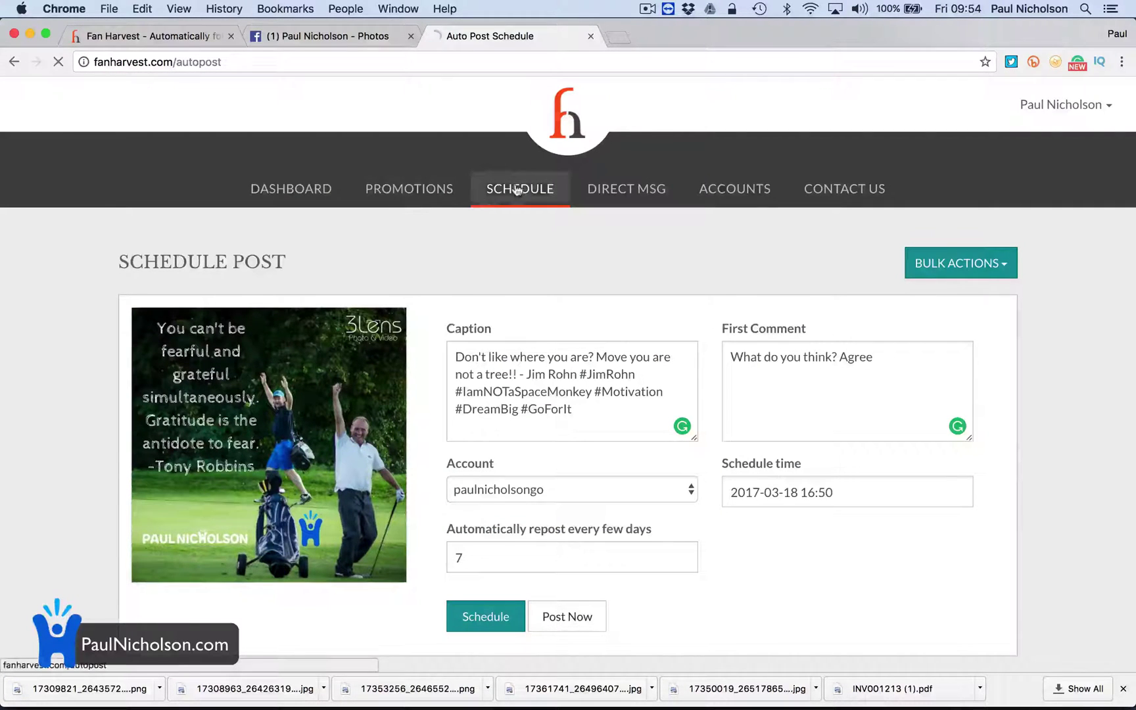
pyautogui.scroll(-3, 434, 324)
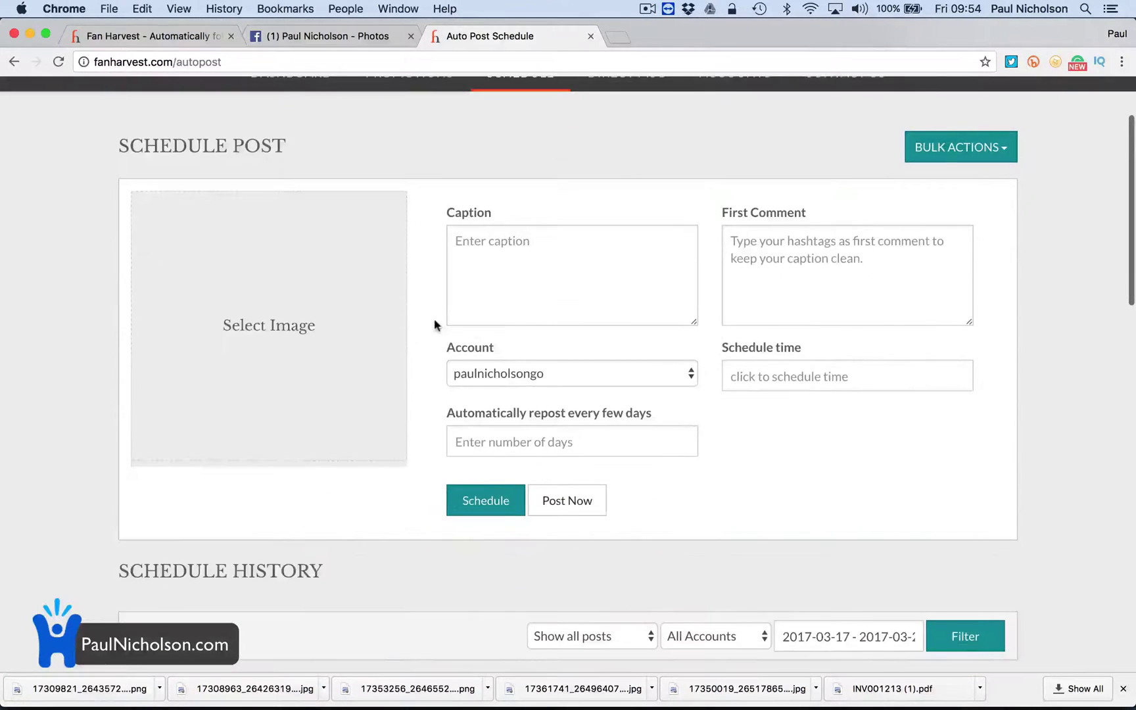
# Step: Attach the saved banjo image and enter the caption "Life is one grand, sweet song, so start the music. - Ronald Reagan #IamNOTaSpaceMonkey #DreamBig #Believe"
pyautogui.click(280, 337)
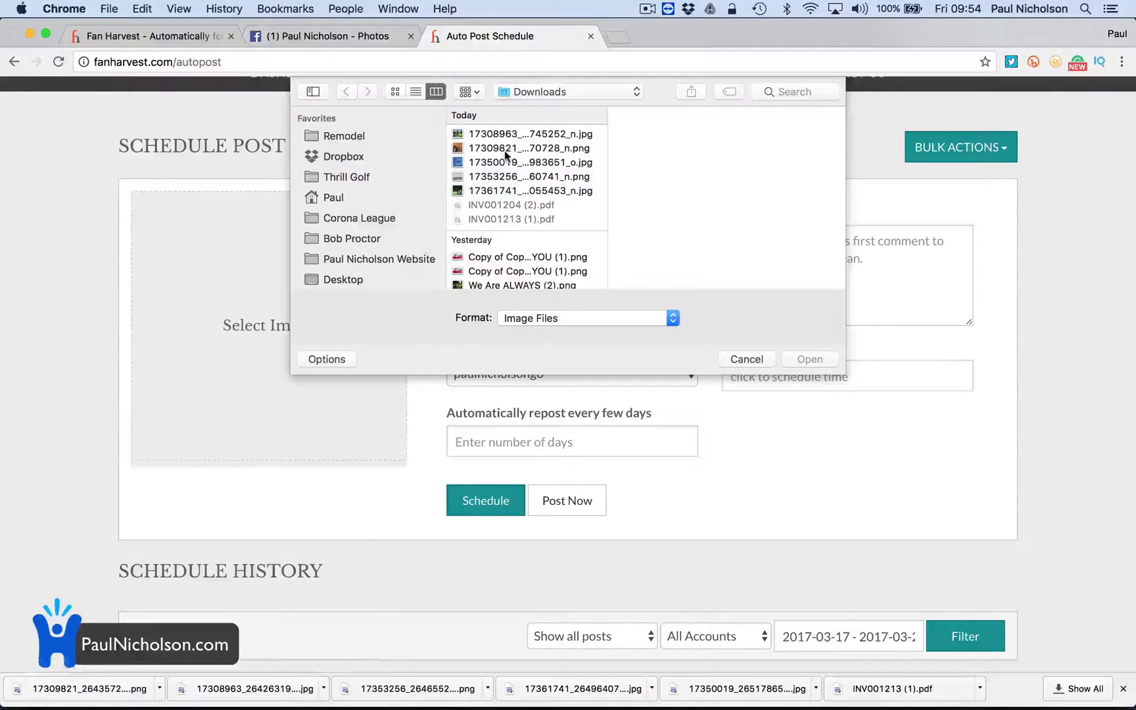
pyautogui.click(526, 148)
pyautogui.click(807, 358)
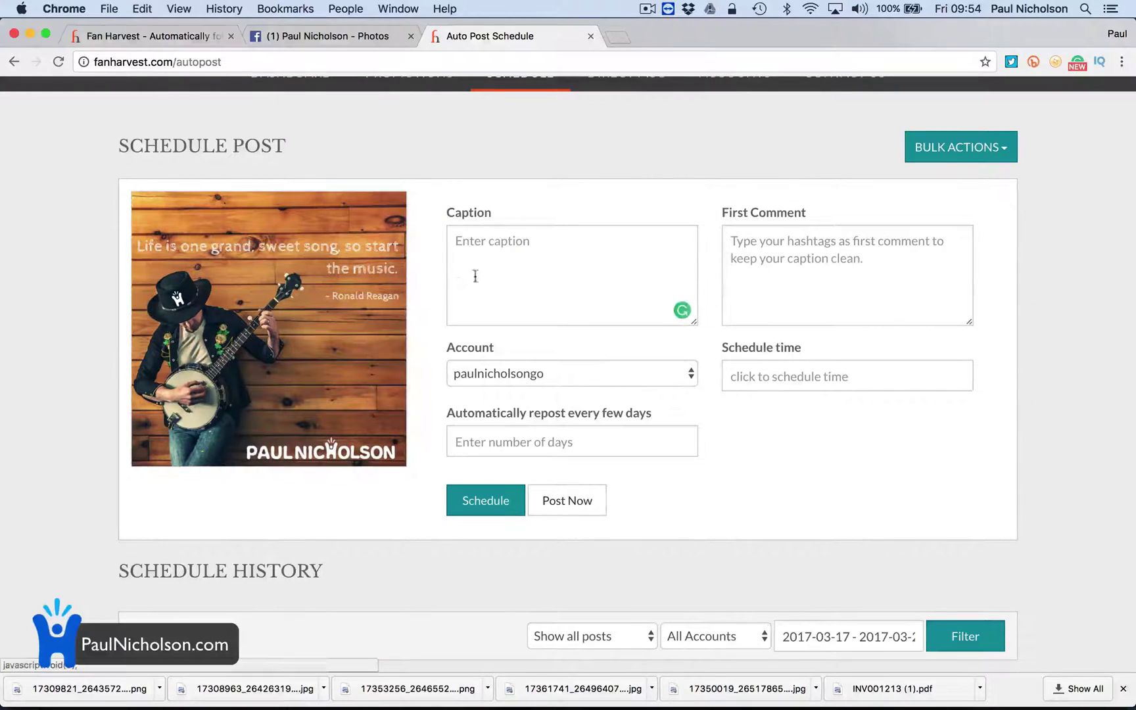
pyautogui.click(491, 261)
pyautogui.write('Life is one grand, sweet song, so start the music. - Ronald Reagan #IamNOTaSpaceMonkey #DreamBig #Believe')
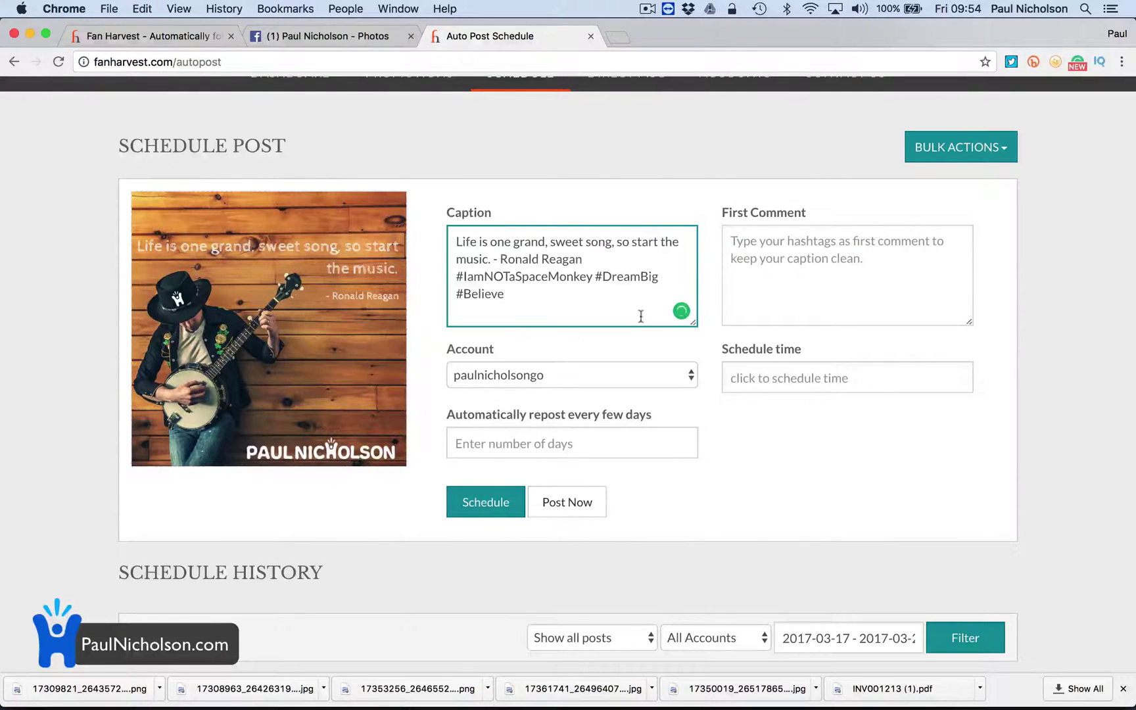
pyautogui.click(767, 272)
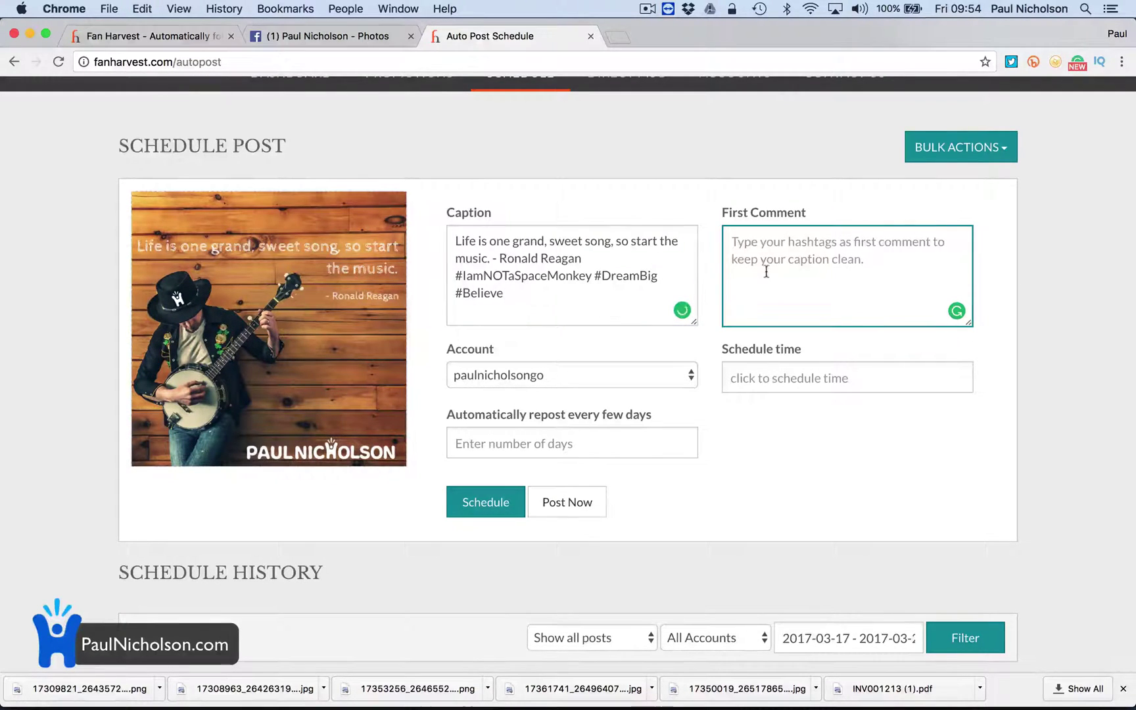
pyautogui.write('Keep playing!')
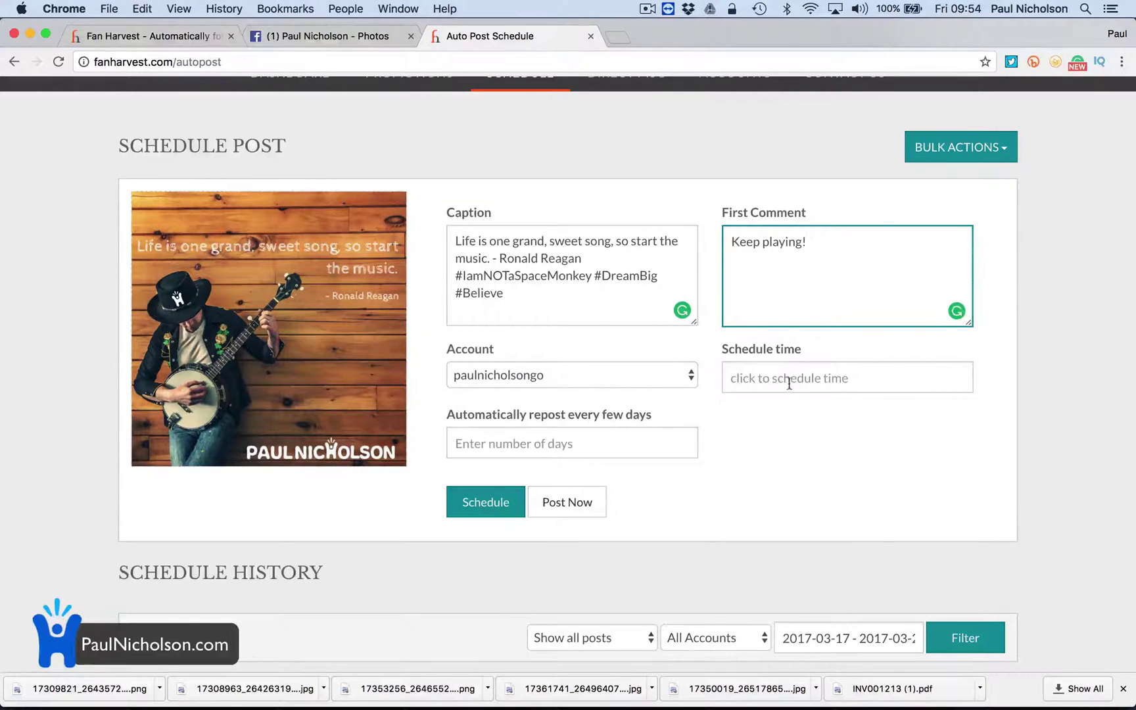
pyautogui.click(789, 384)
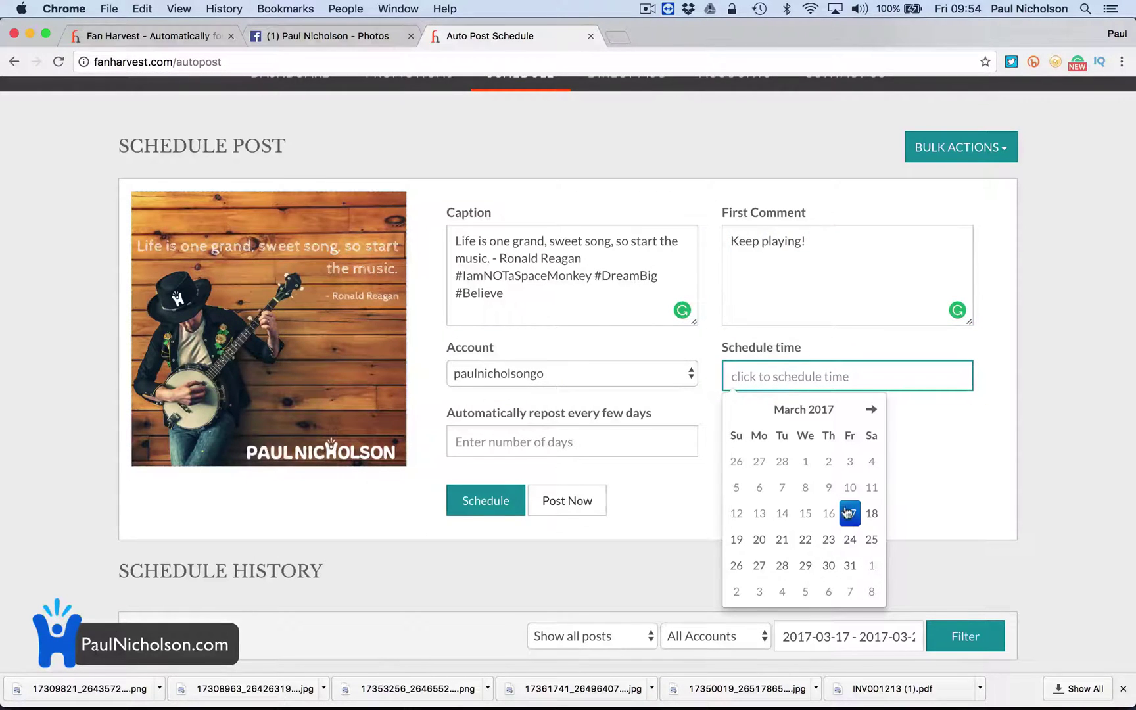
pyautogui.click(758, 539)
pyautogui.click(827, 512)
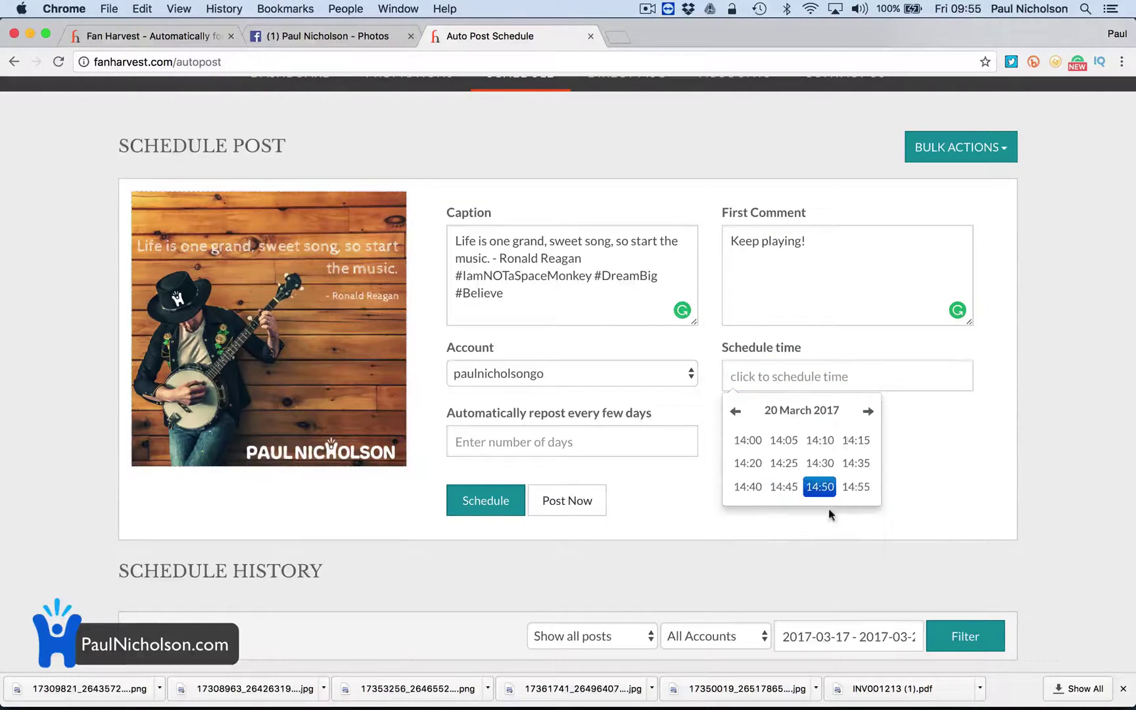
pyautogui.click(750, 442)
# Step: Set the banjo post to repost automatically every 7 days and schedule it
pyautogui.click(594, 453)
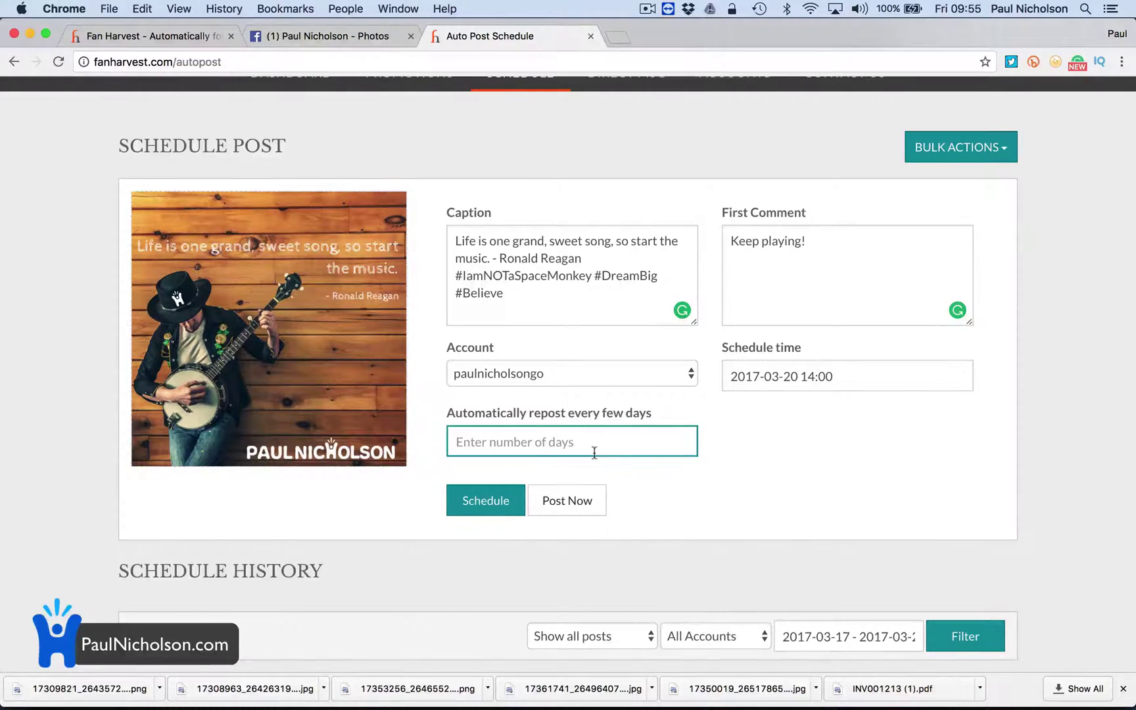
pyautogui.write('7')
pyautogui.press('Tab')
pyautogui.click(484, 513)
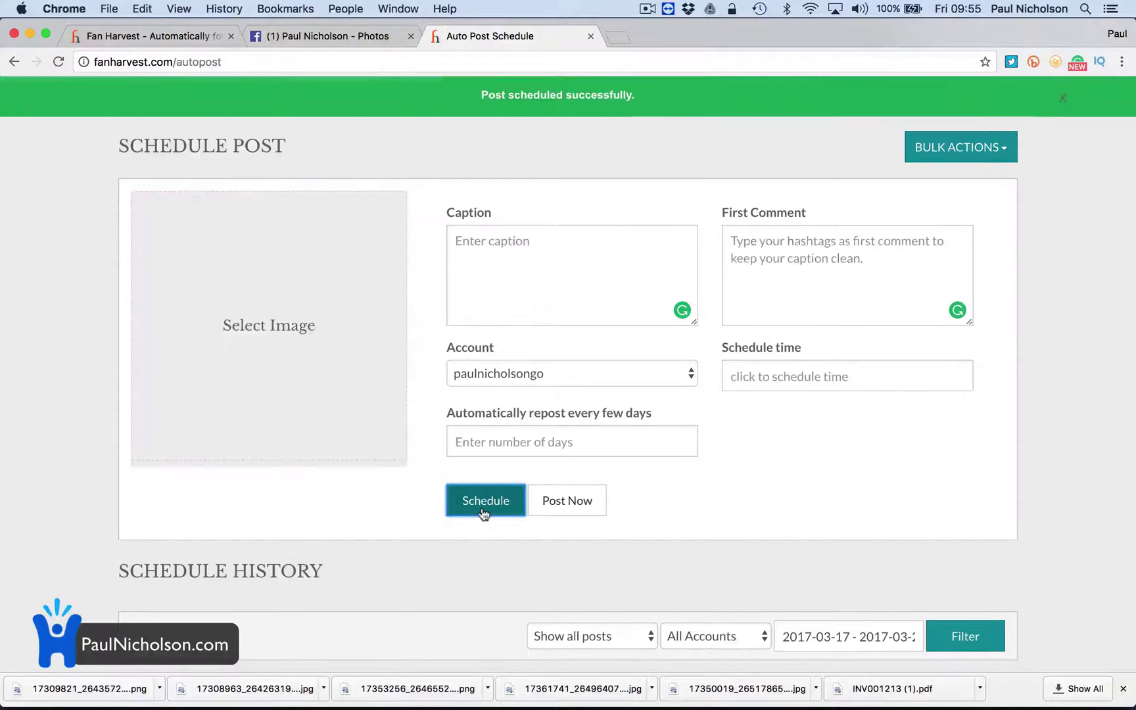
# Step: Publish the scheduled banjo post immediately from the schedule history
pyautogui.scroll(-10, 387, 483)
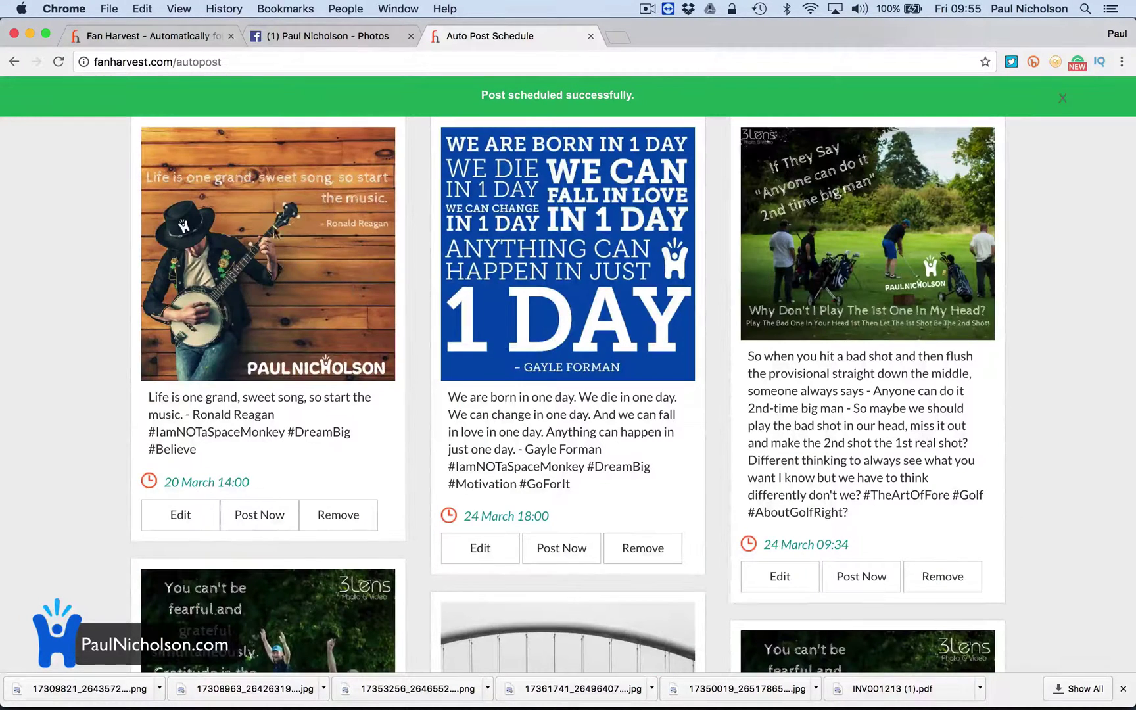
pyautogui.click(256, 523)
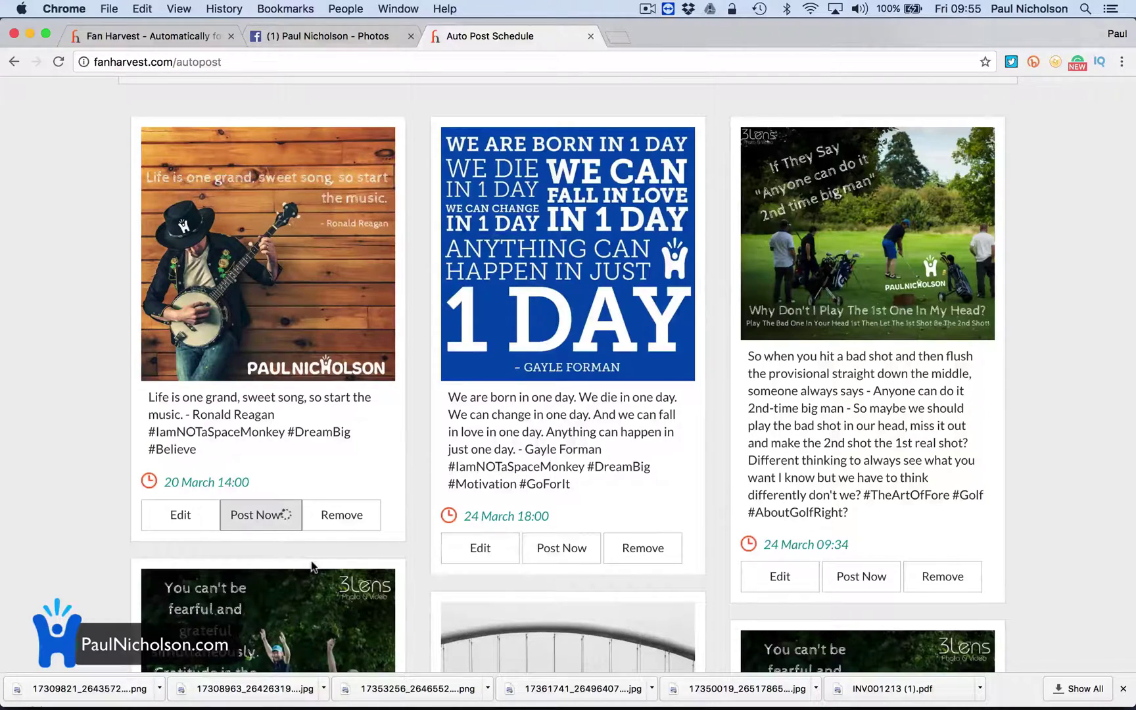
pyautogui.scroll(10, 313, 567)
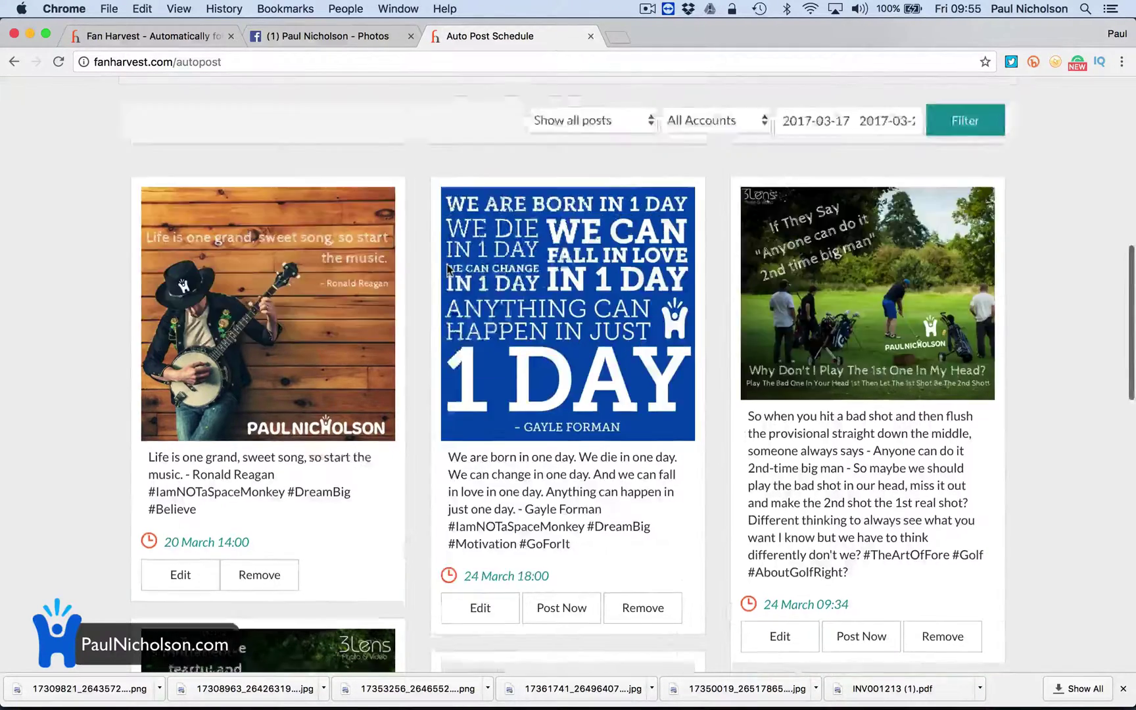
# Step: Open the account's Instagram profile in a new browser tab and check the published banjo post's caption and first comment
pyautogui.click(618, 37)
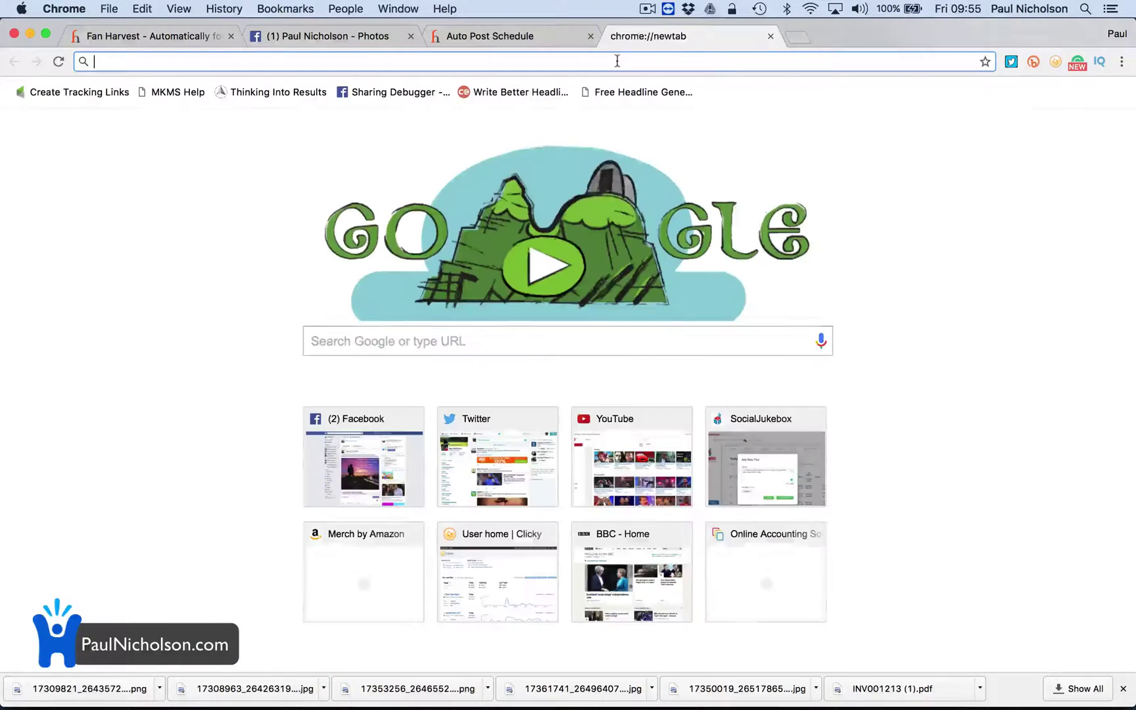
pyautogui.write('instagram.com')
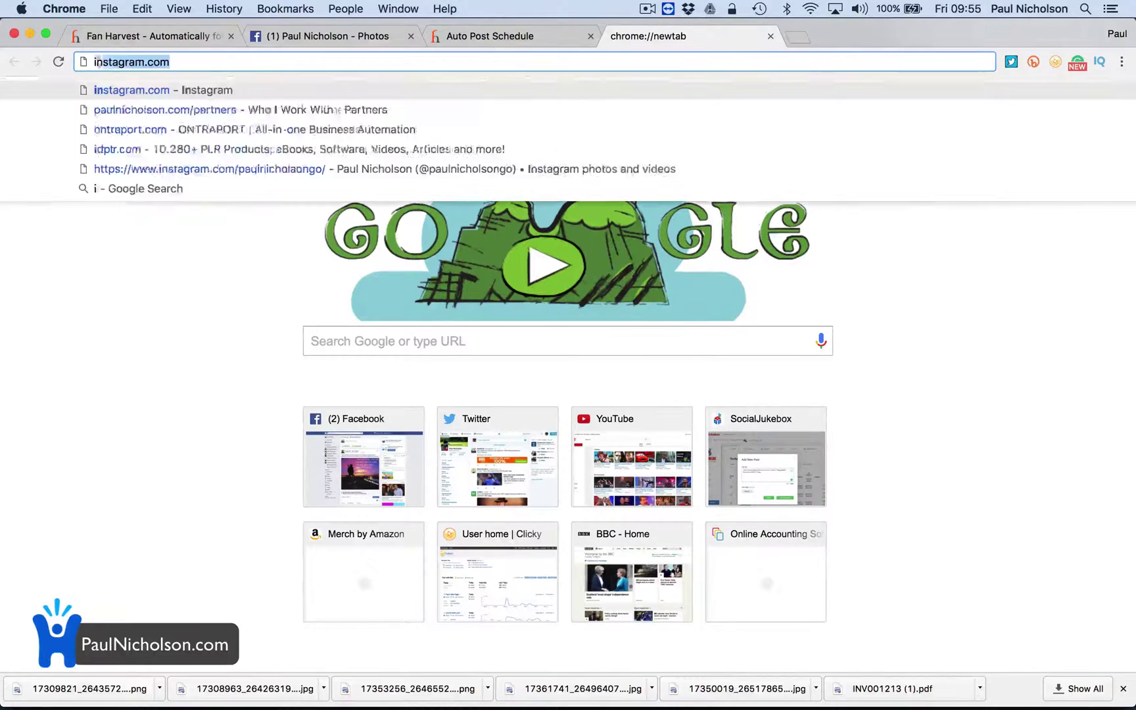
pyautogui.press('Right')
pyautogui.write('/')
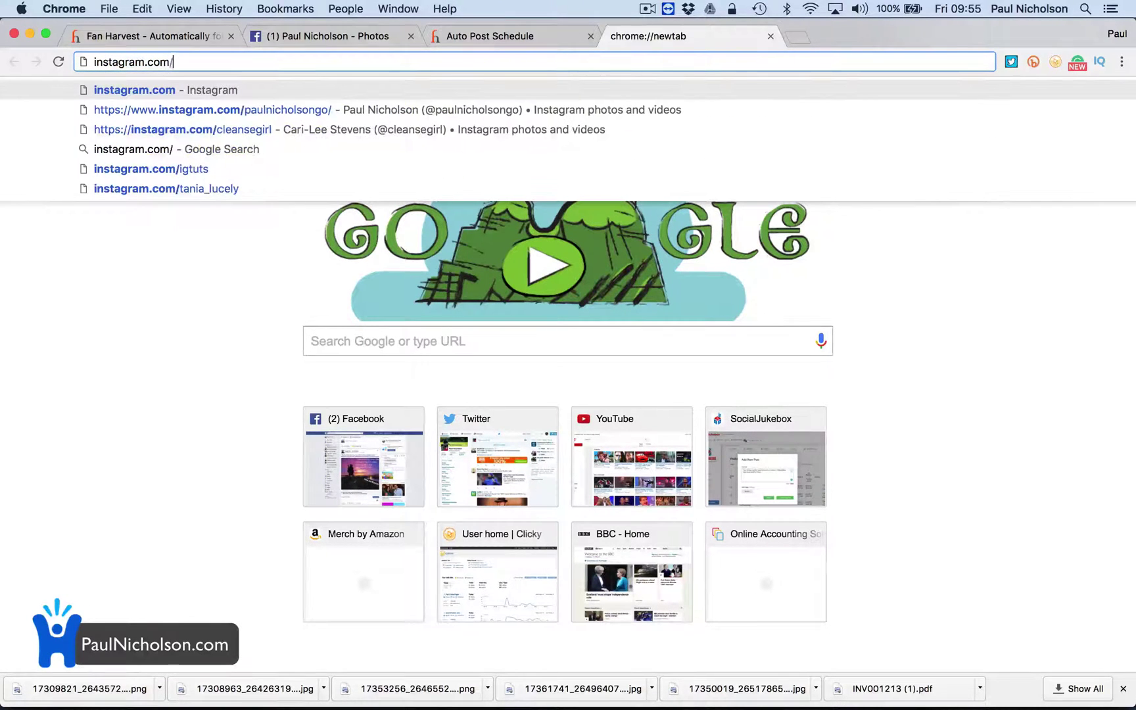
pyautogui.write('paulnich')
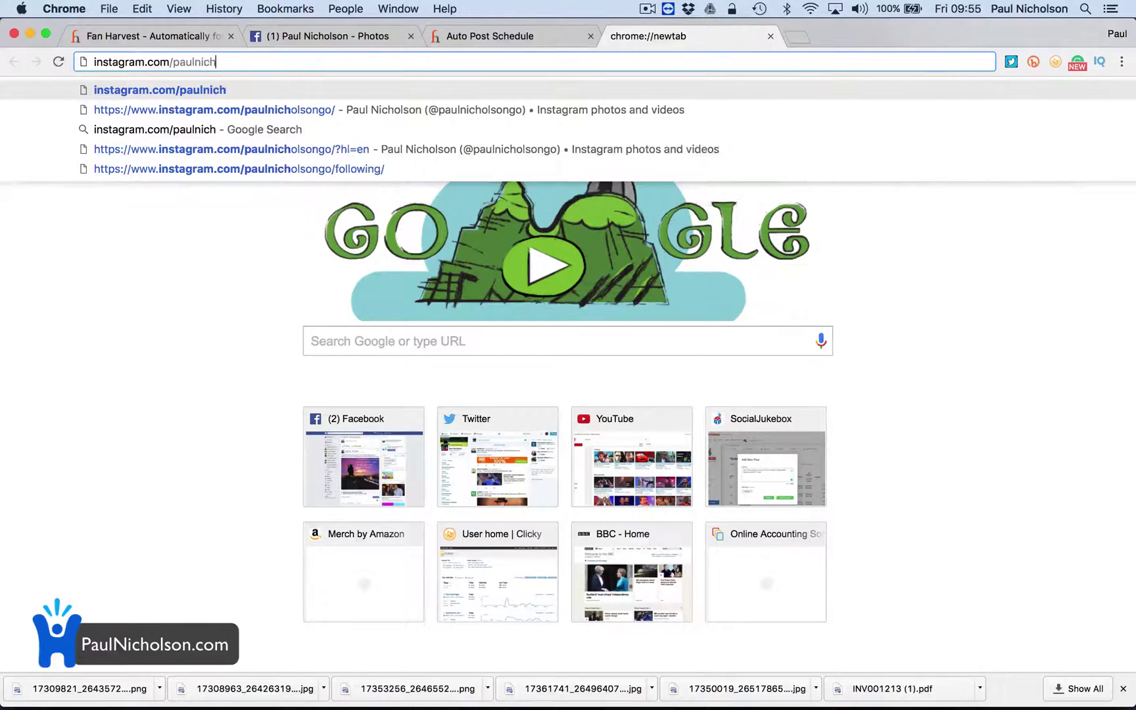
pyautogui.write('olsongo')
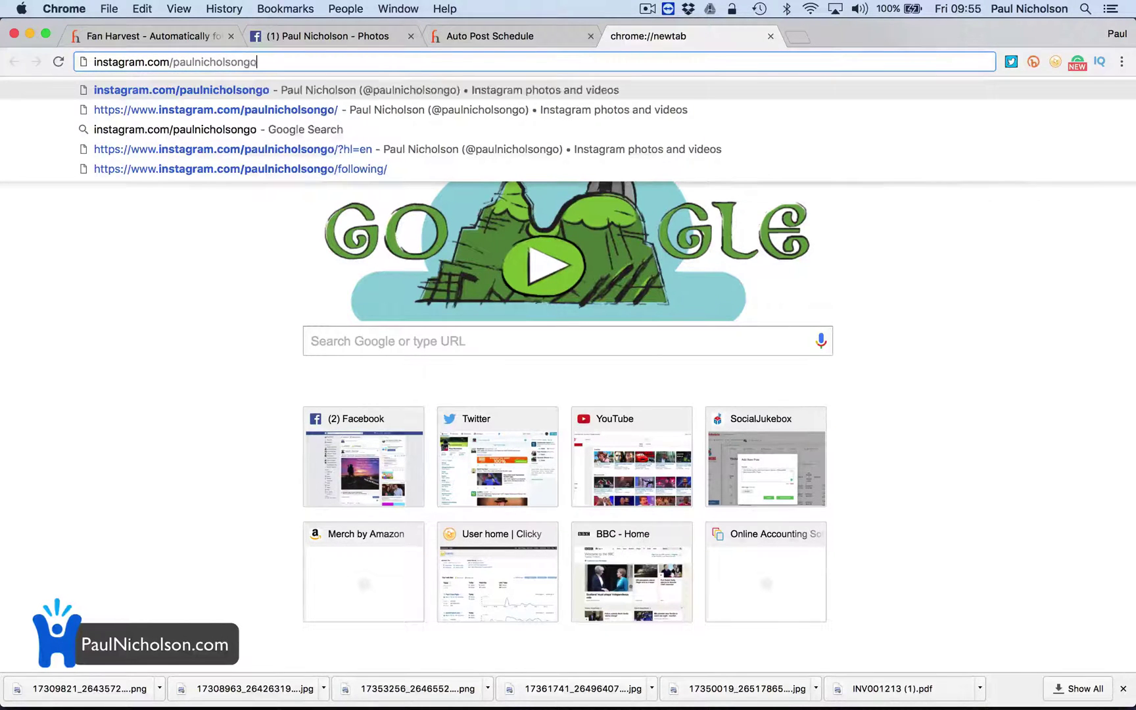
pyautogui.press('Return')
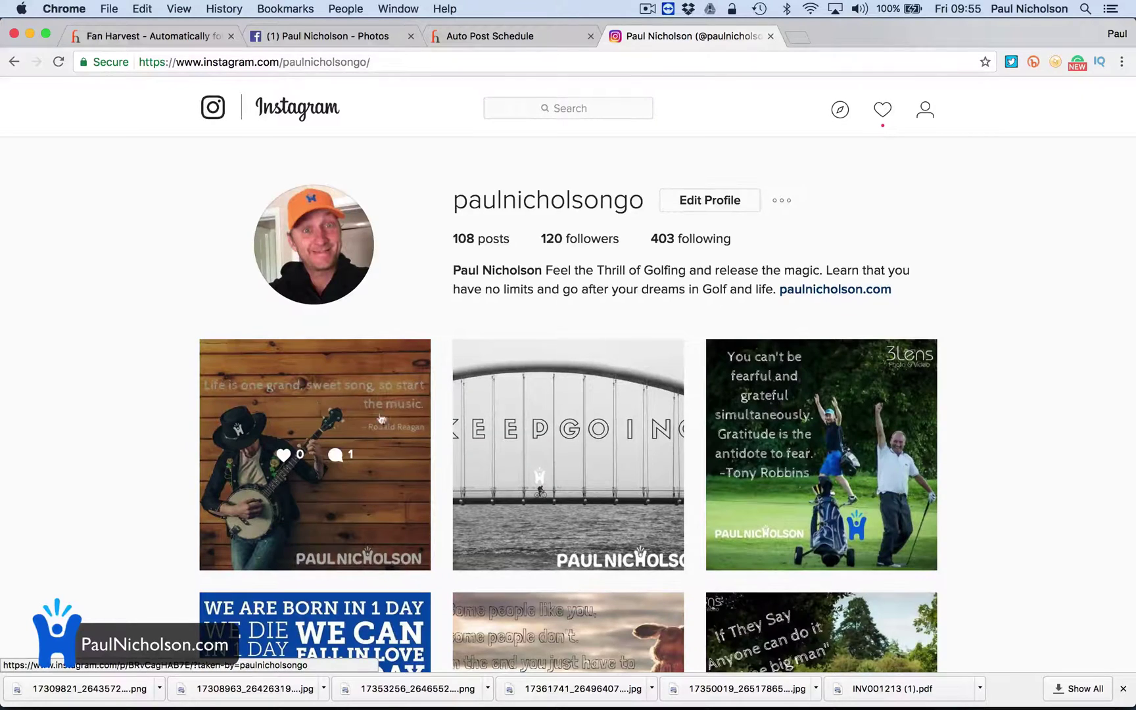
pyautogui.click(337, 403)
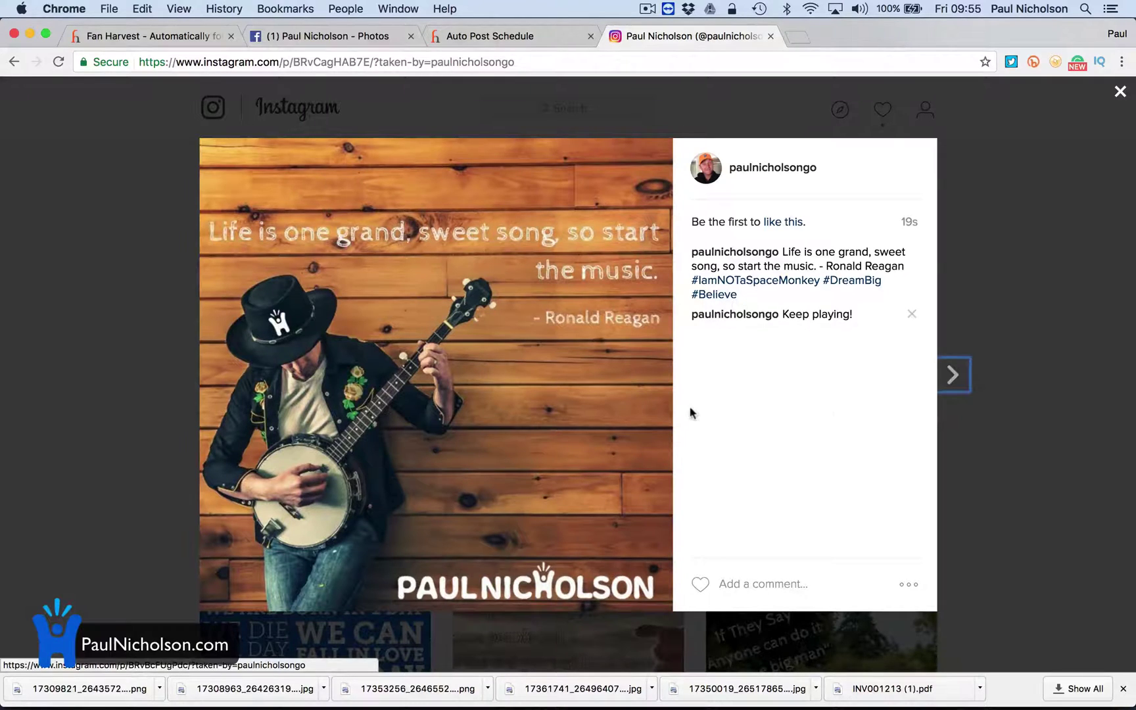
pyautogui.click(947, 161)
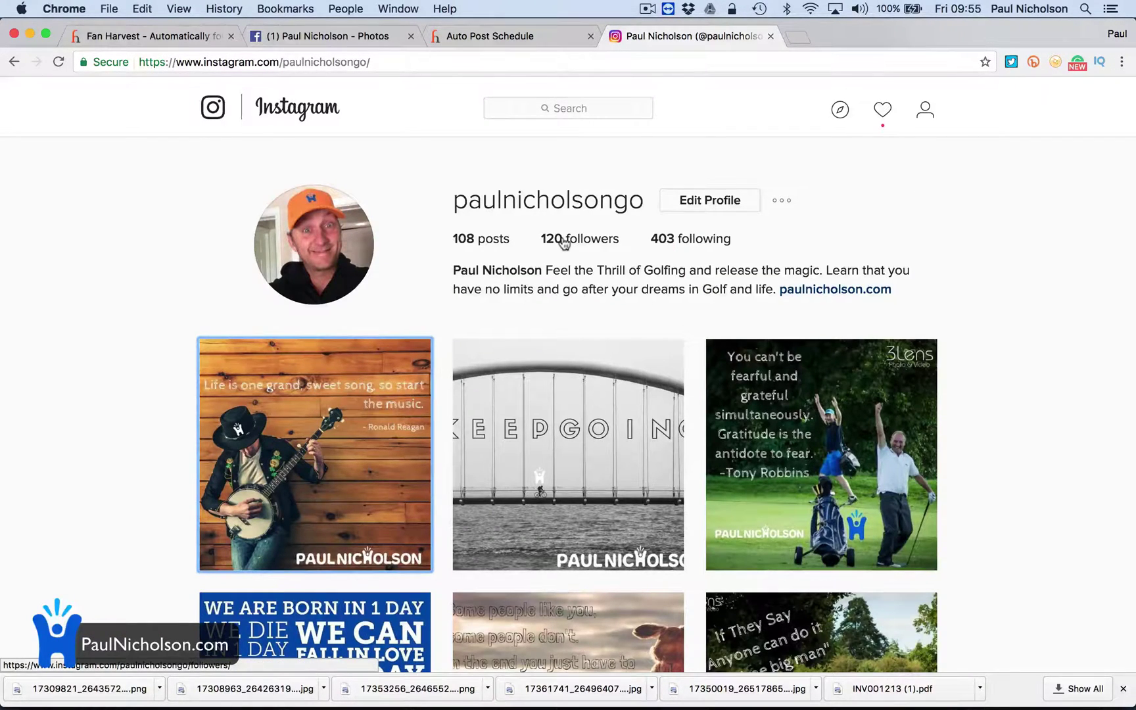
# Step: Return to Fan Harvest, open the published banjo post for editing and try to reschedule it for 27 March 2017
pyautogui.click(493, 35)
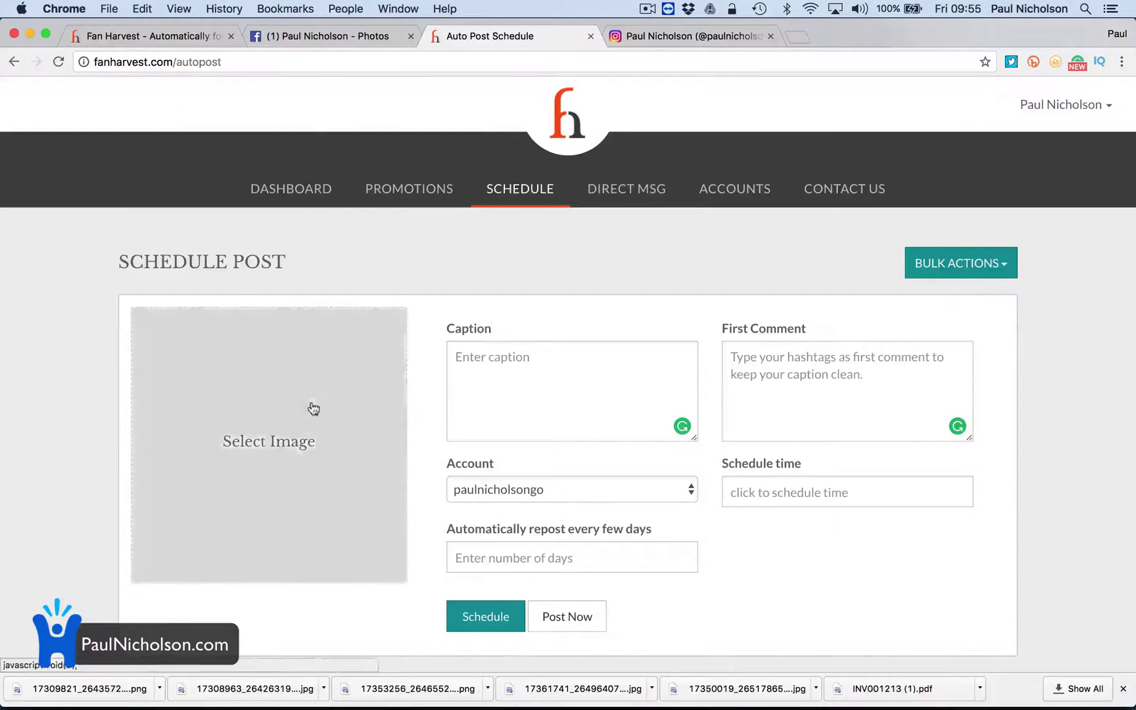
pyautogui.scroll(-6, 313, 409)
pyautogui.scroll(-3, 313, 409)
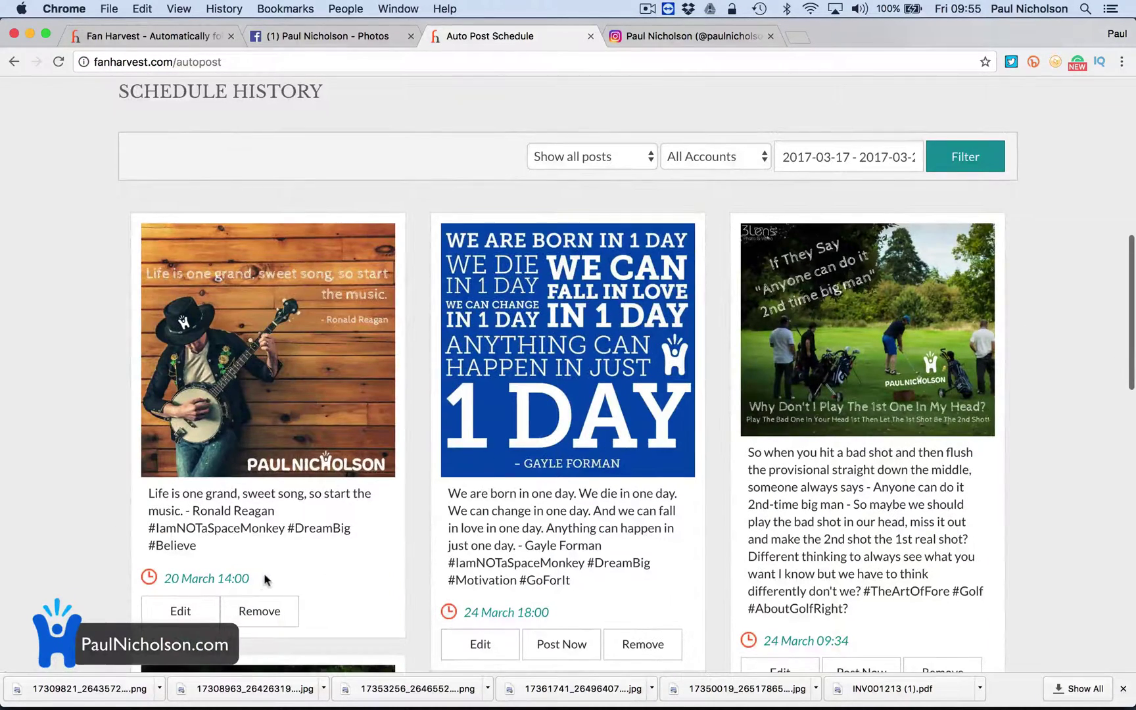
pyautogui.click(194, 614)
pyautogui.click(827, 491)
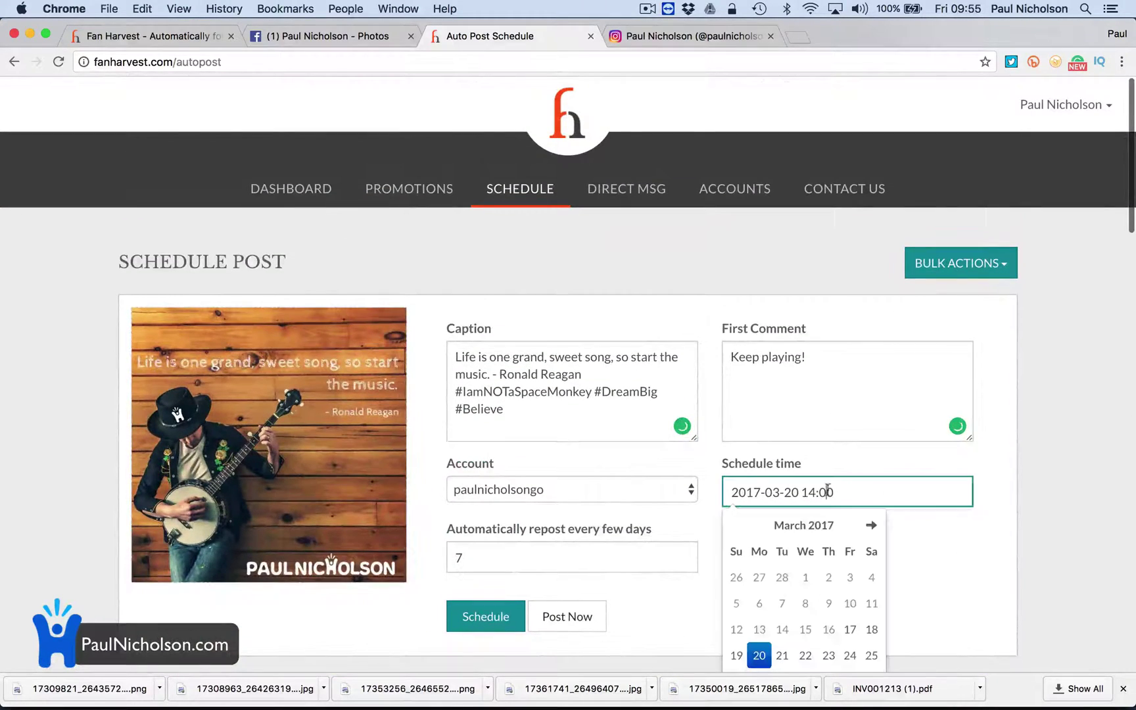
pyautogui.scroll(-3, 824, 592)
pyautogui.click(758, 595)
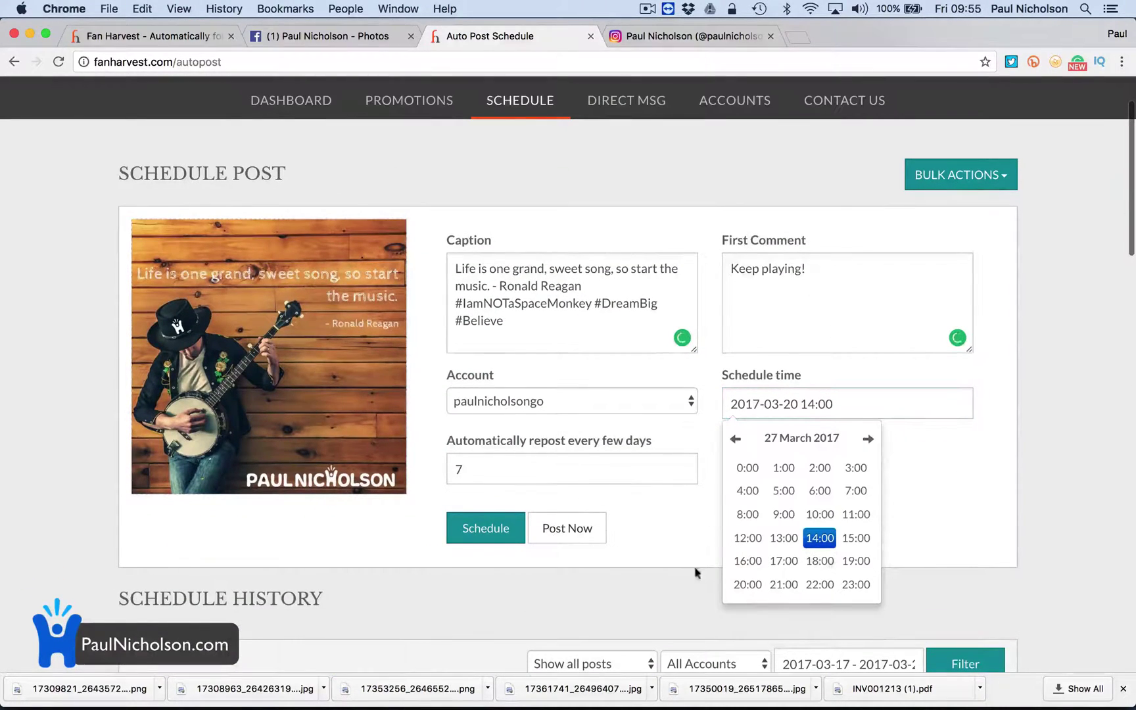
pyautogui.click(485, 529)
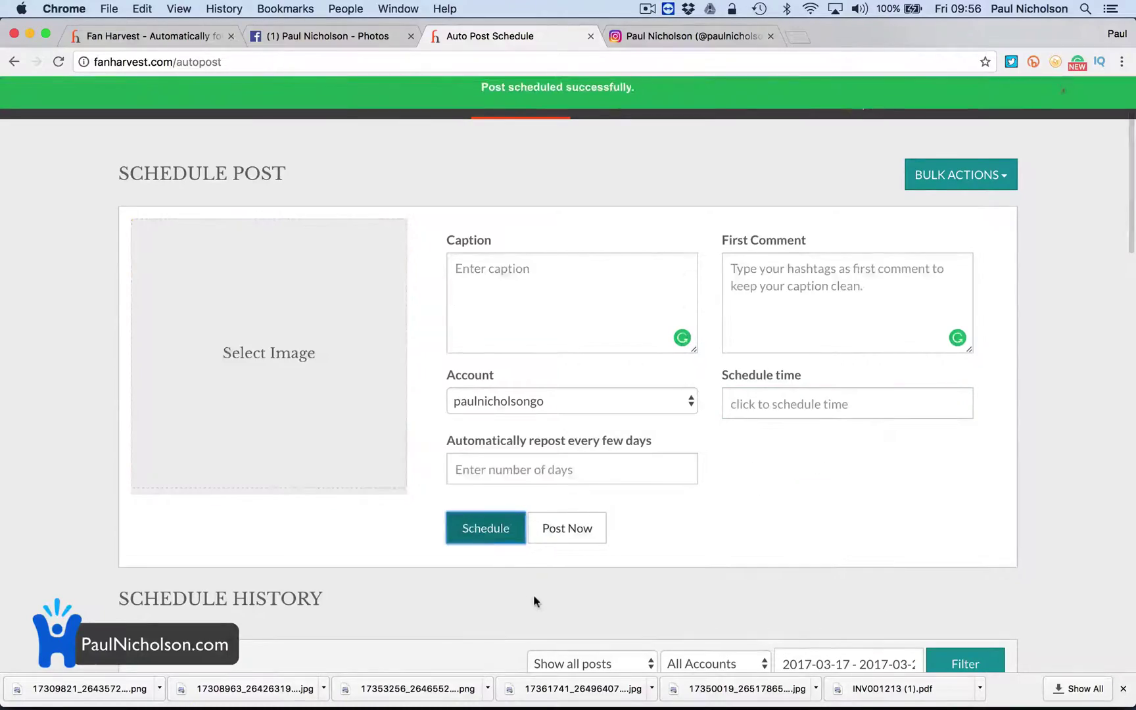
# Step: Reload the scheduling page and check the banjo post's status and date in the schedule history
pyautogui.scroll(-9, 533, 595)
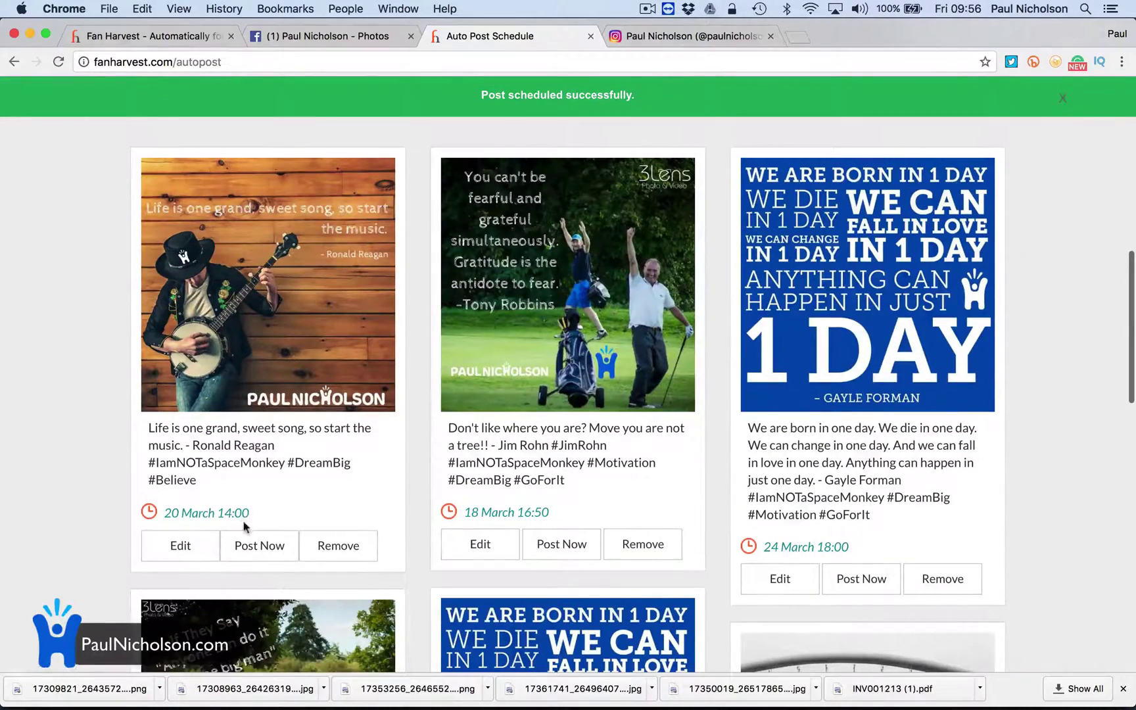
pyautogui.click(58, 62)
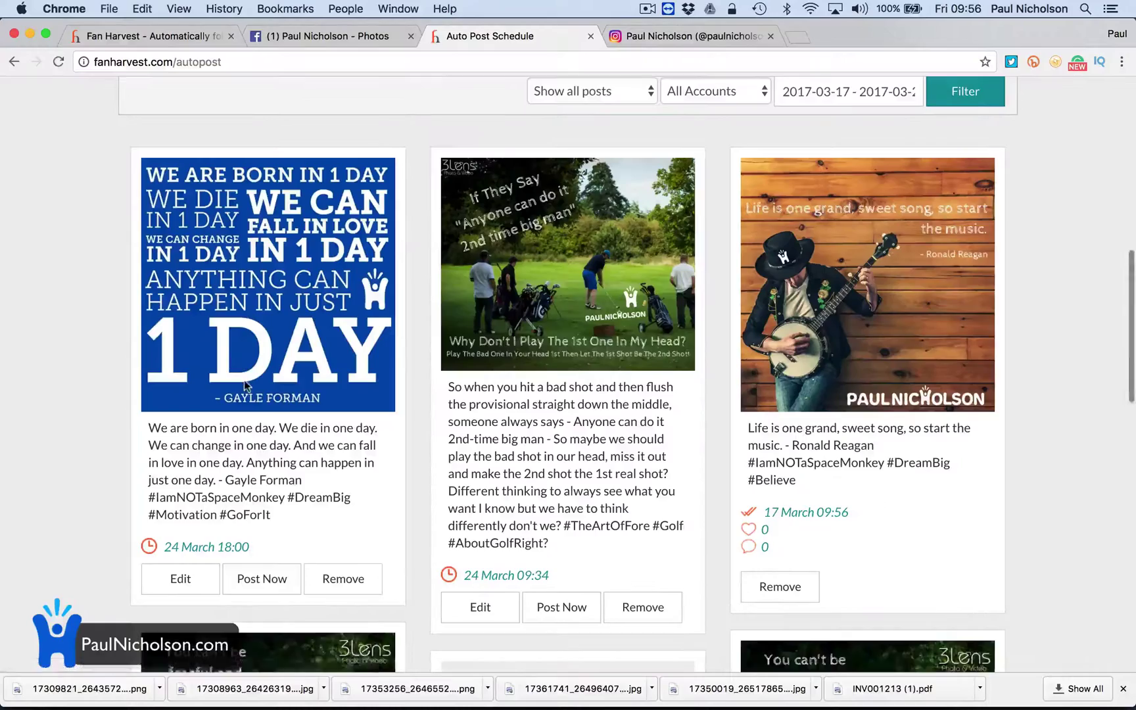
pyautogui.scroll(1, 584, 504)
pyautogui.scroll(-9, 789, 572)
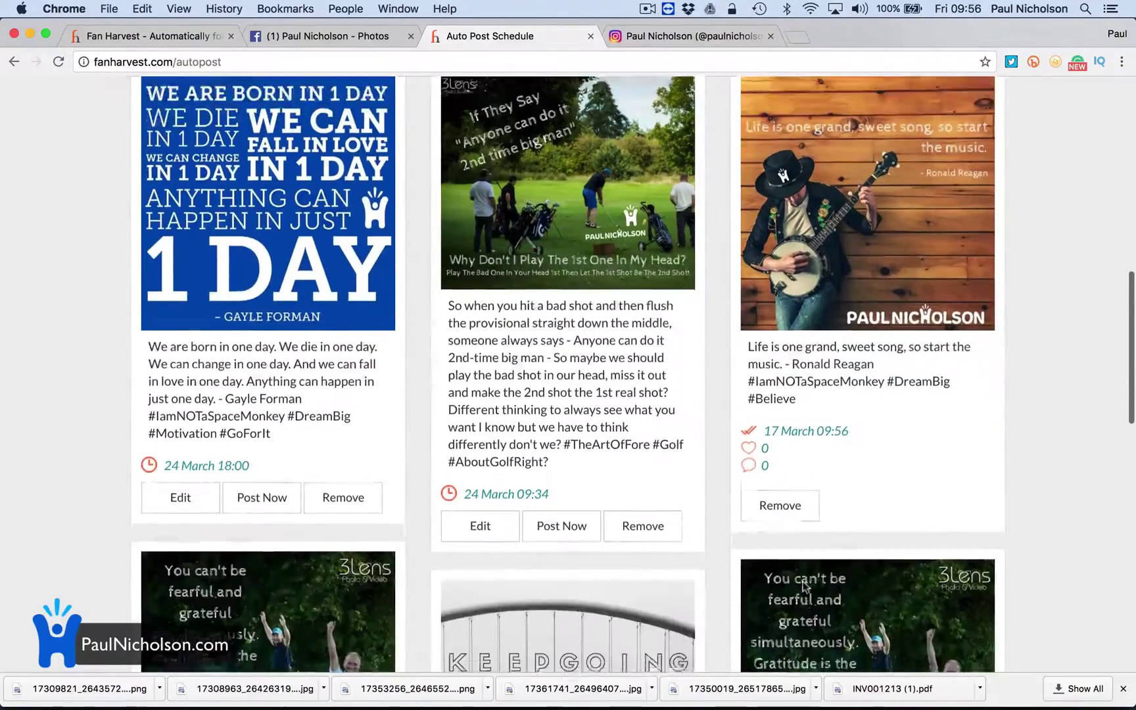
pyautogui.scroll(9, 803, 585)
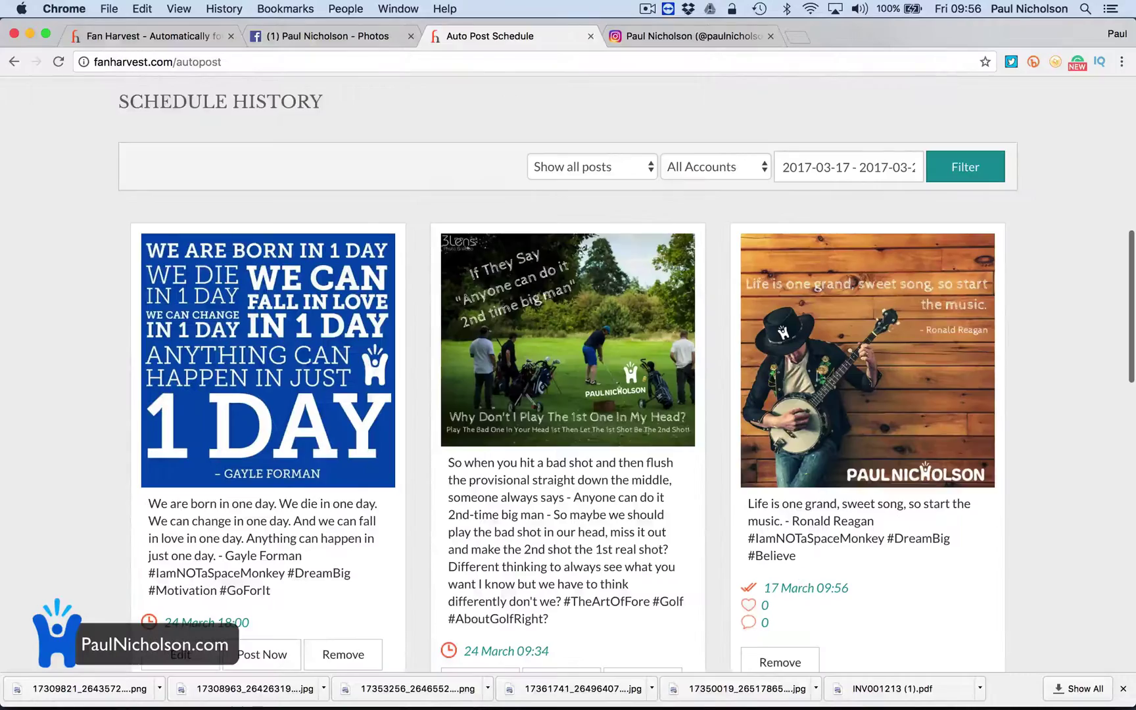
# Step: Try to extend the schedule history's date filter to 1 April 2017, then look through the posts and the post display options
pyautogui.click(891, 160)
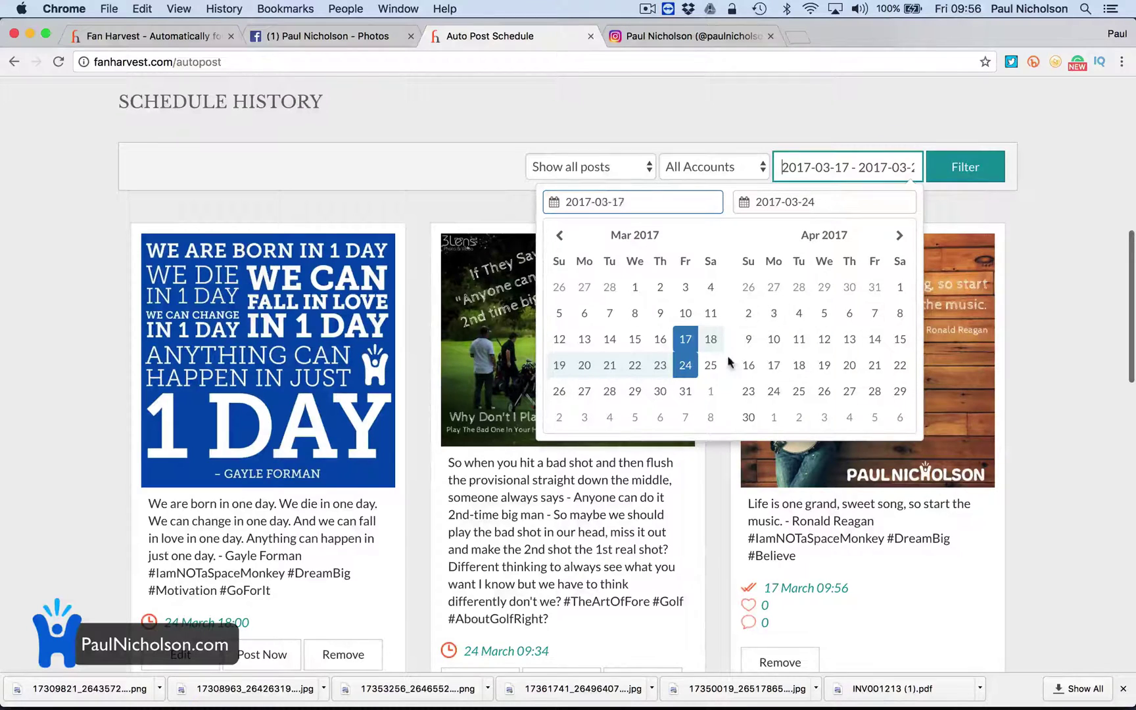
pyautogui.click(712, 392)
pyautogui.click(900, 287)
pyautogui.click(957, 180)
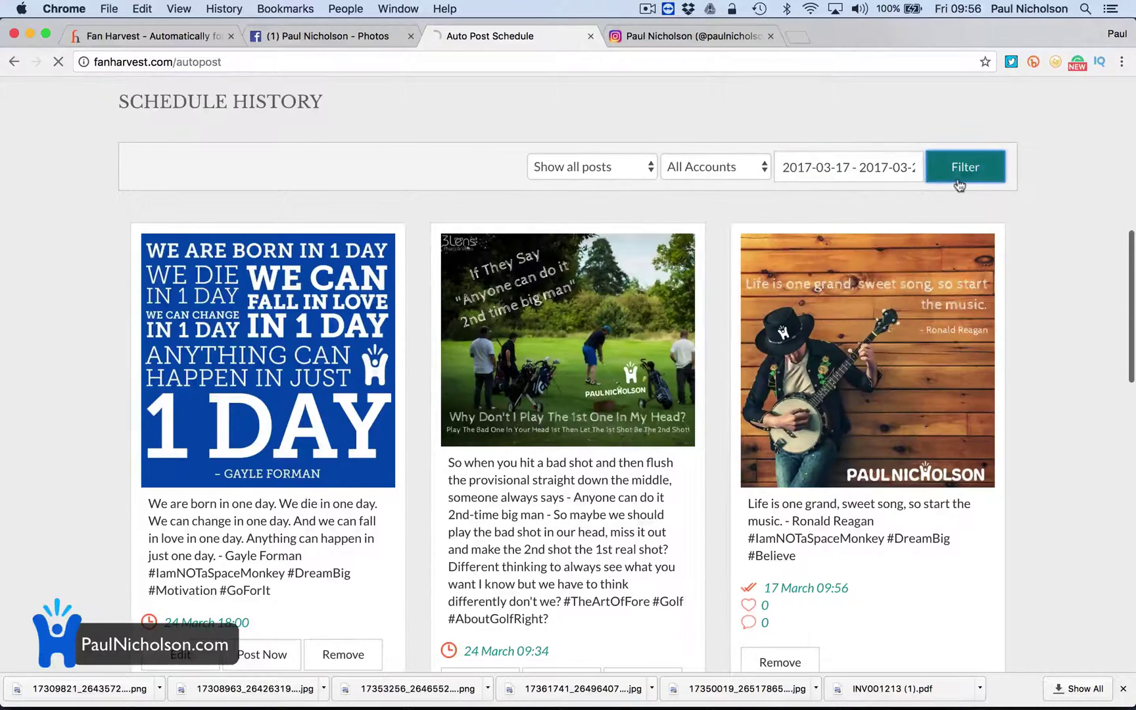
pyautogui.scroll(-12, 944, 198)
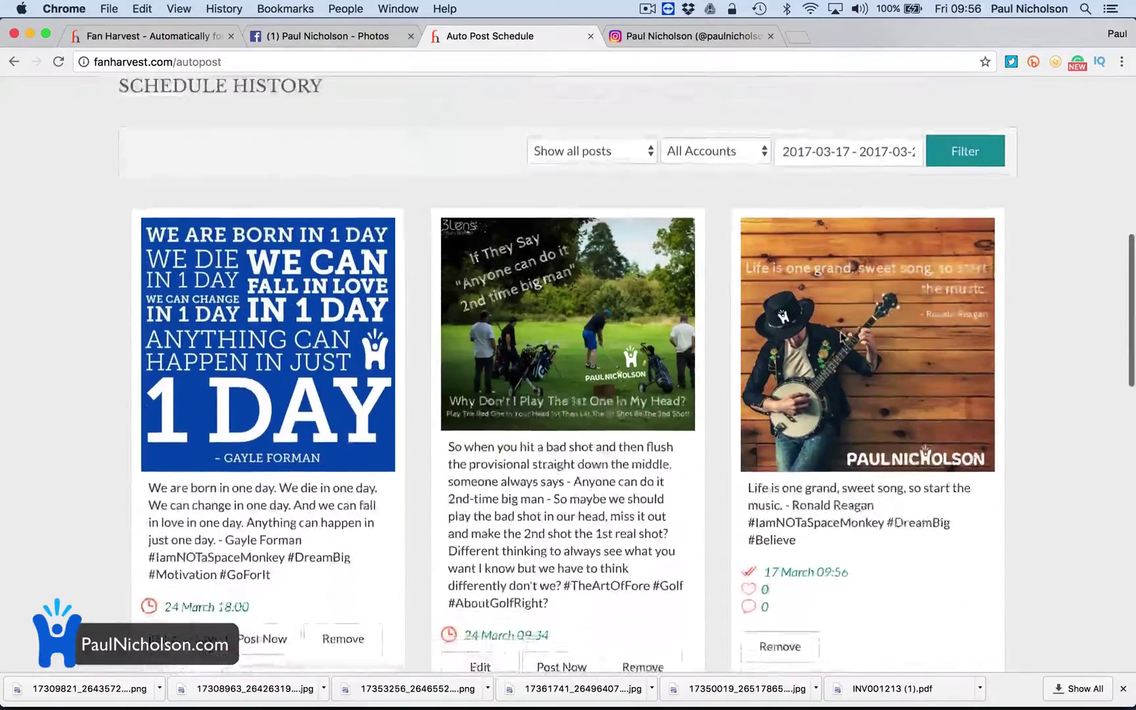
pyautogui.scroll(-10, 847, 378)
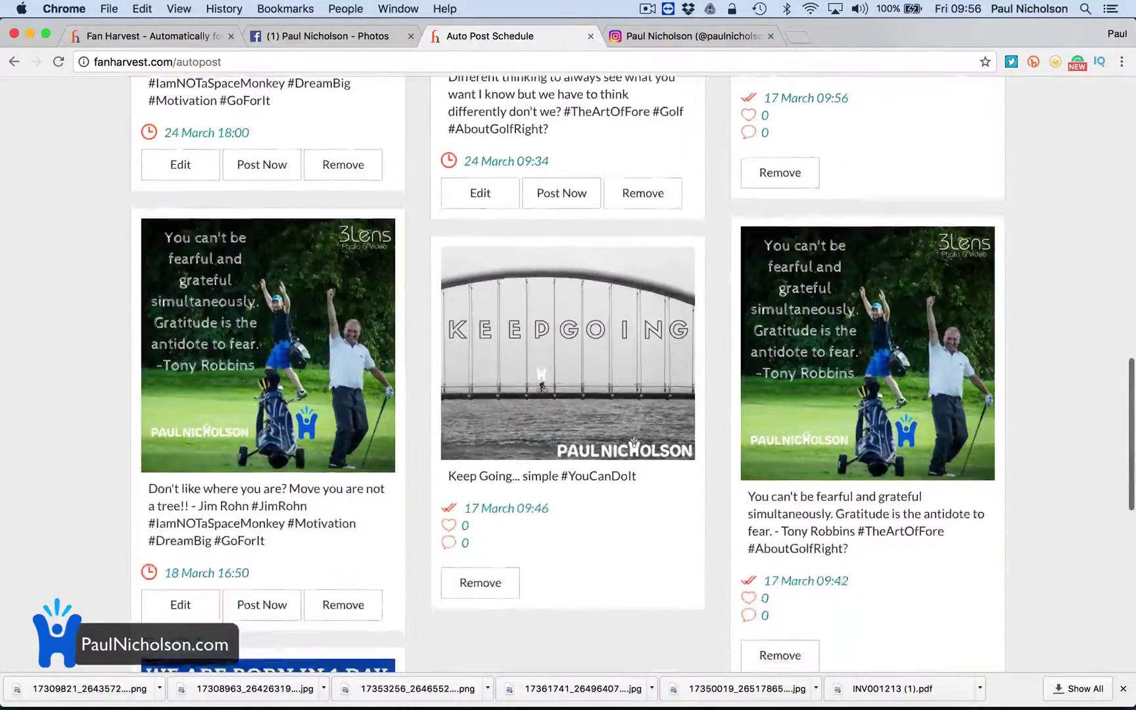
pyautogui.scroll(15, 846, 383)
pyautogui.scroll(-5, 847, 384)
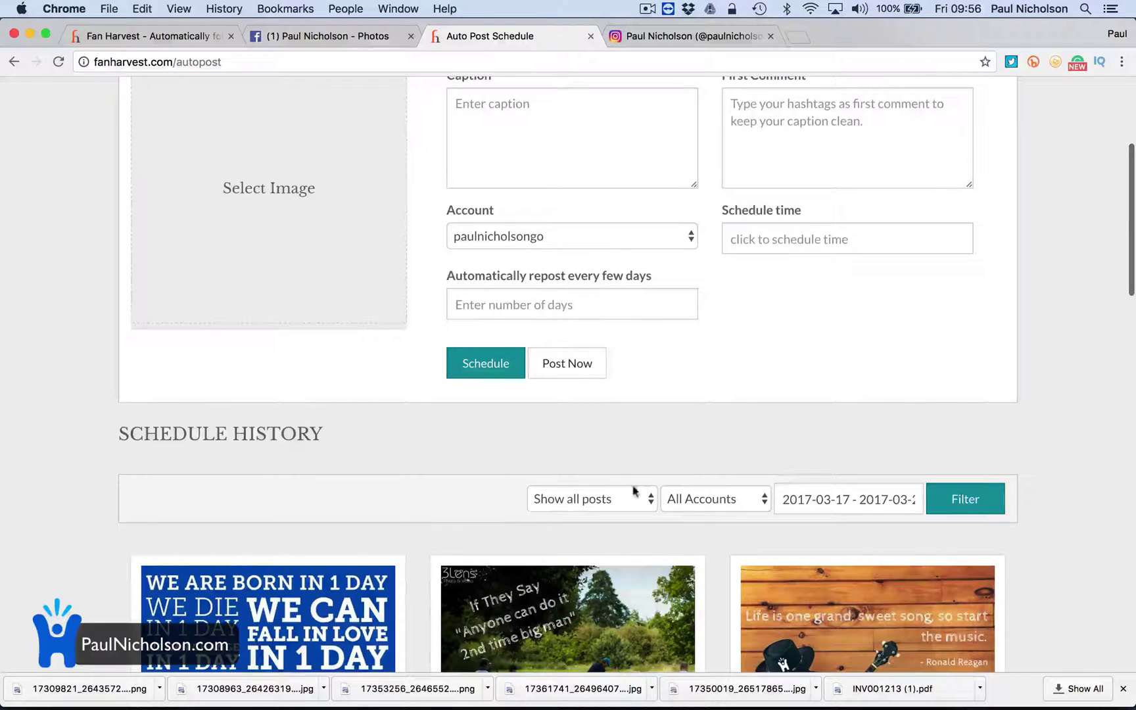
pyautogui.click(612, 503)
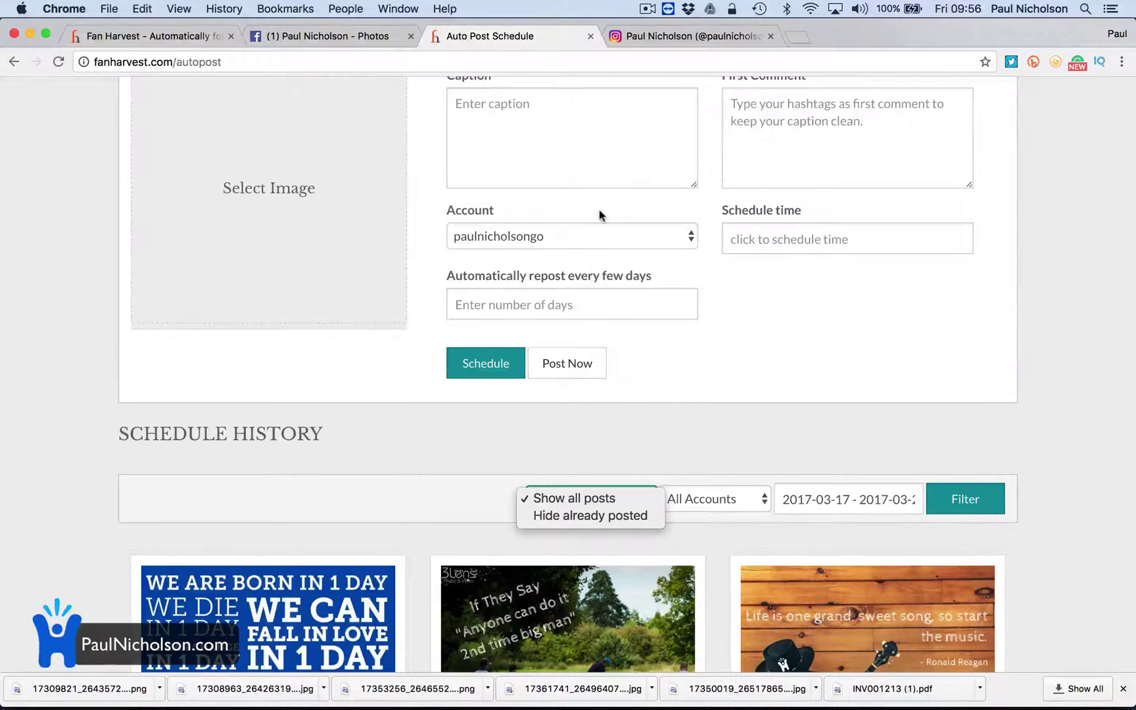
pyautogui.click(329, 467)
# Step: Open the Promotions page and look over the promotion list and recent activity
pyautogui.scroll(8, 328, 467)
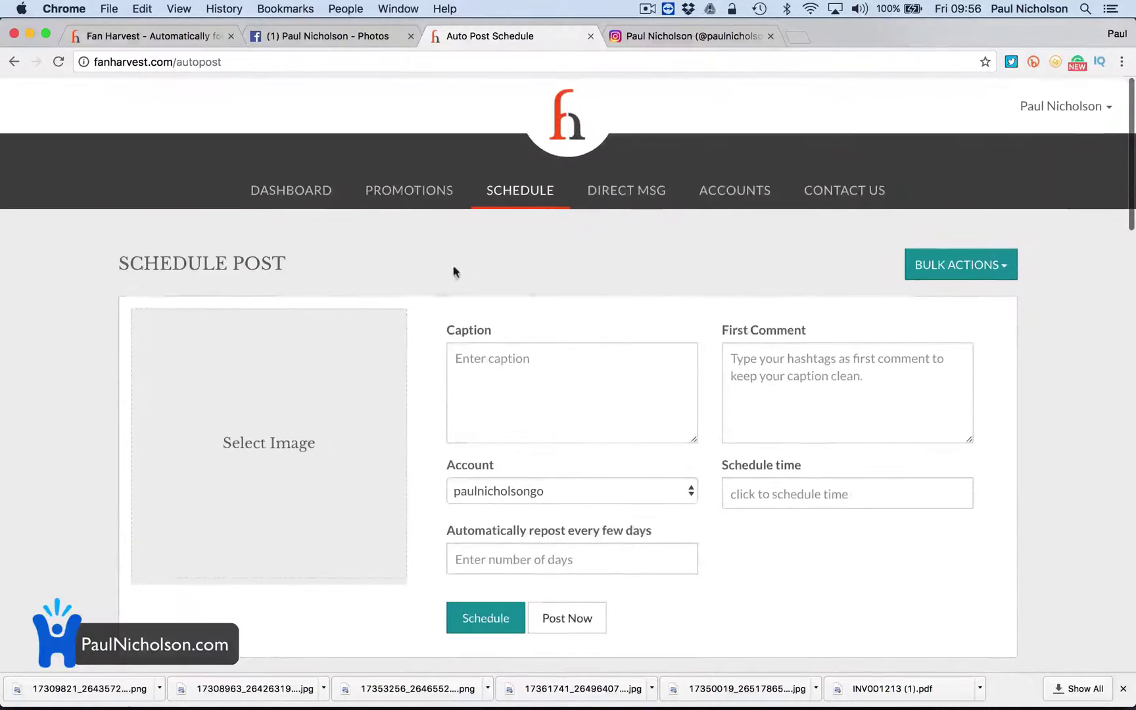
pyautogui.click(400, 201)
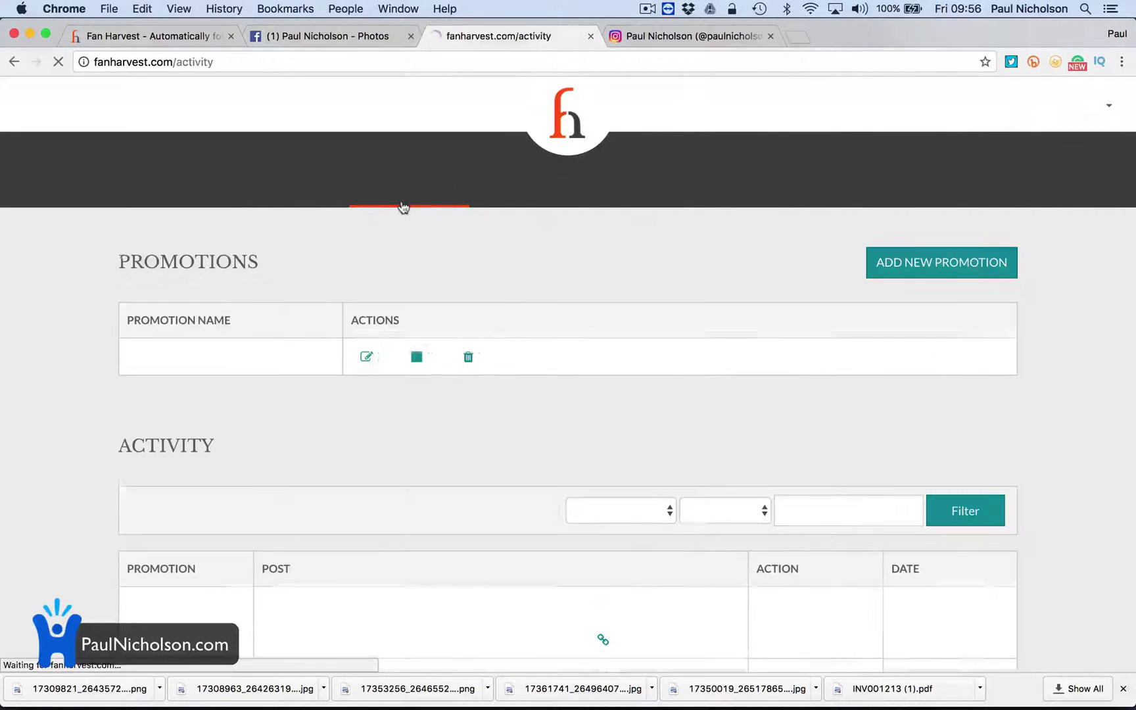
pyautogui.scroll(-5, 514, 322)
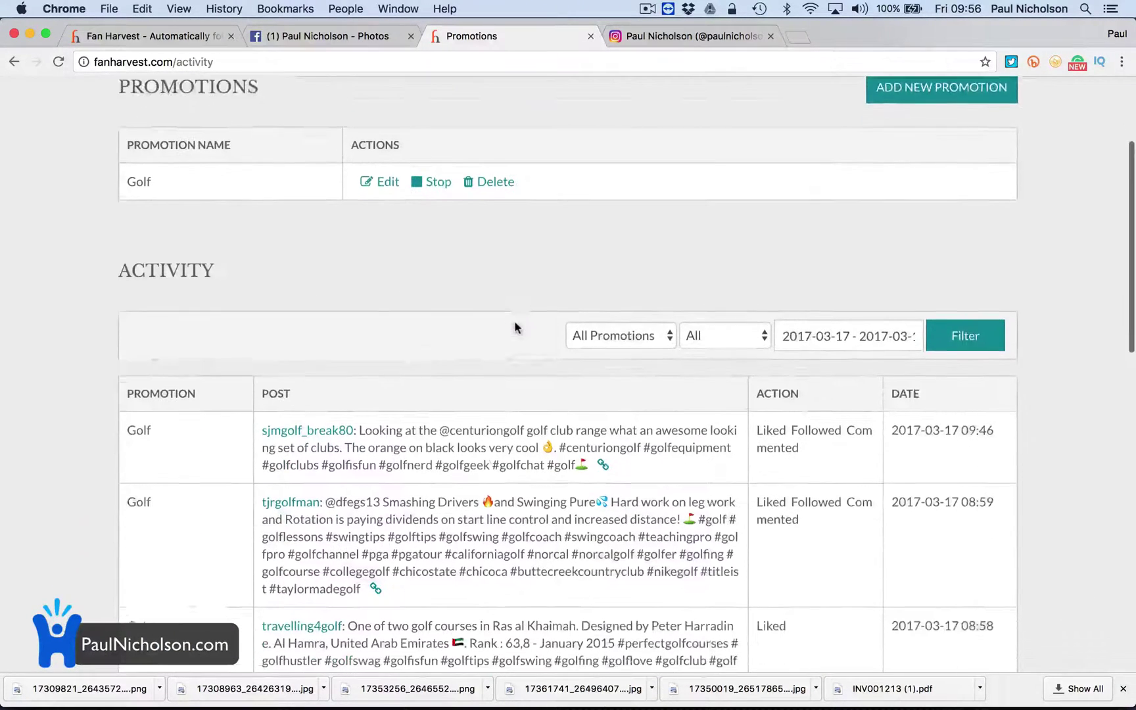
# Step: Open the Golf promotion for editing and look through its hashtags, post criteria, action speeds and comments
pyautogui.scroll(4, 514, 322)
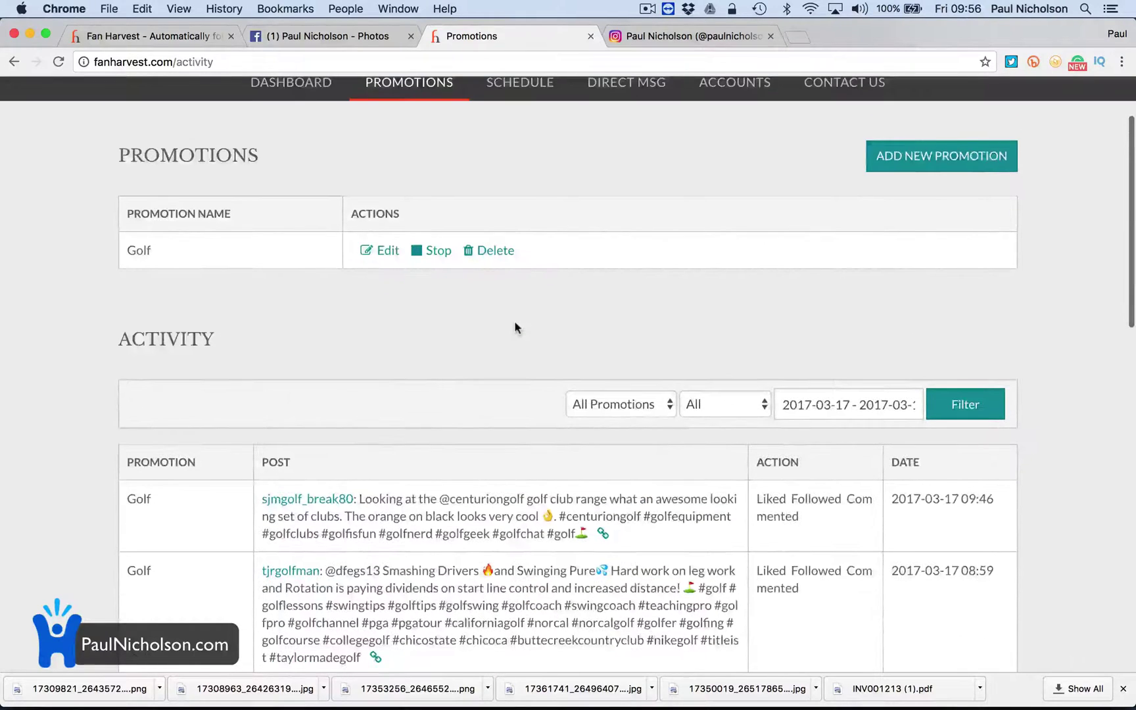
pyautogui.click(386, 252)
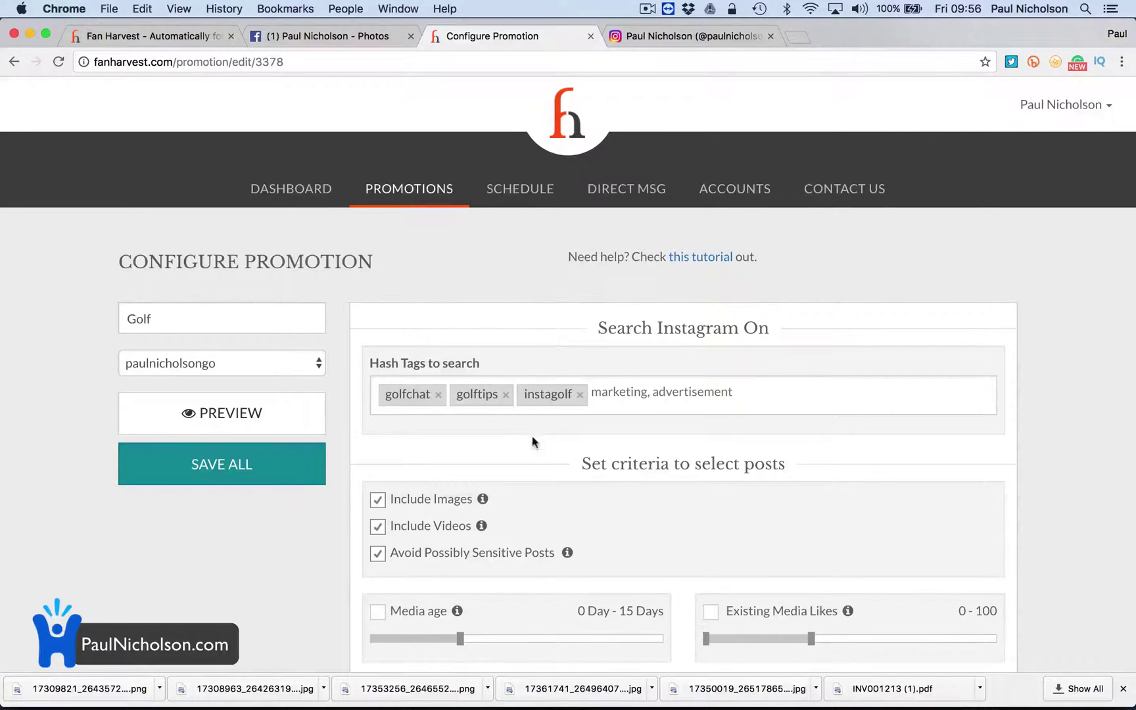
pyautogui.scroll(-5, 540, 457)
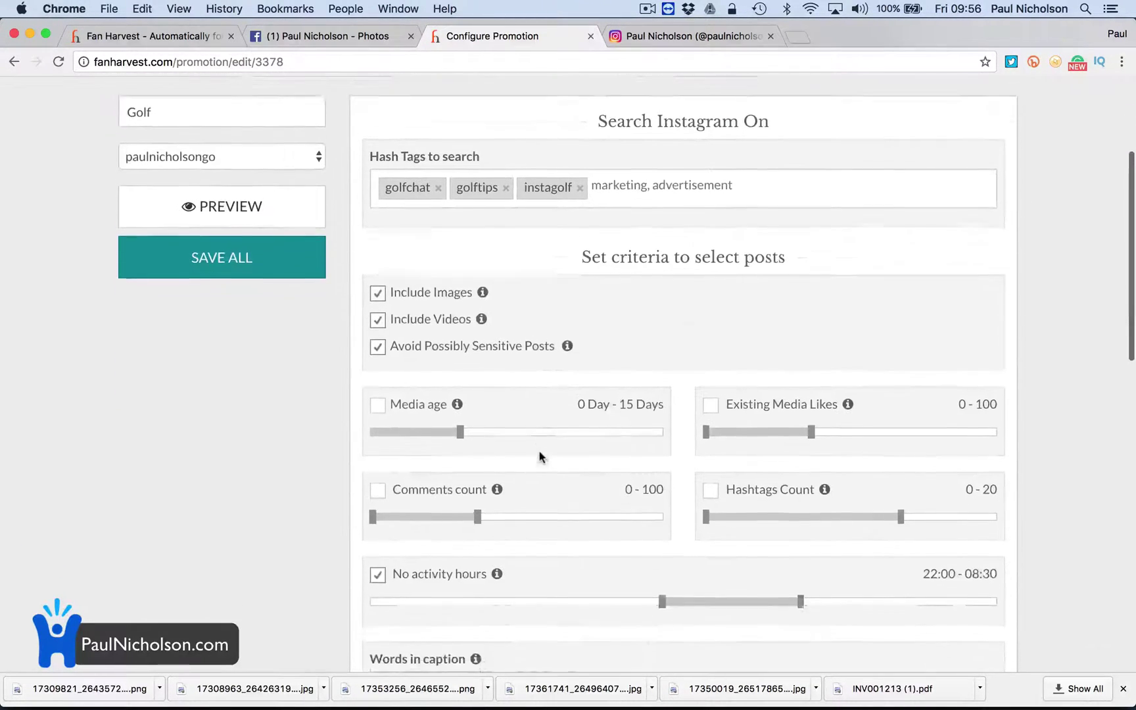
pyautogui.scroll(-15, 502, 289)
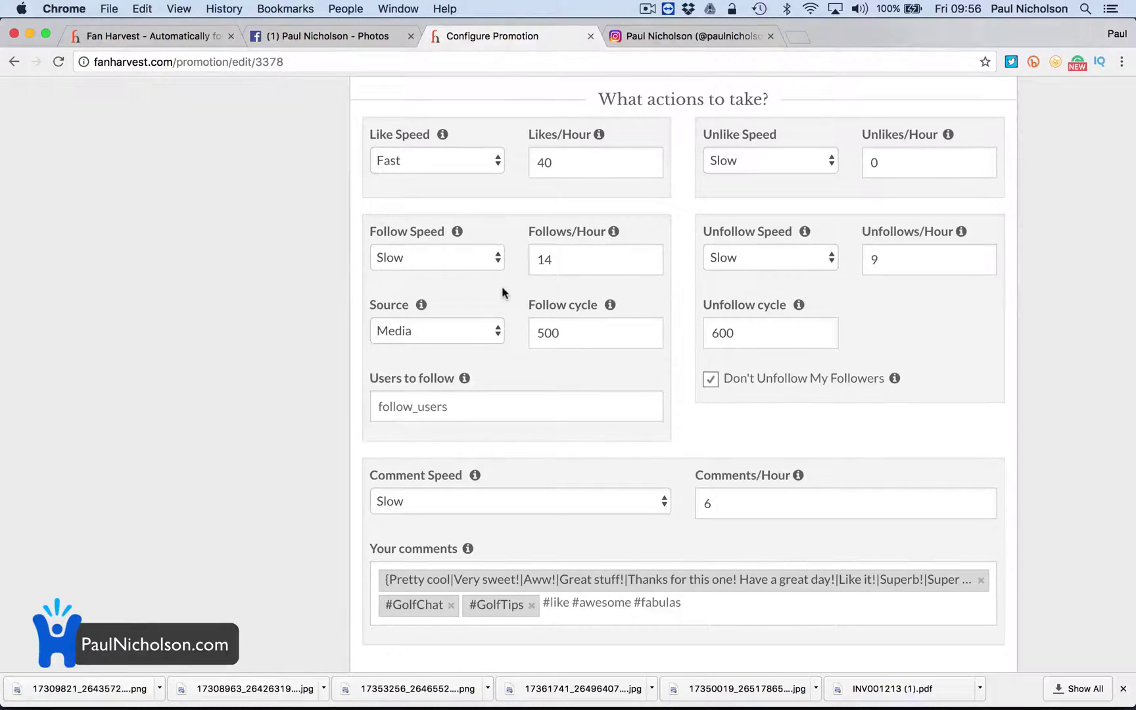
pyautogui.scroll(-4, 503, 292)
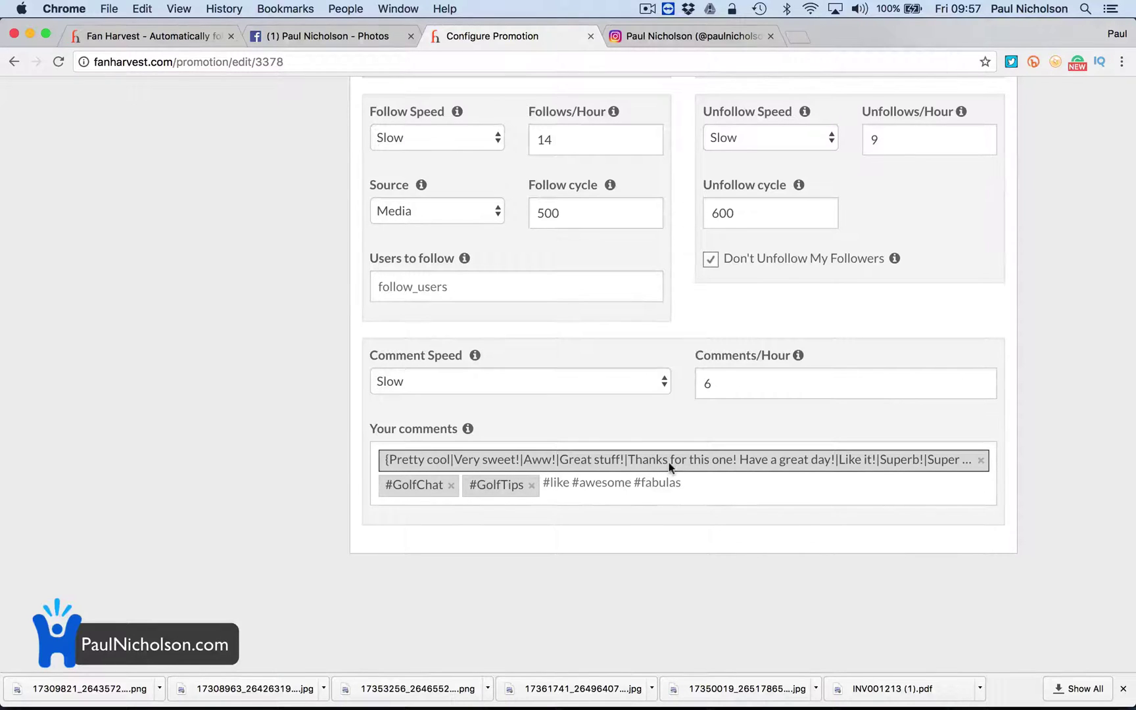
pyautogui.scroll(10, 683, 513)
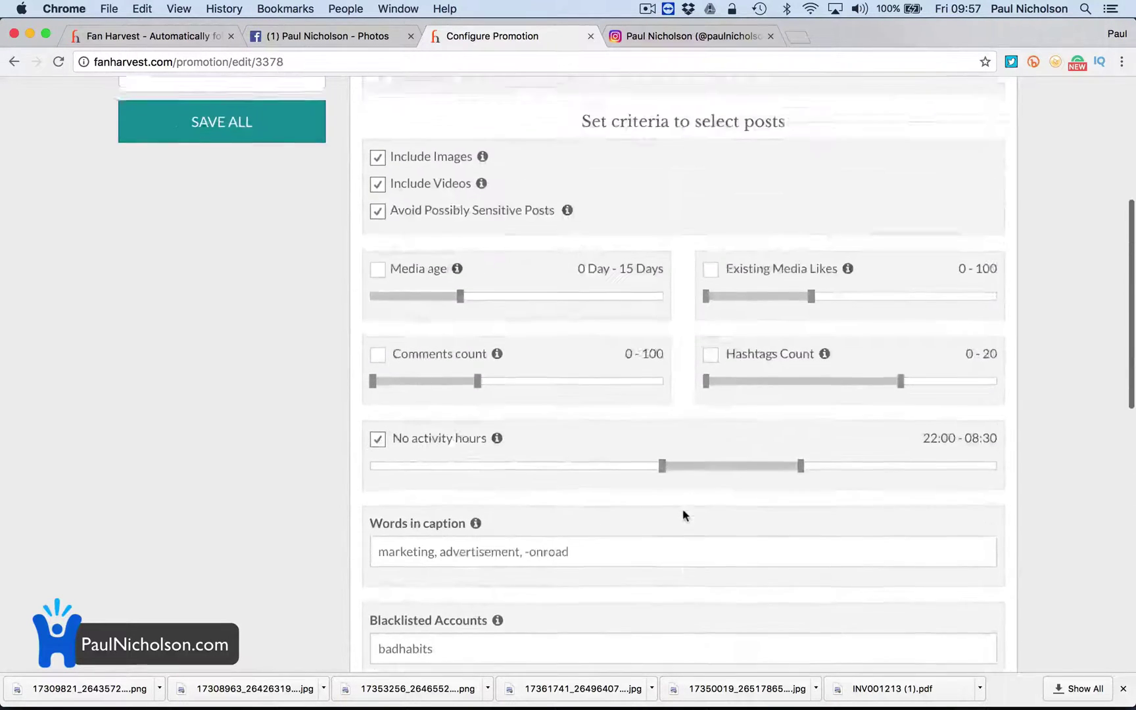
pyautogui.scroll(-10, 600, 349)
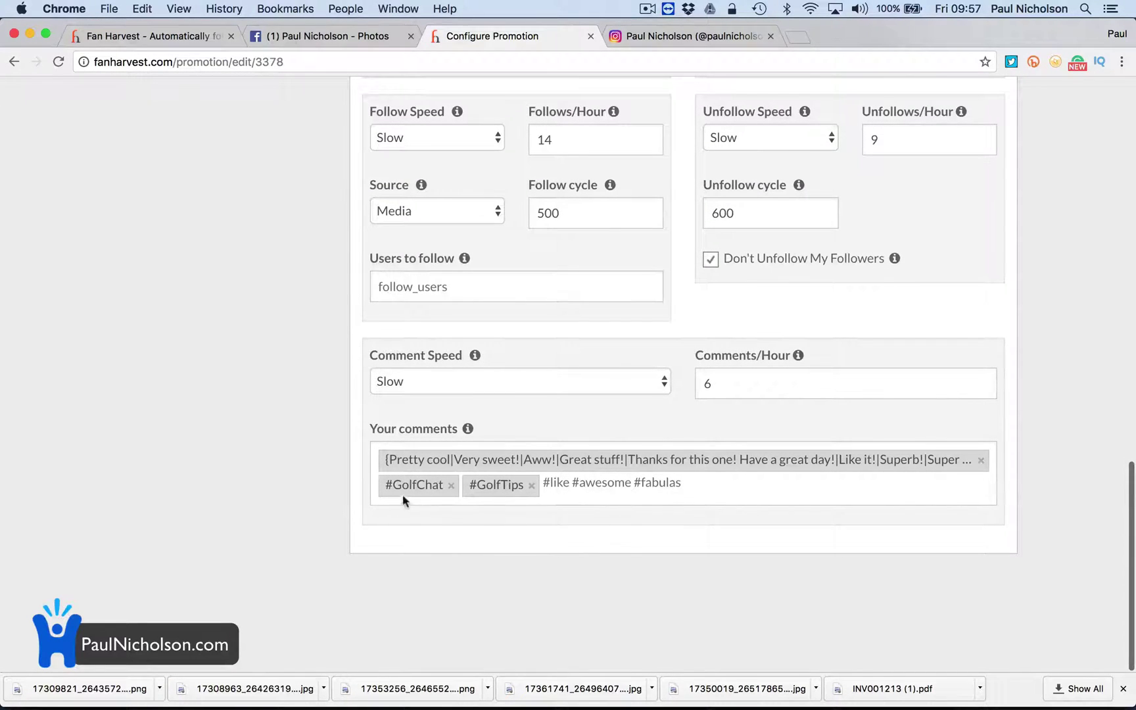
# Step: Review the Golf promotion's post selection criteria, including no activity hours, caption words and blacklisted accounts
pyautogui.scroll(5, 526, 470)
pyautogui.scroll(5, 526, 470)
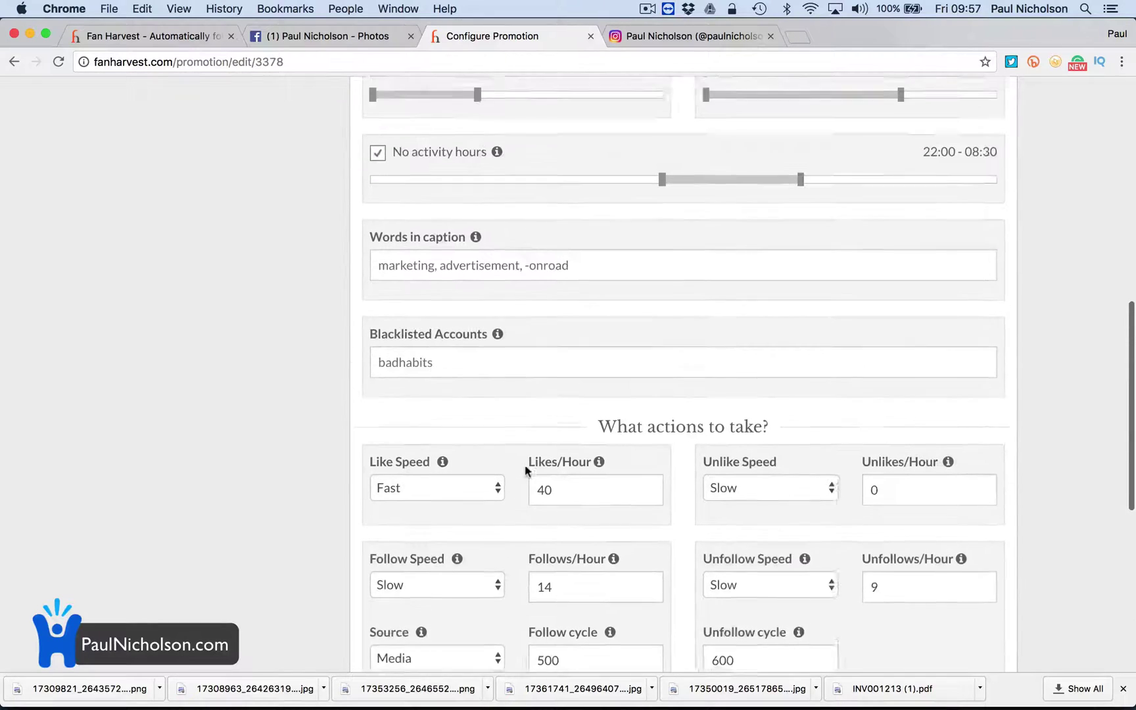
pyautogui.scroll(1, 526, 471)
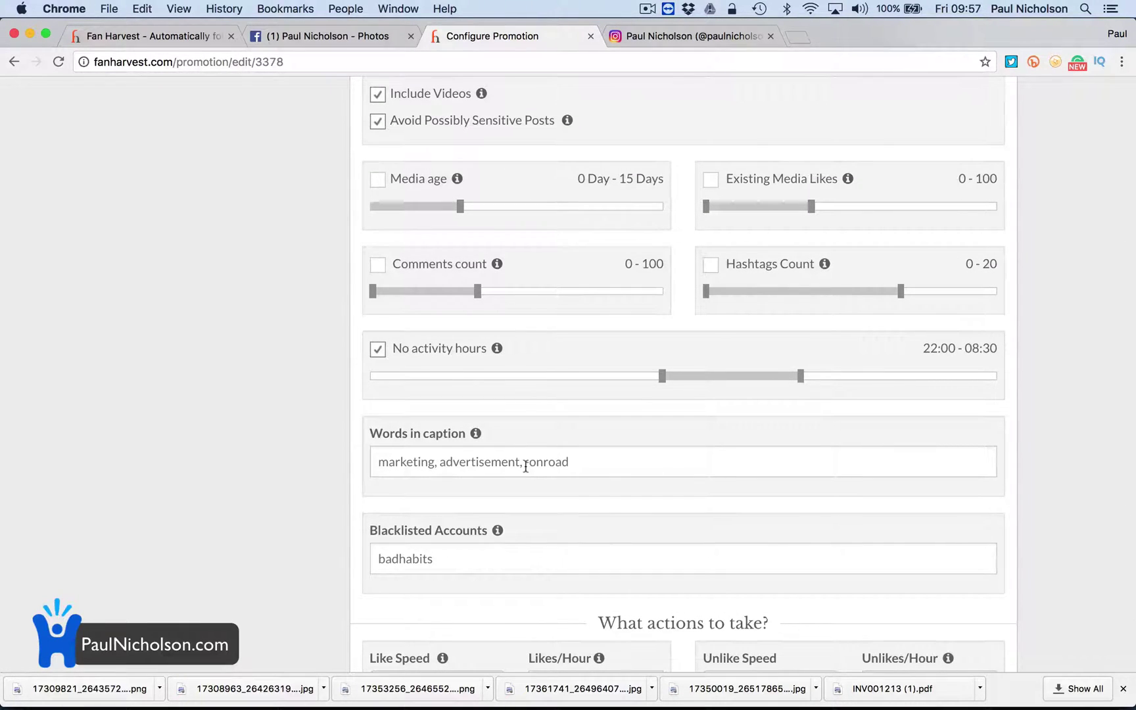
pyautogui.scroll(4, 526, 467)
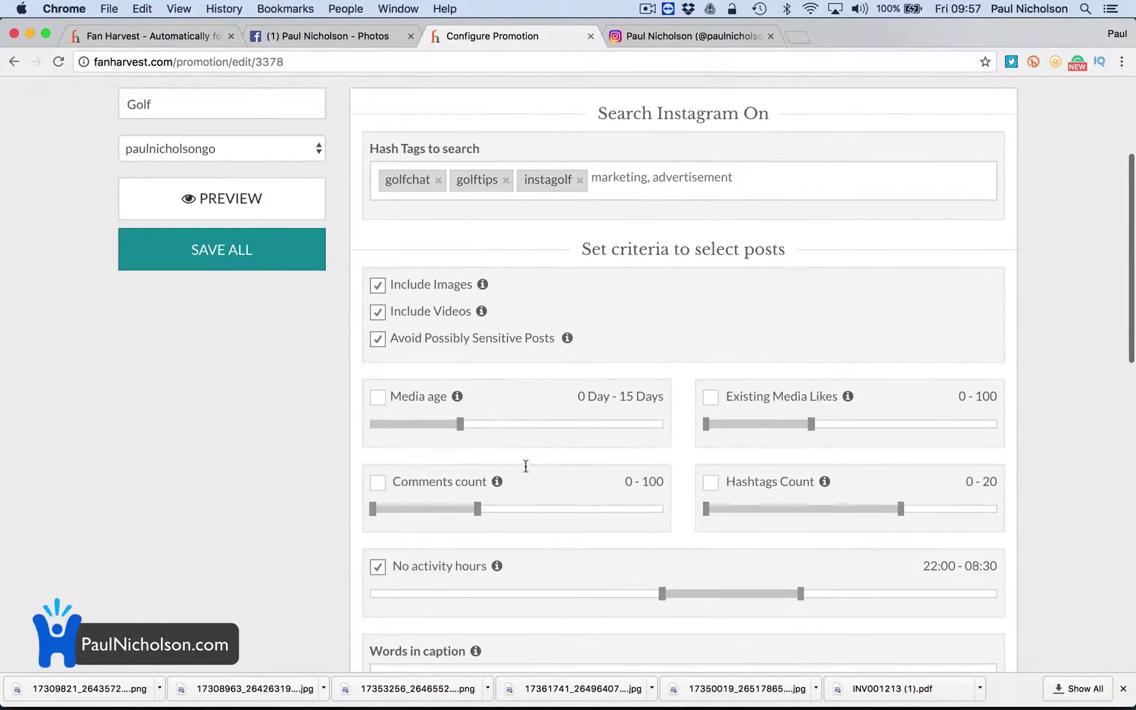
pyautogui.scroll(-2, 515, 485)
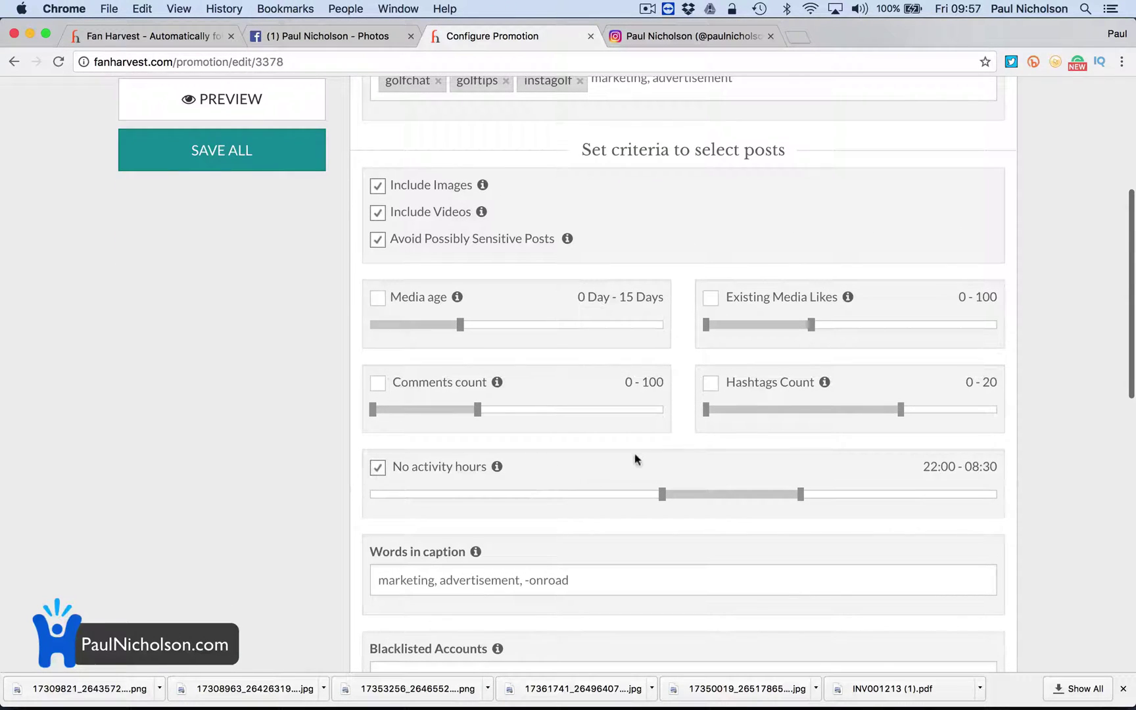
pyautogui.scroll(-3, 633, 412)
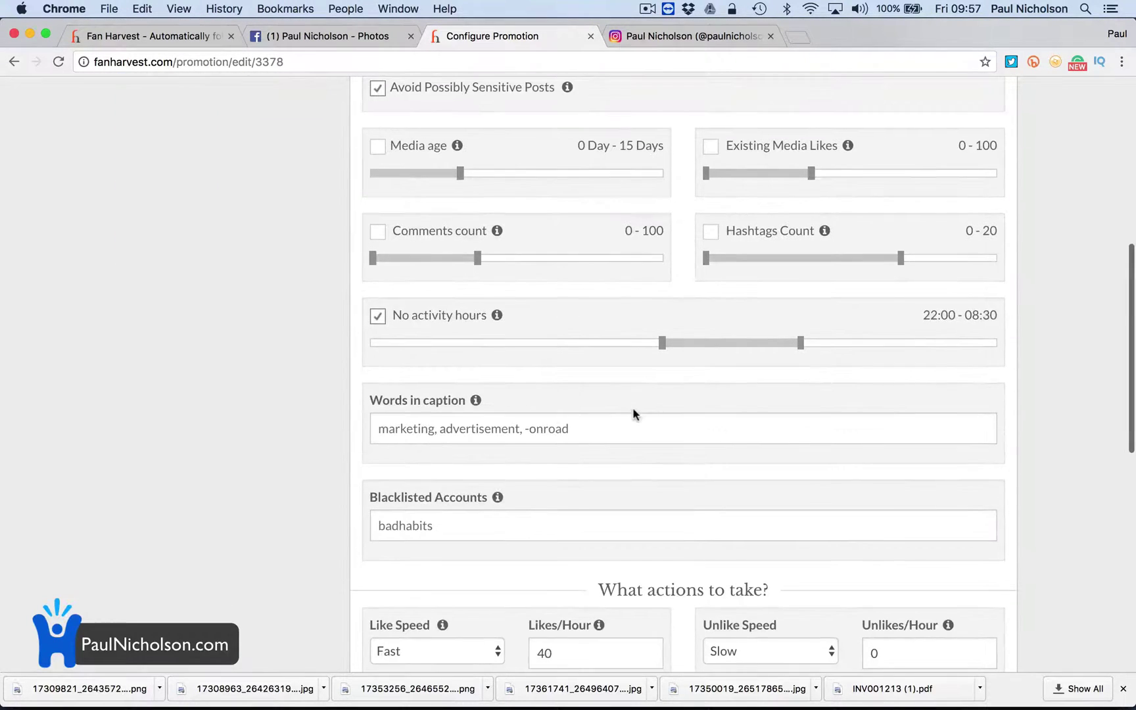
# Step: Examine the Golf promotion's like, follow, unfollow and comment rates, comparing them with its search hashtags
pyautogui.scroll(-9, 634, 413)
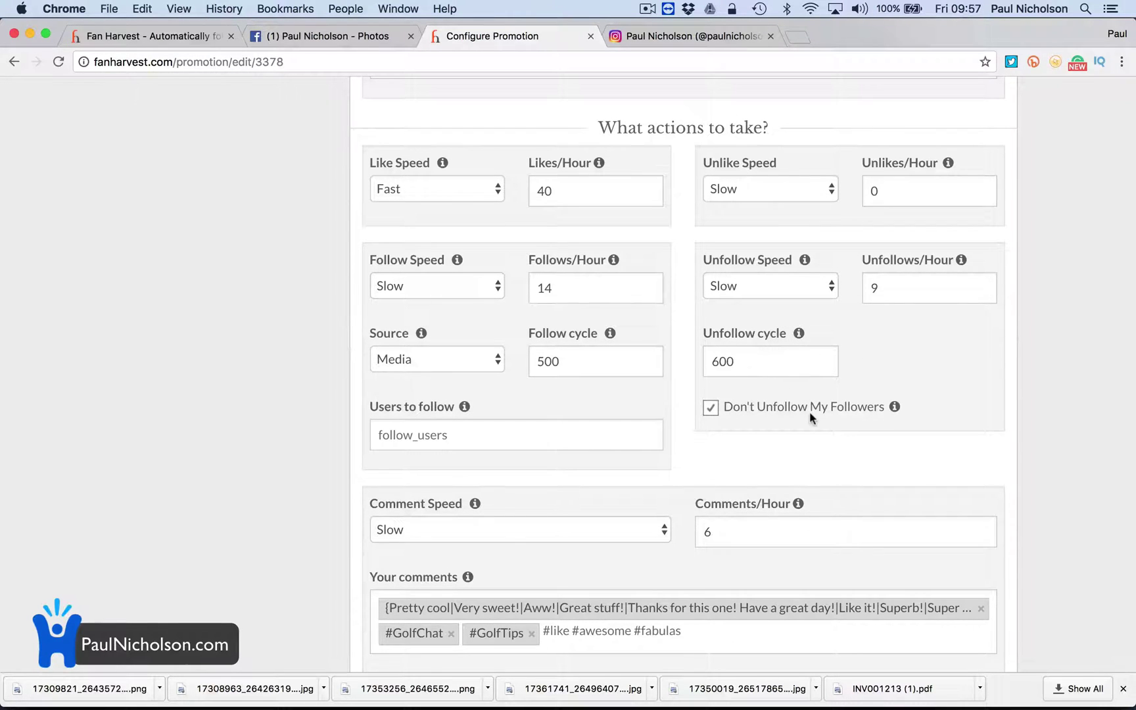
pyautogui.scroll(-1, 800, 415)
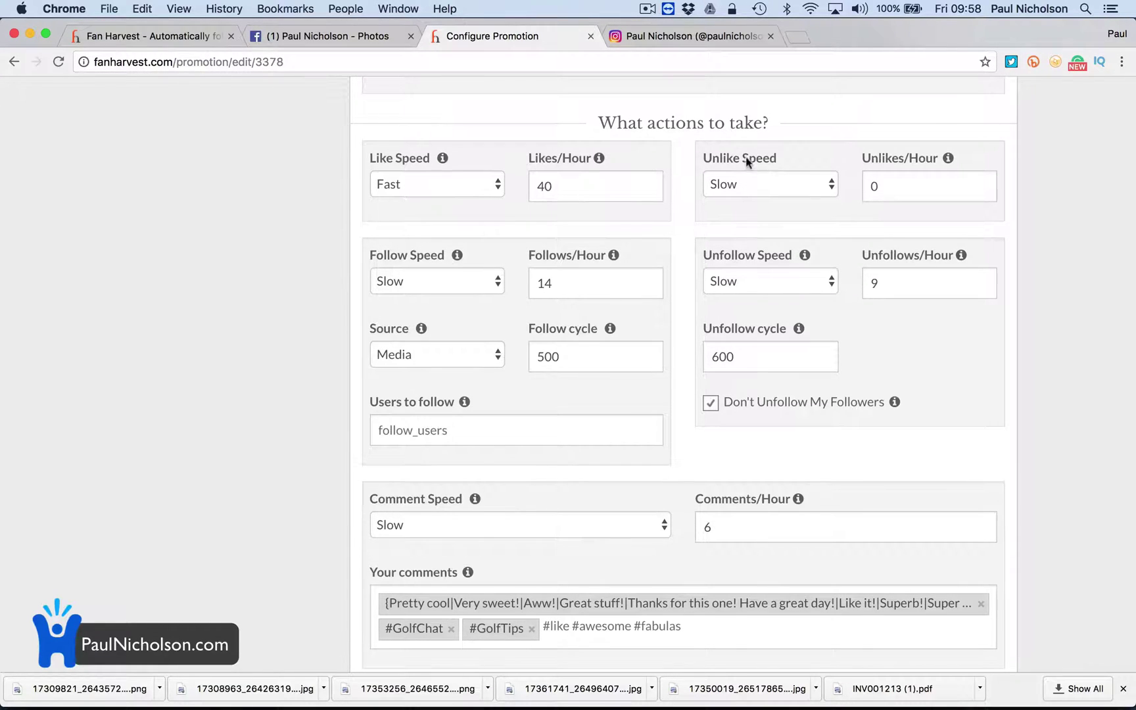
pyautogui.moveTo(949, 159)
pyautogui.scroll(15, 562, 289)
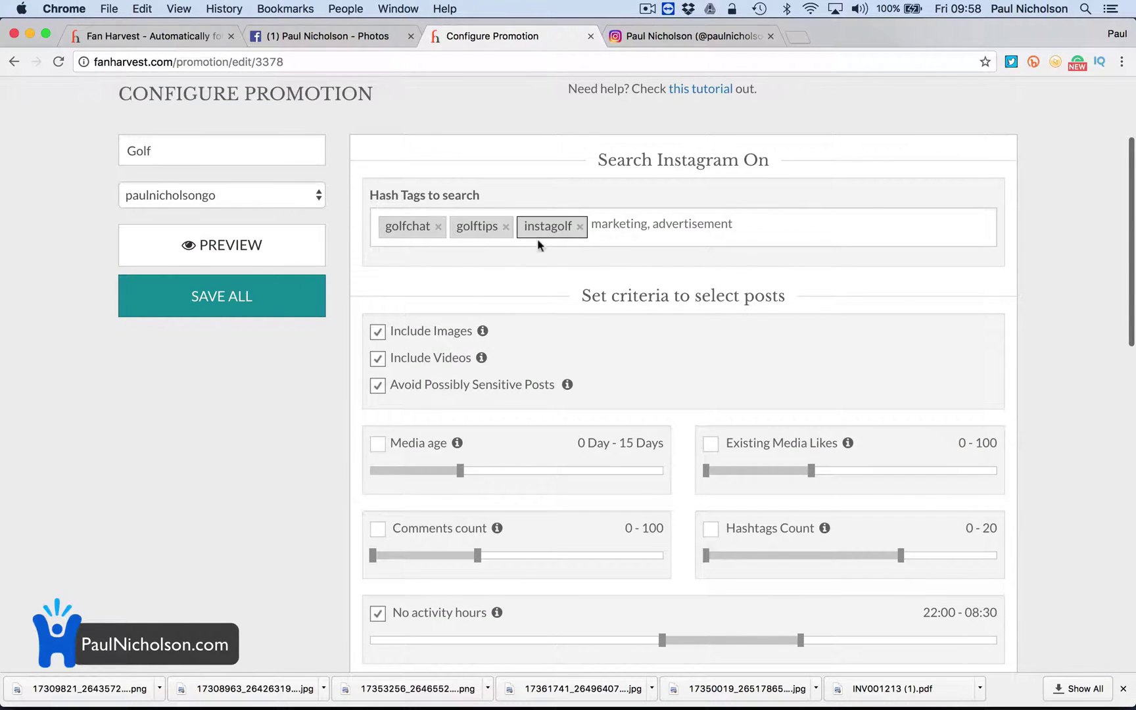
pyautogui.scroll(-15, 535, 286)
pyautogui.scroll(2, 535, 286)
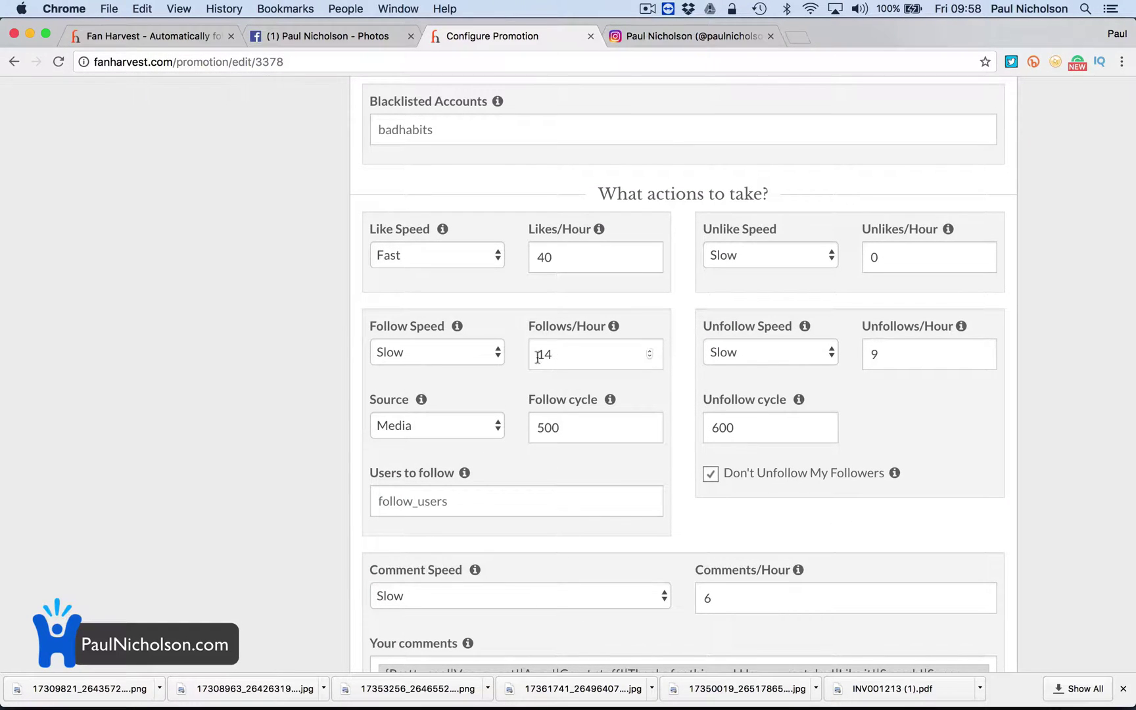
pyautogui.scroll(15, 573, 358)
# Step: Return to the Promotions page and read through the Golf promotion's activity list, checking the actions taken on each post
pyautogui.click(392, 197)
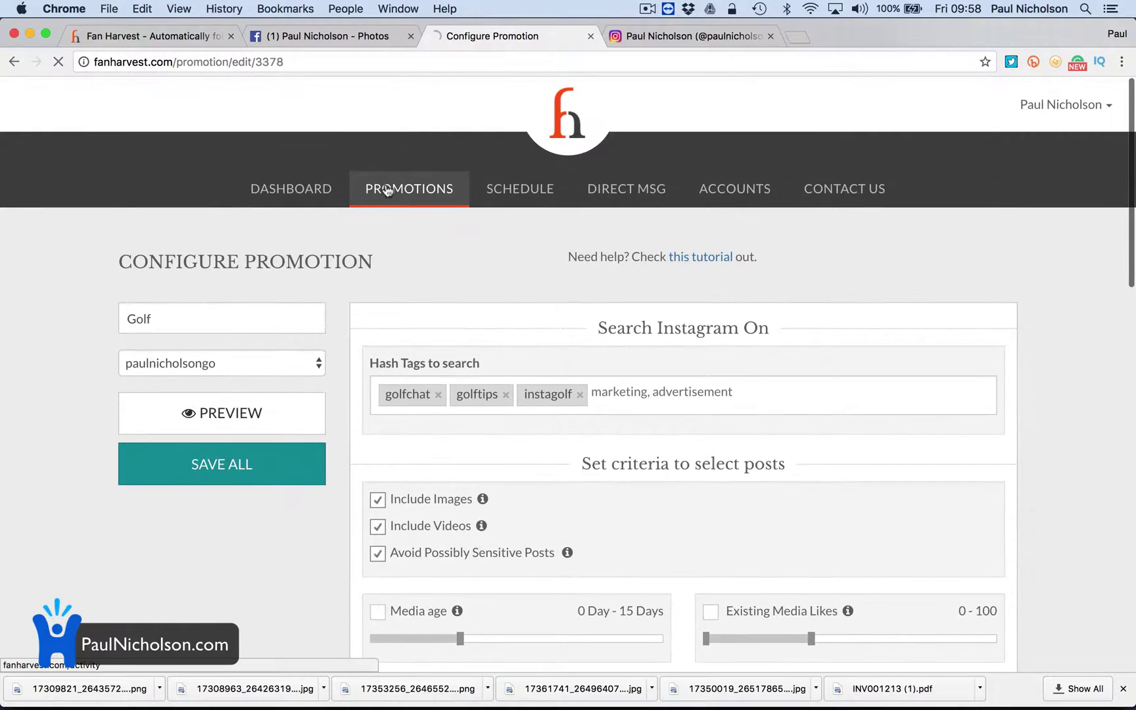
pyautogui.click(335, 190)
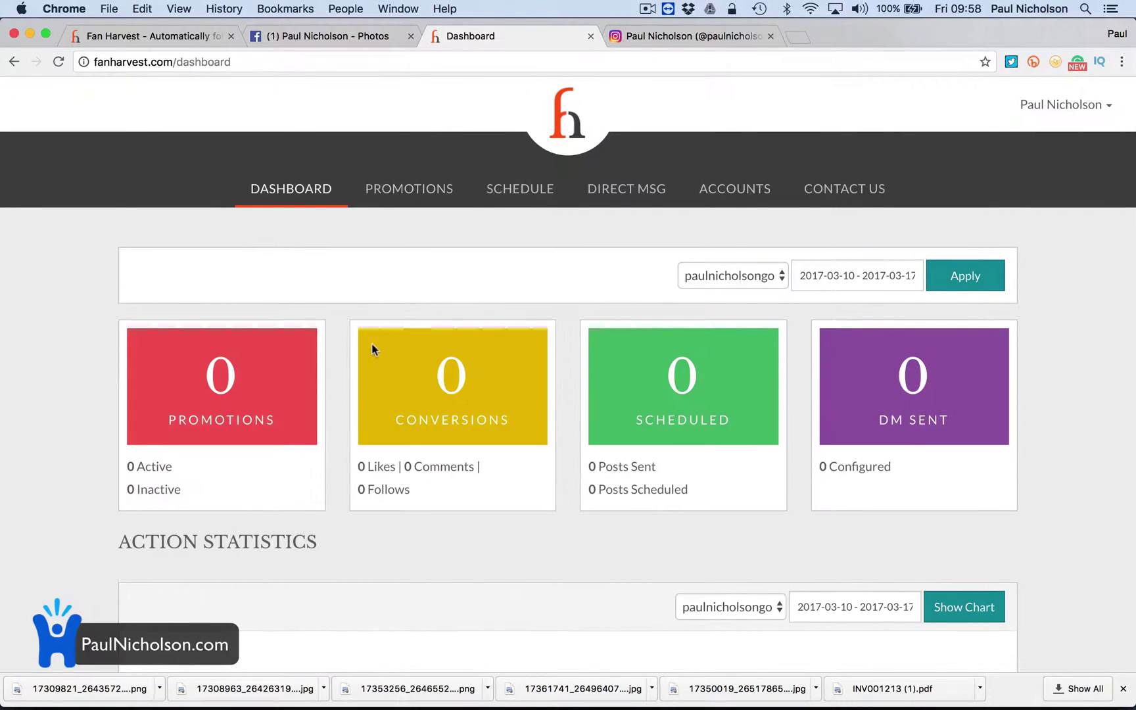
pyautogui.click(384, 192)
pyautogui.scroll(-5, 417, 369)
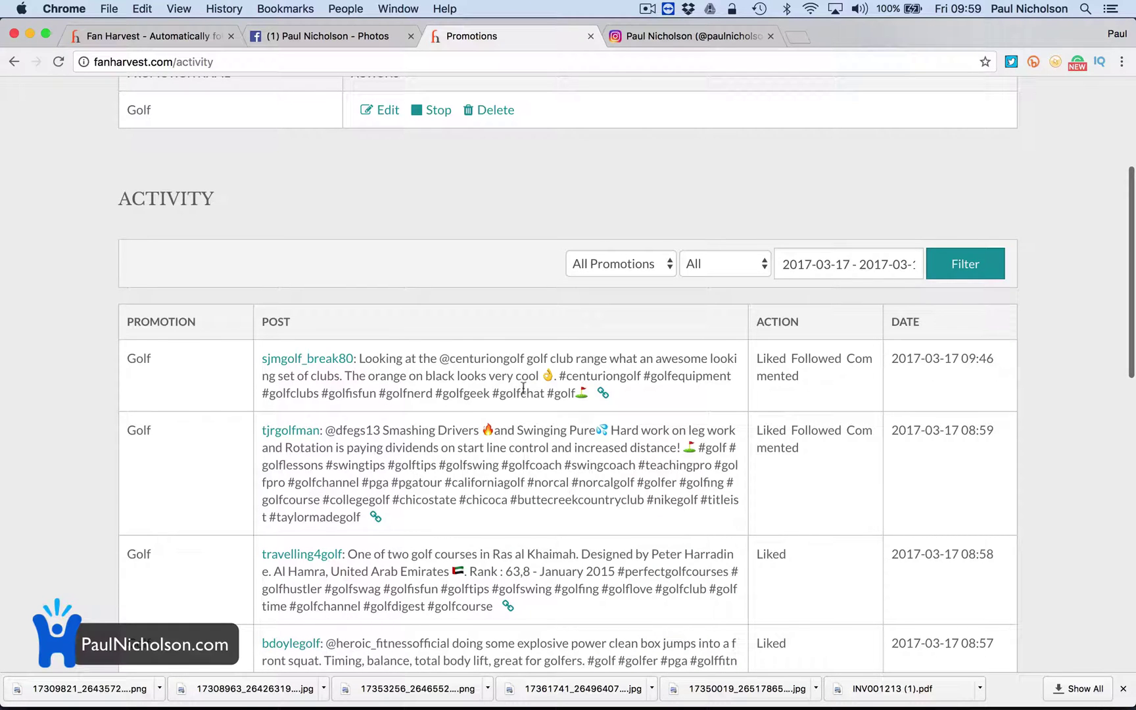
pyautogui.scroll(-2, 803, 395)
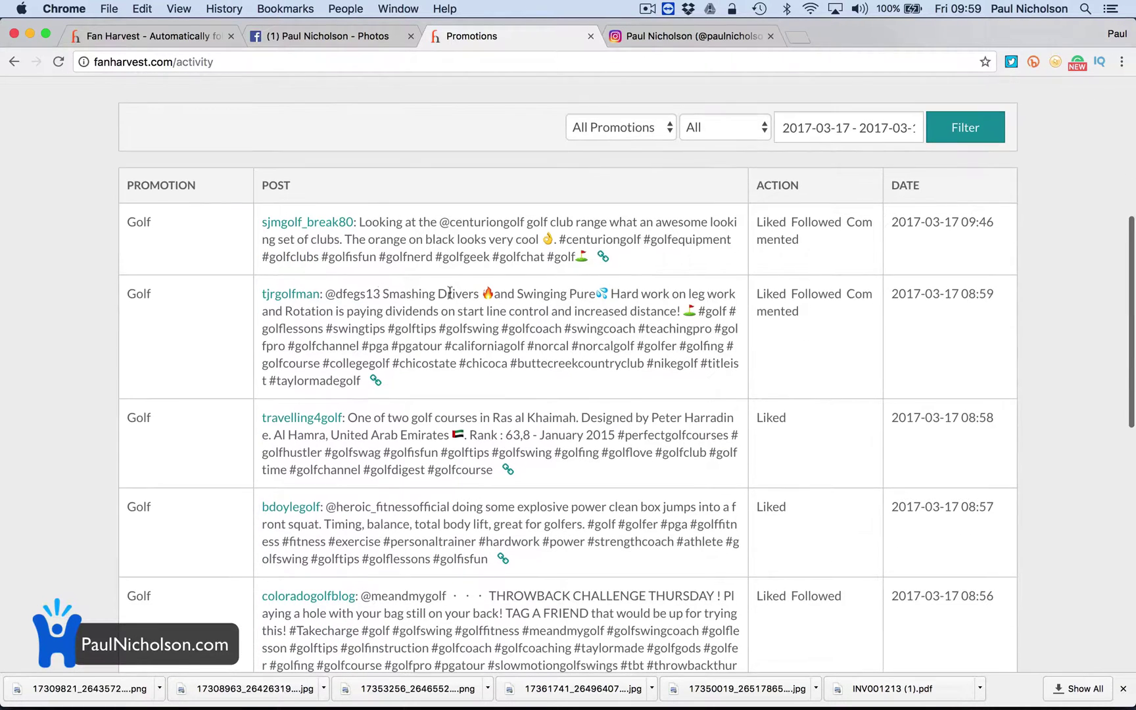
pyautogui.scroll(-2, 811, 331)
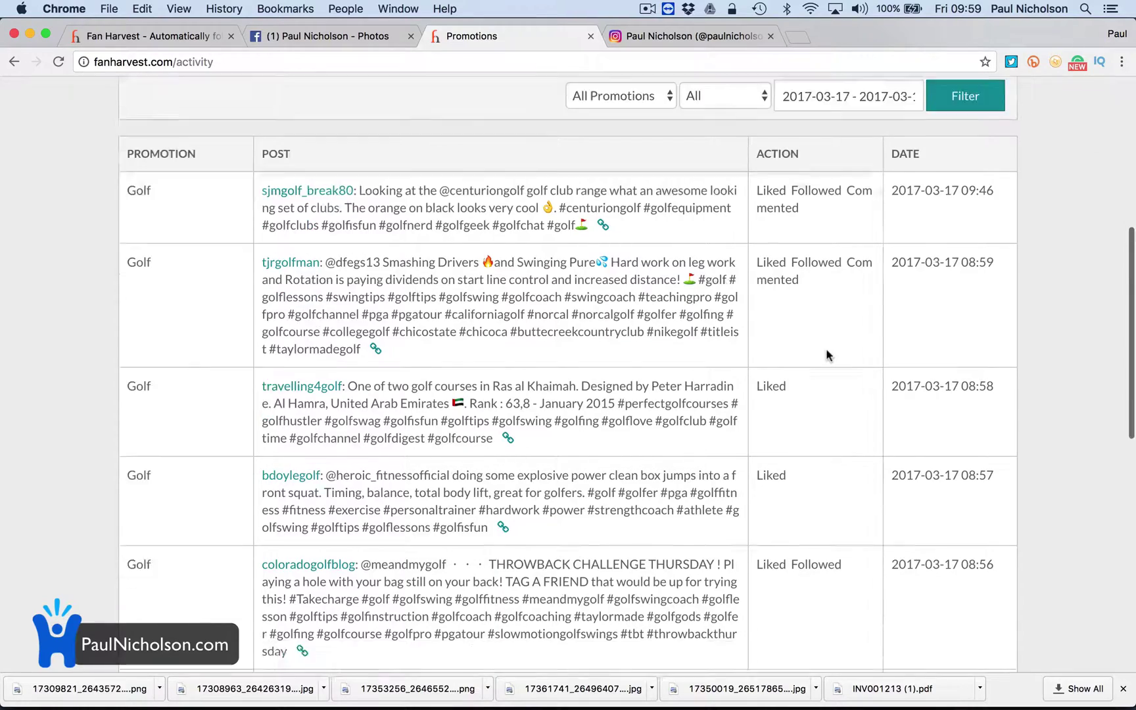
pyautogui.scroll(-2, 770, 399)
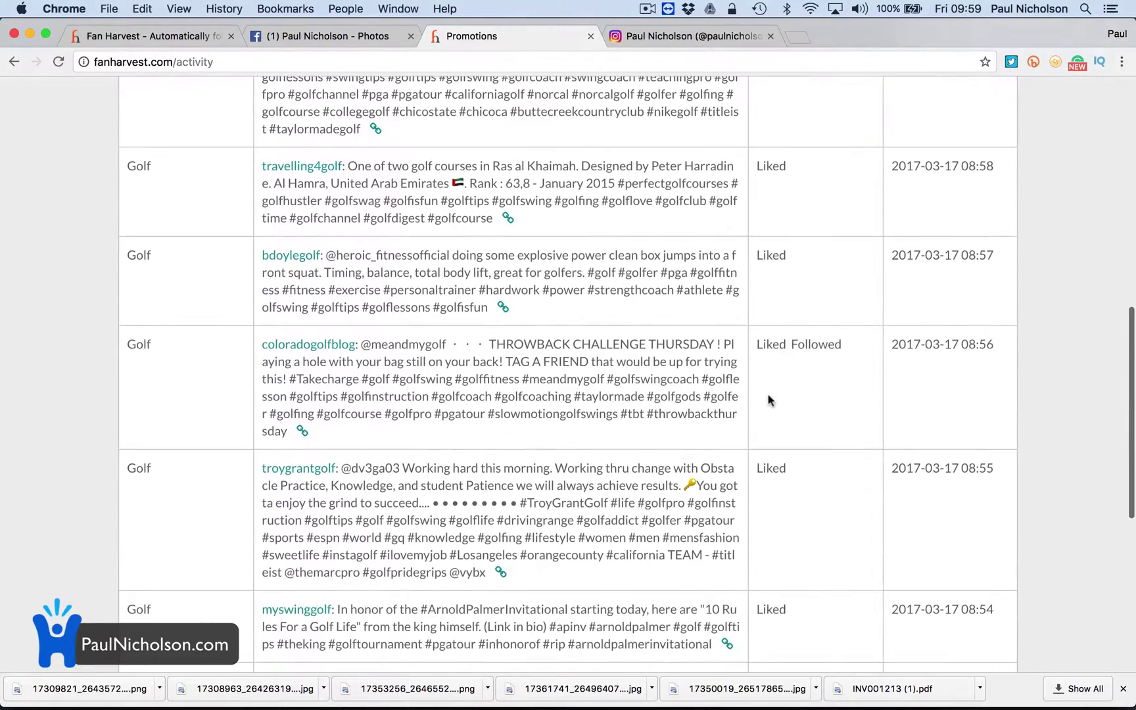
pyautogui.scroll(-1, 805, 360)
pyautogui.scroll(-2, 804, 359)
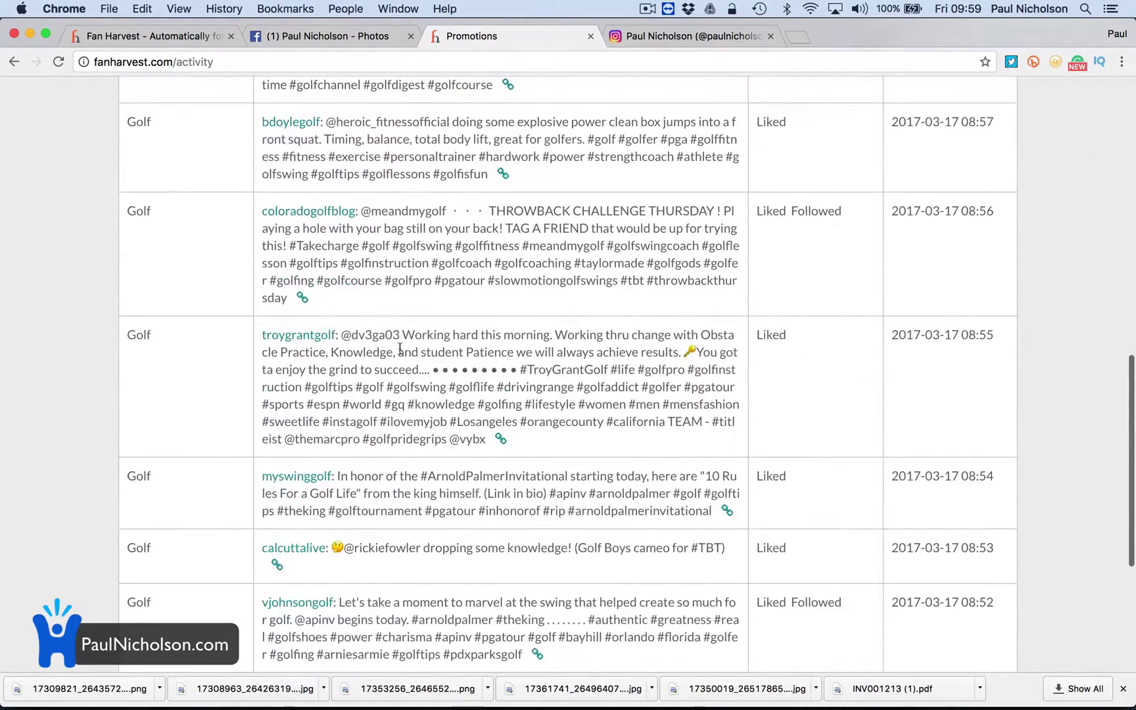
pyautogui.scroll(-1, 781, 353)
pyautogui.scroll(-2, 781, 349)
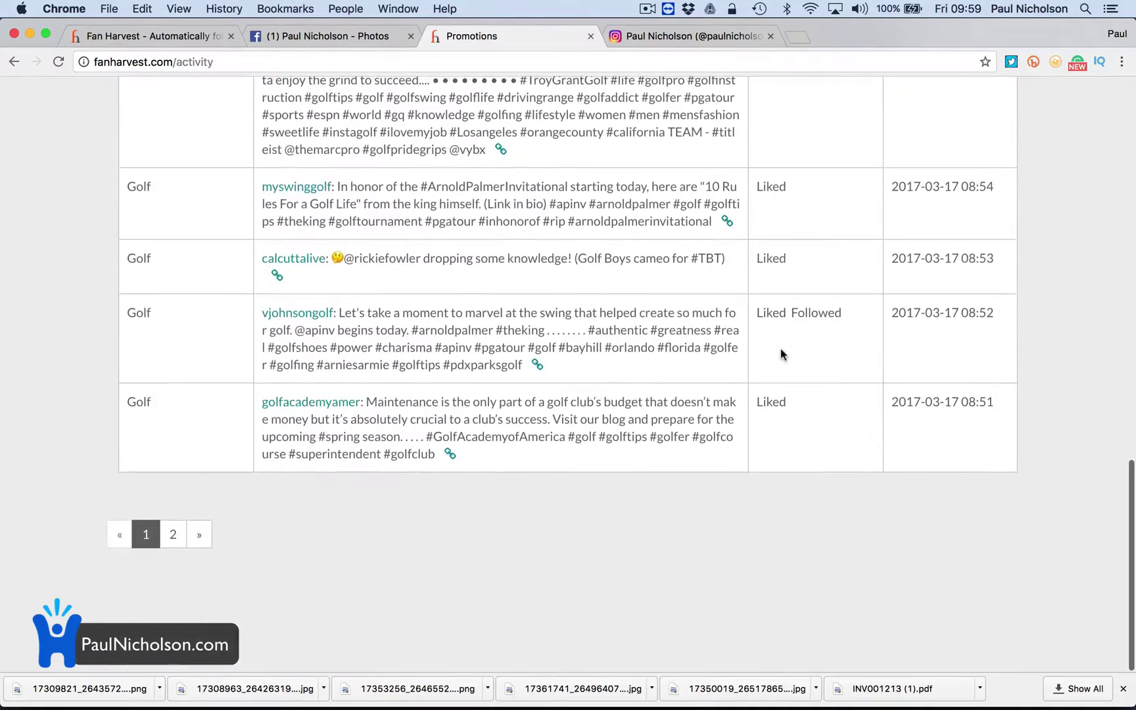
# Step: Open the Dashboard and review the account's summary figures and the Actions Statistics chart
pyautogui.scroll(15, 780, 349)
pyautogui.click(312, 196)
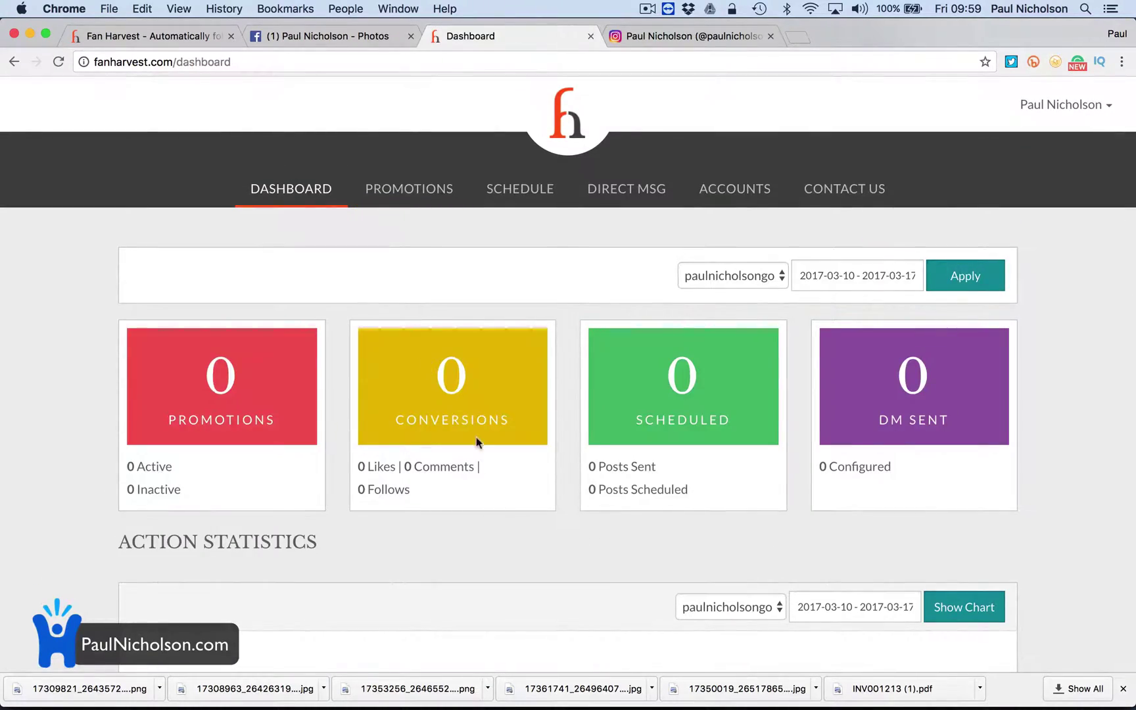
pyautogui.scroll(-6, 513, 507)
pyautogui.scroll(-4, 513, 508)
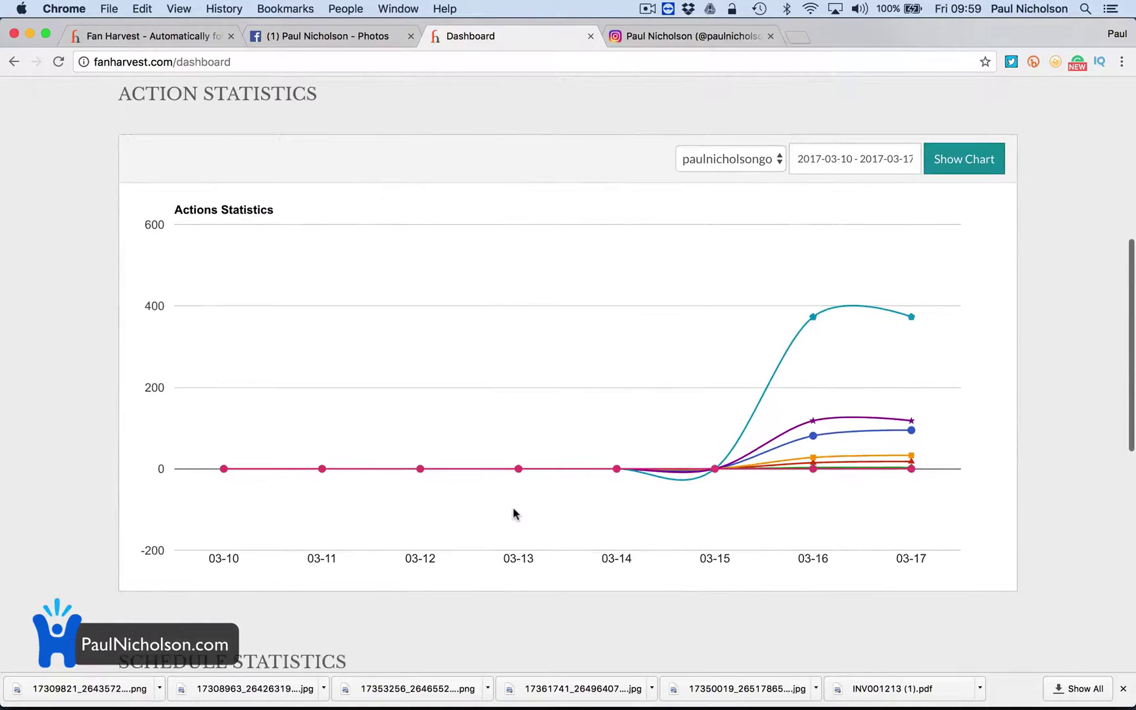
pyautogui.scroll(6, 513, 508)
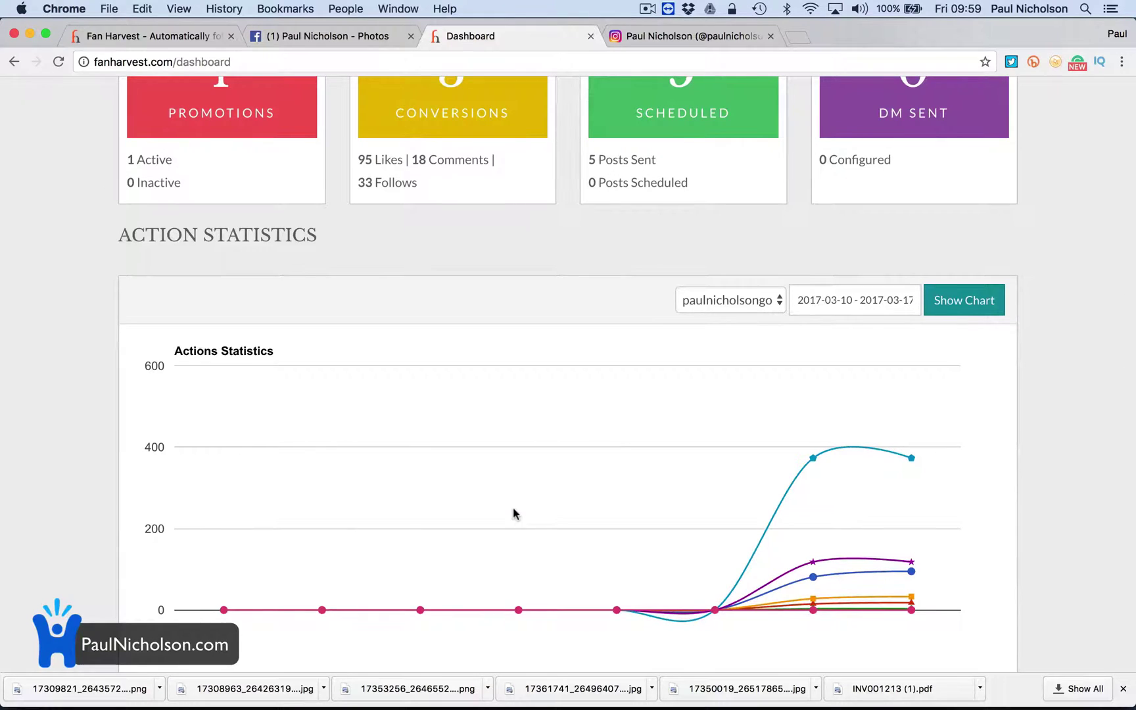
# Step: Switch to the Instagram profile and look over its followers list and the accounts it is following
pyautogui.click(708, 42)
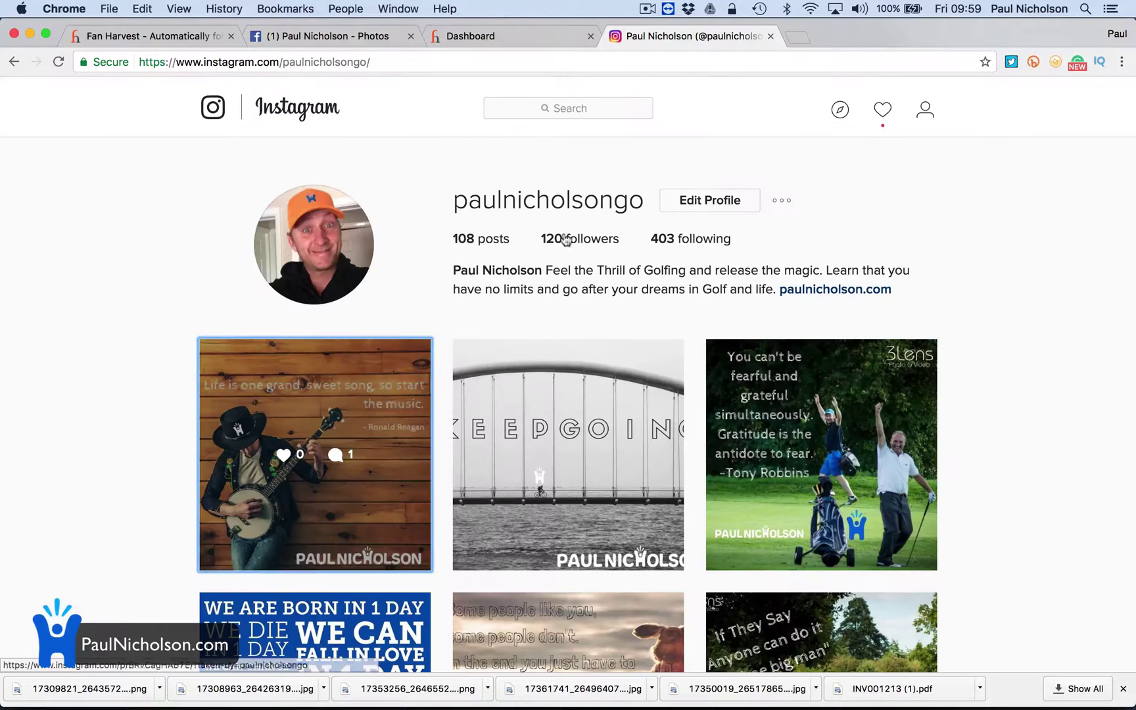
pyautogui.click(573, 240)
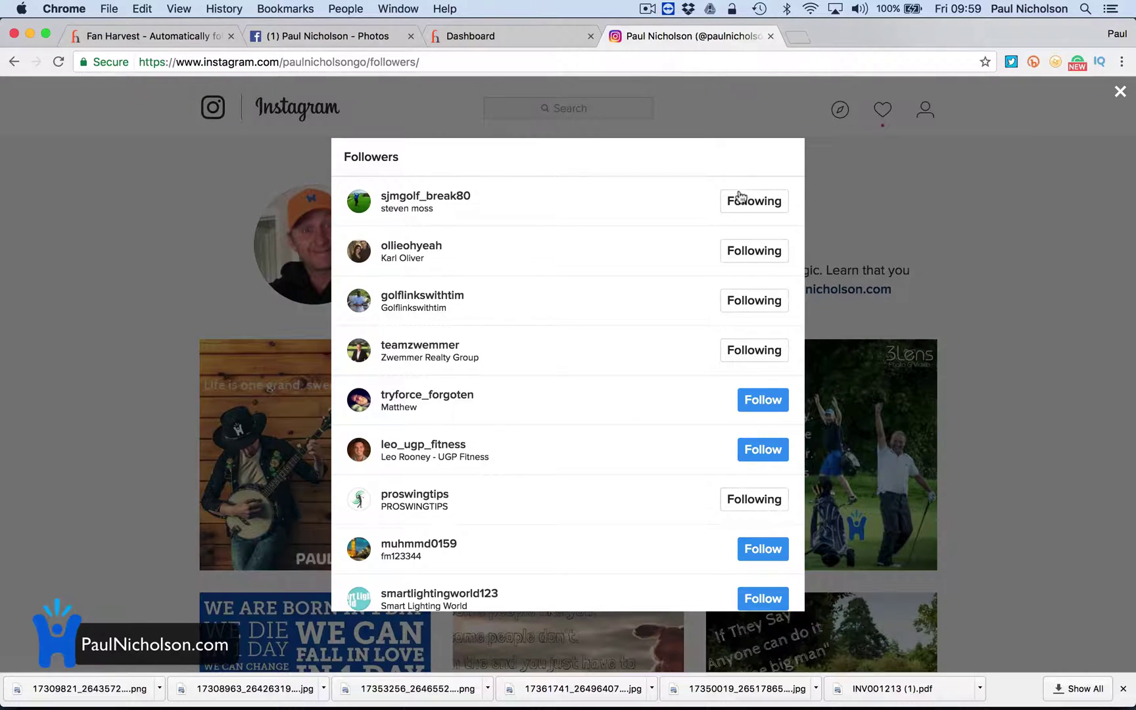
pyautogui.click(848, 173)
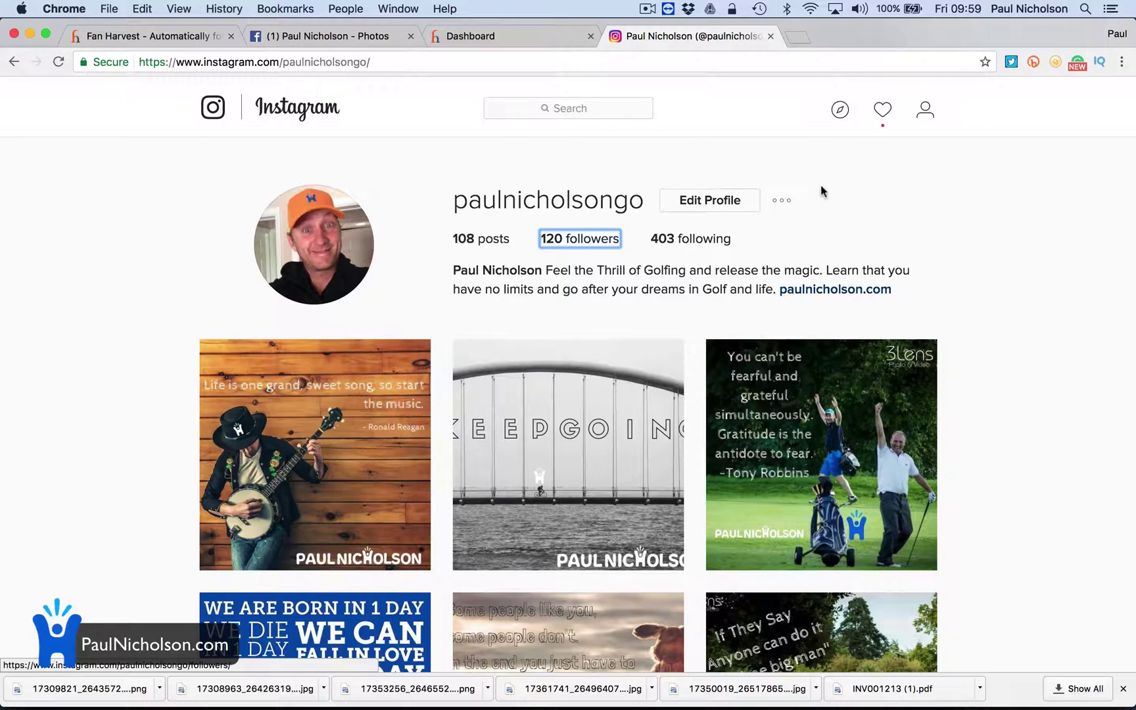
pyautogui.click(710, 238)
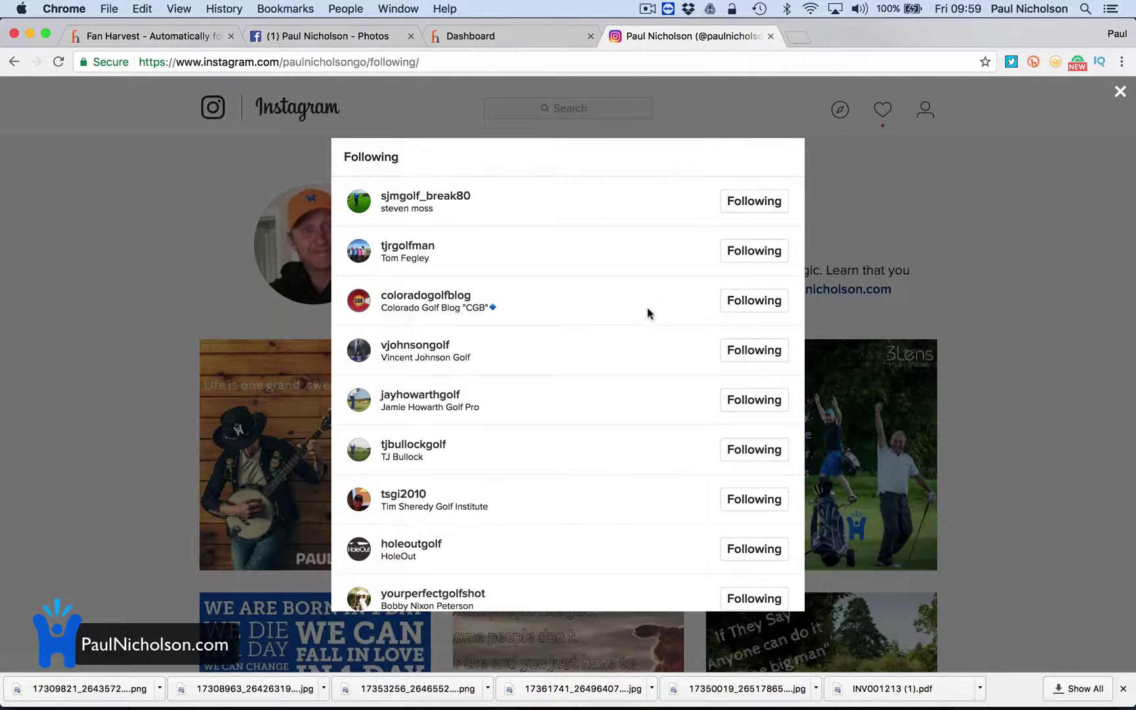
pyautogui.scroll(-6, 656, 465)
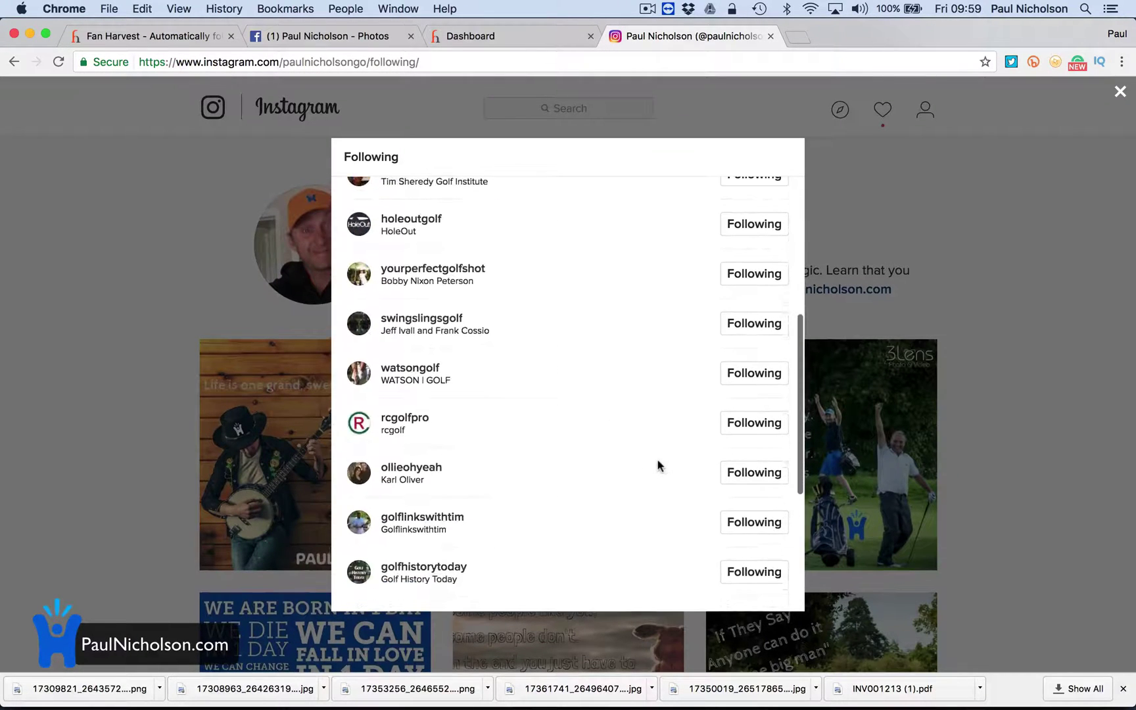
pyautogui.click(862, 231)
# Step: Reopen the Instagram profile's followers list and look further down through its accounts
pyautogui.click(582, 239)
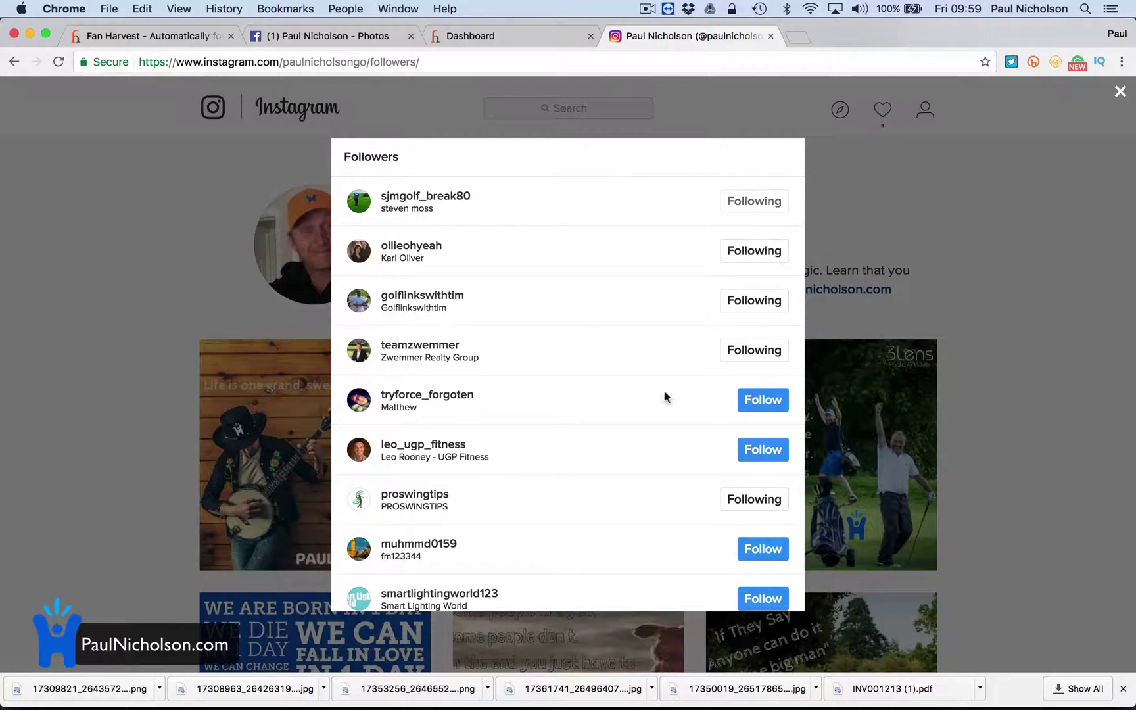
pyautogui.scroll(-2, 638, 467)
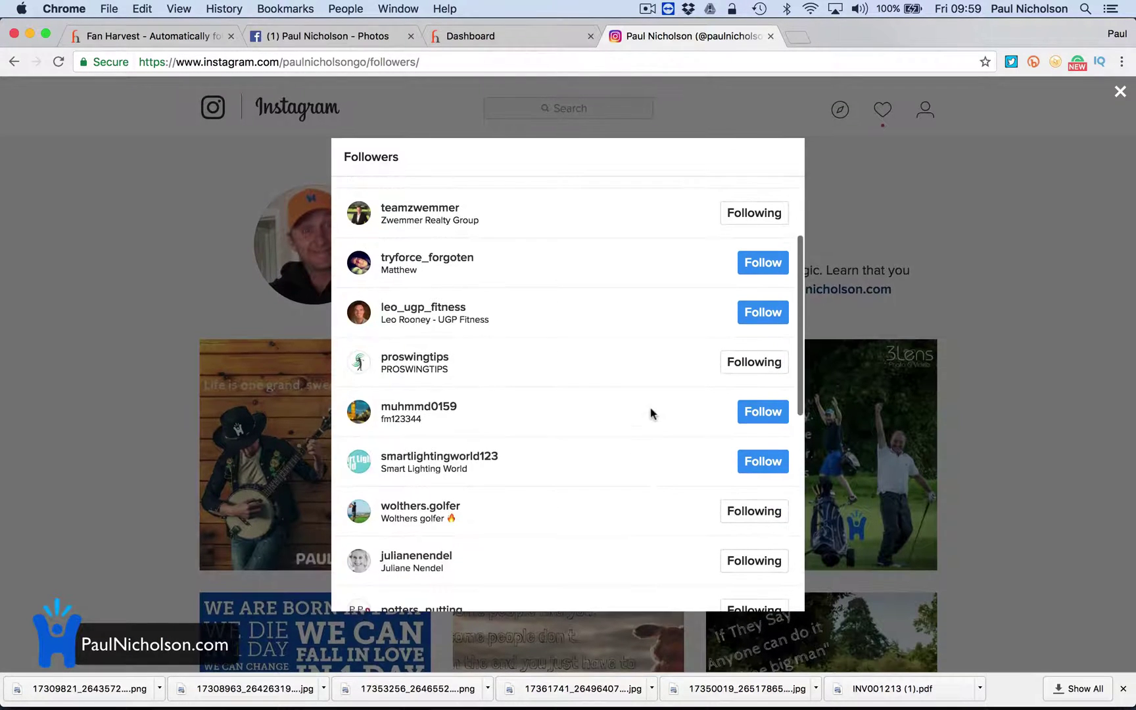
pyautogui.scroll(-1, 651, 413)
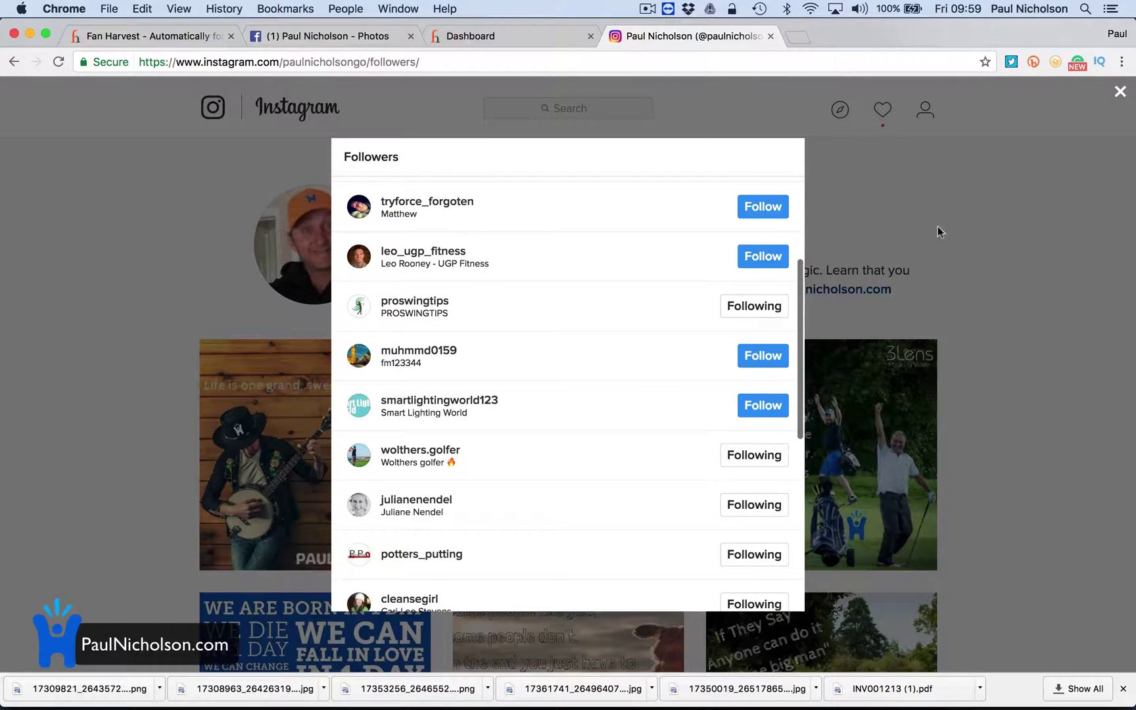
# Step: Close the Instagram followers list and open the list of accounts the profile is following
pyautogui.scroll(3, 644, 244)
pyautogui.click(876, 160)
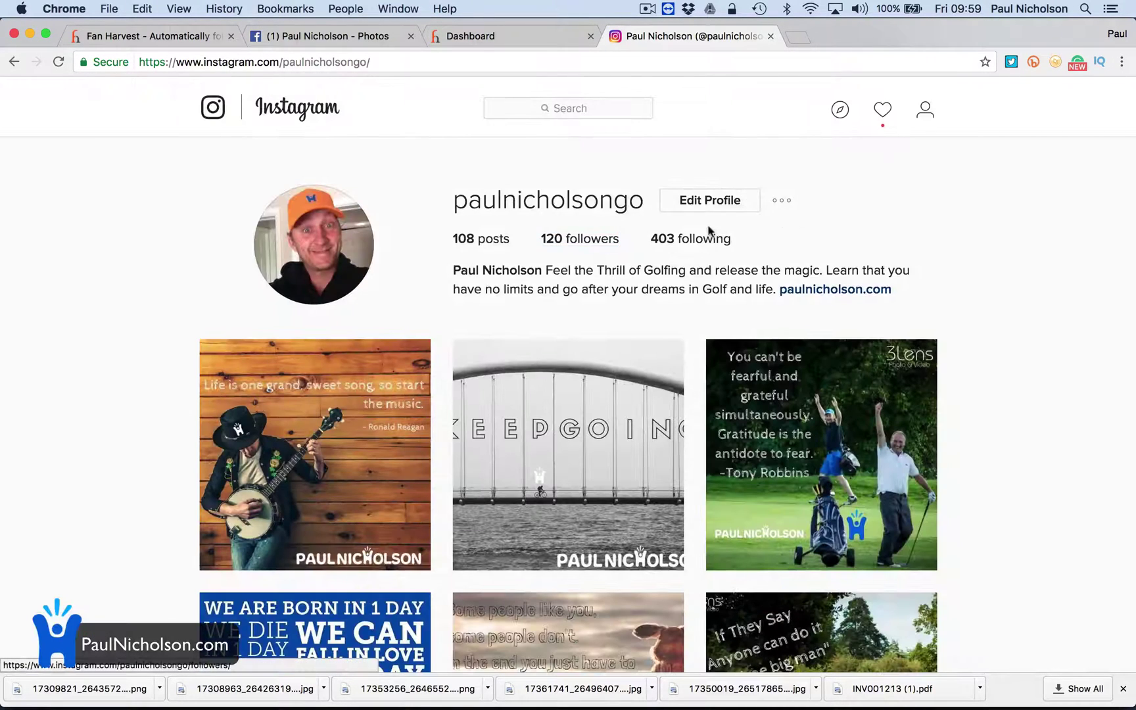
pyautogui.click(708, 237)
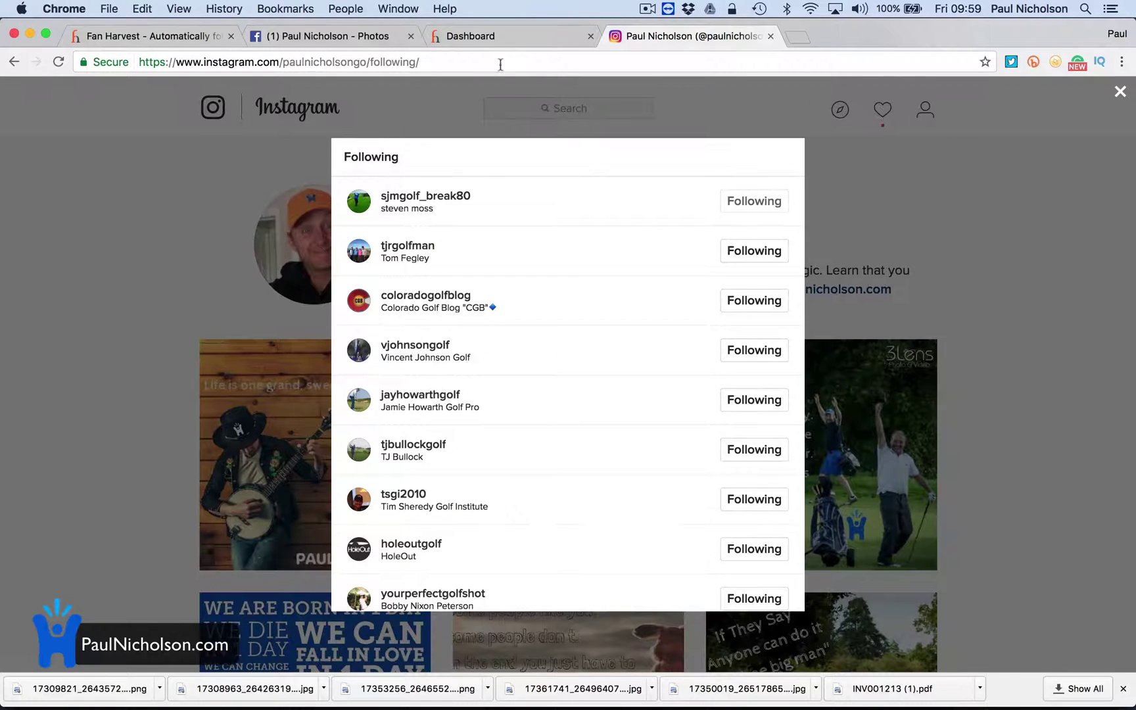
# Step: Switch to Fan Harvest, open the Golf promotion for editing from Promotions, and review its search criteria and action speeds
pyautogui.click(479, 39)
pyautogui.scroll(5, 445, 156)
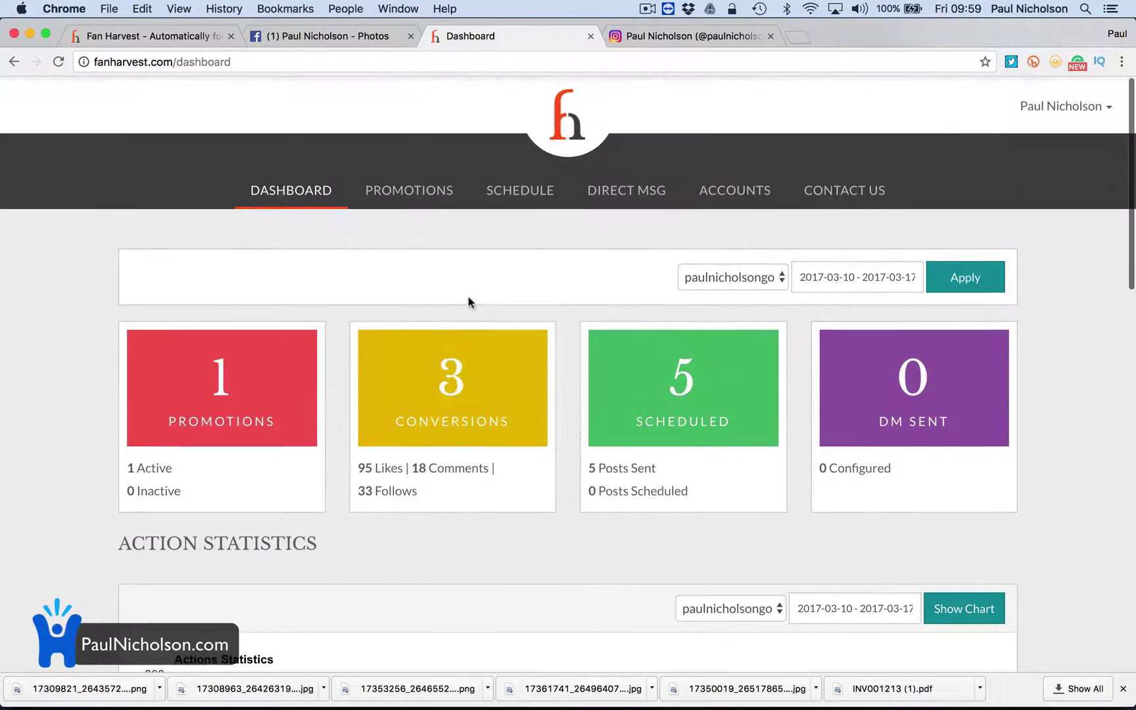
pyautogui.click(408, 197)
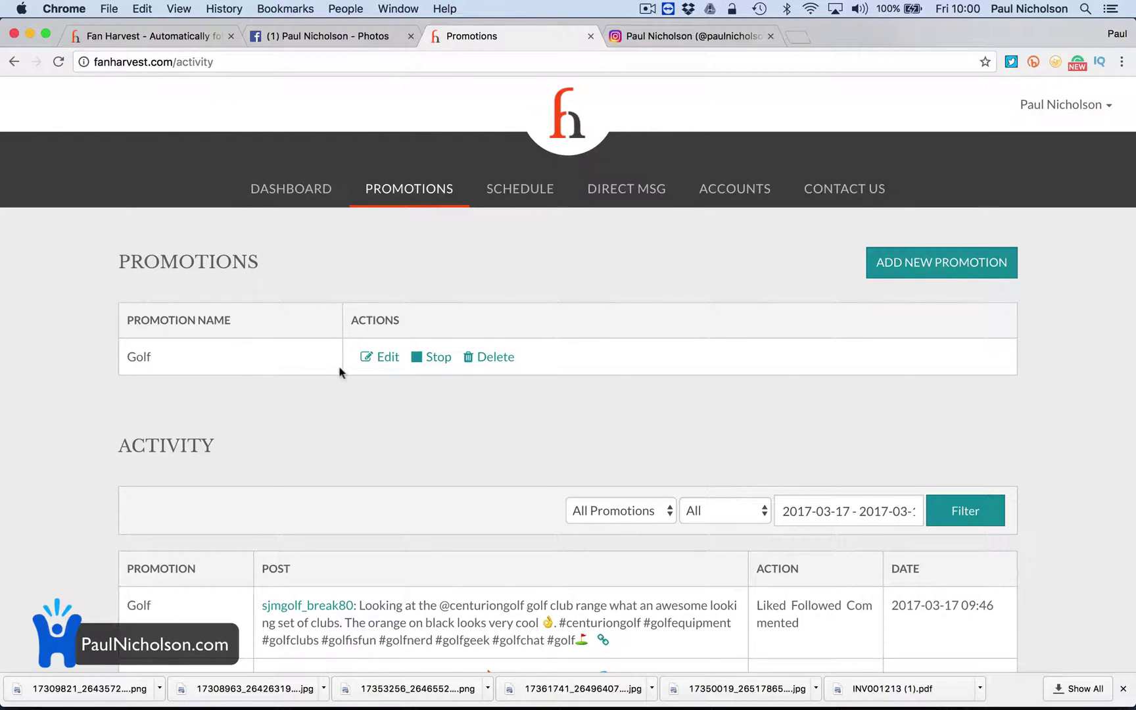
pyautogui.click(374, 360)
pyautogui.scroll(-10, 431, 456)
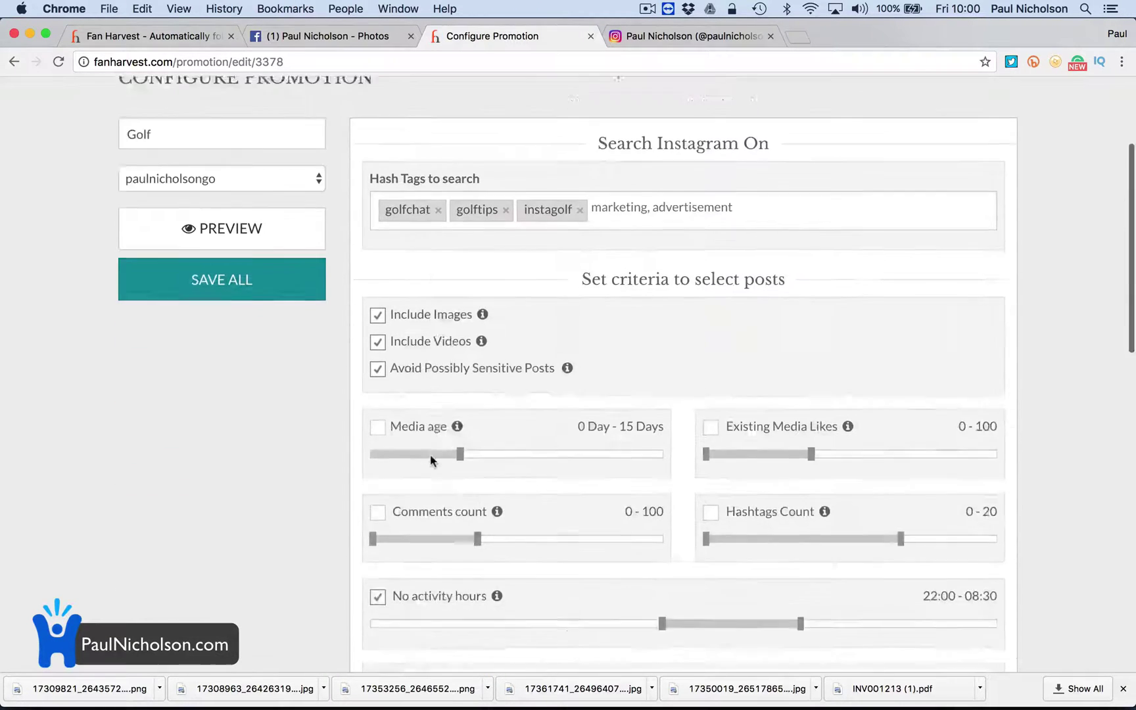
pyautogui.scroll(-2, 432, 459)
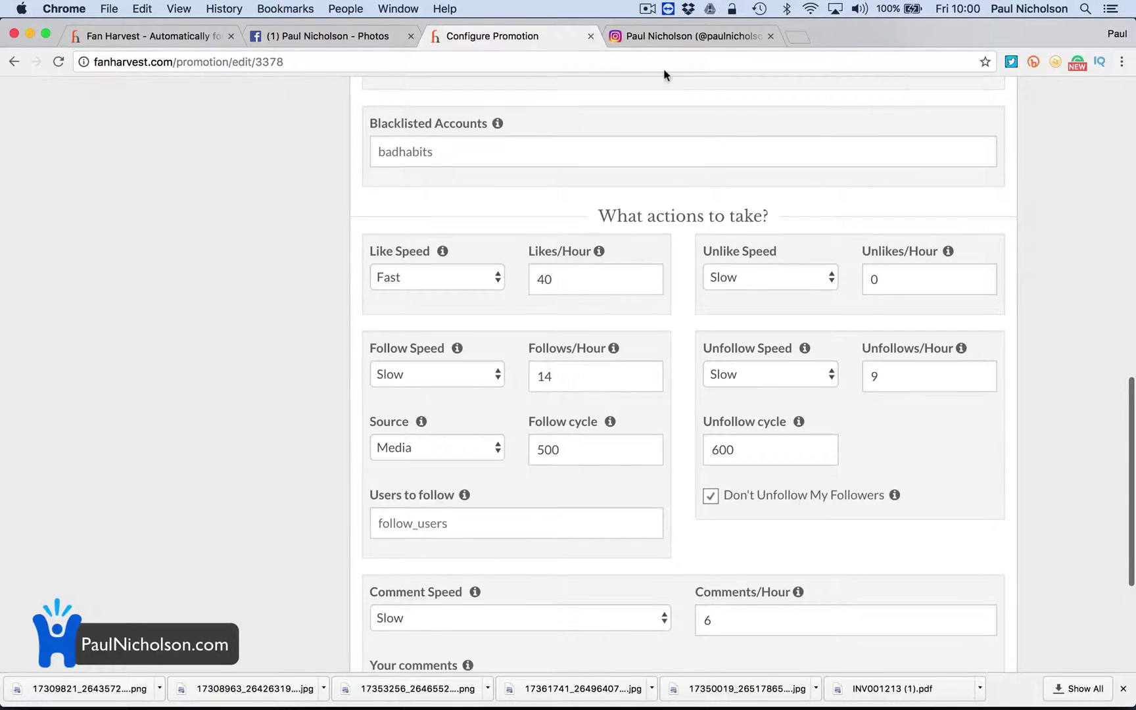
# Step: Go back to the Instagram profile and close its following list to view the profile's follower and following counts
pyautogui.click(664, 37)
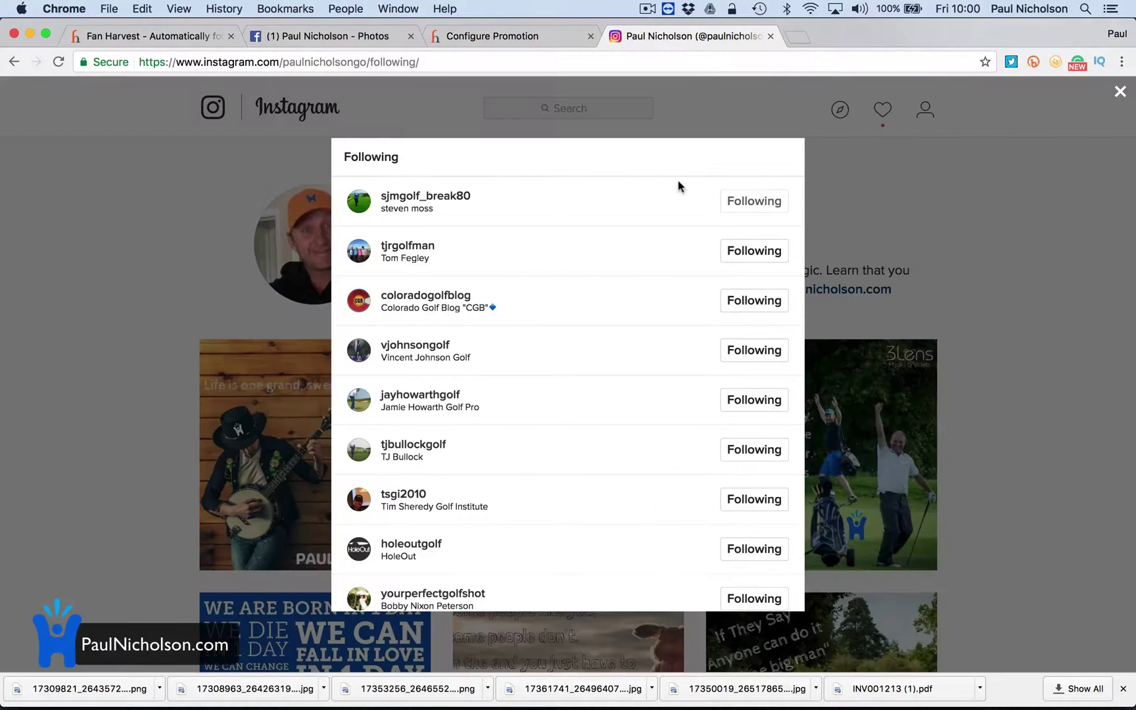
pyautogui.click(829, 161)
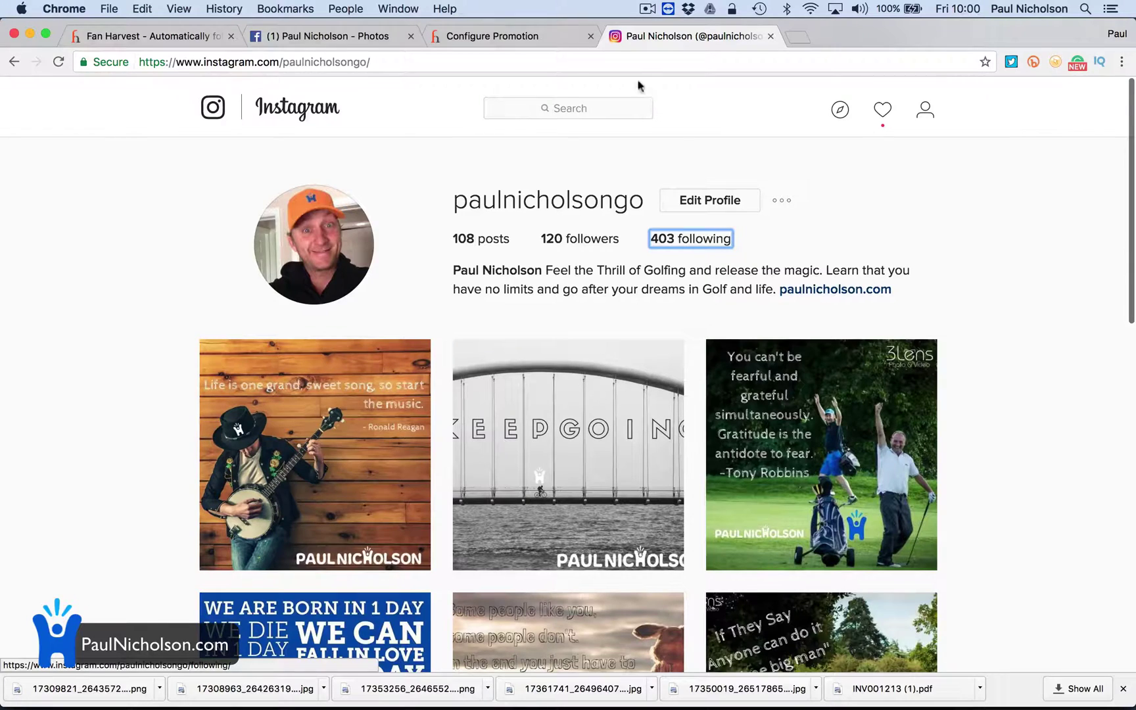
# Step: Return to Fan Harvest, open the Schedule page and look through the scheduled and already published posts
pyautogui.click(519, 38)
pyautogui.scroll(10, 527, 214)
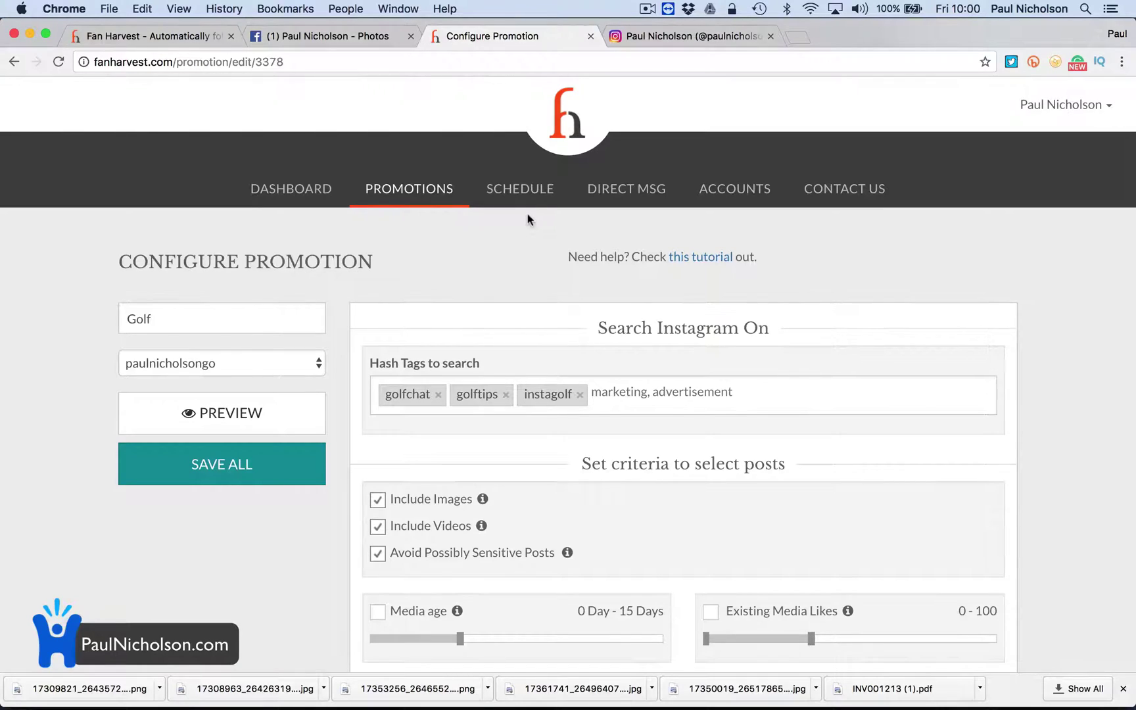
pyautogui.click(519, 190)
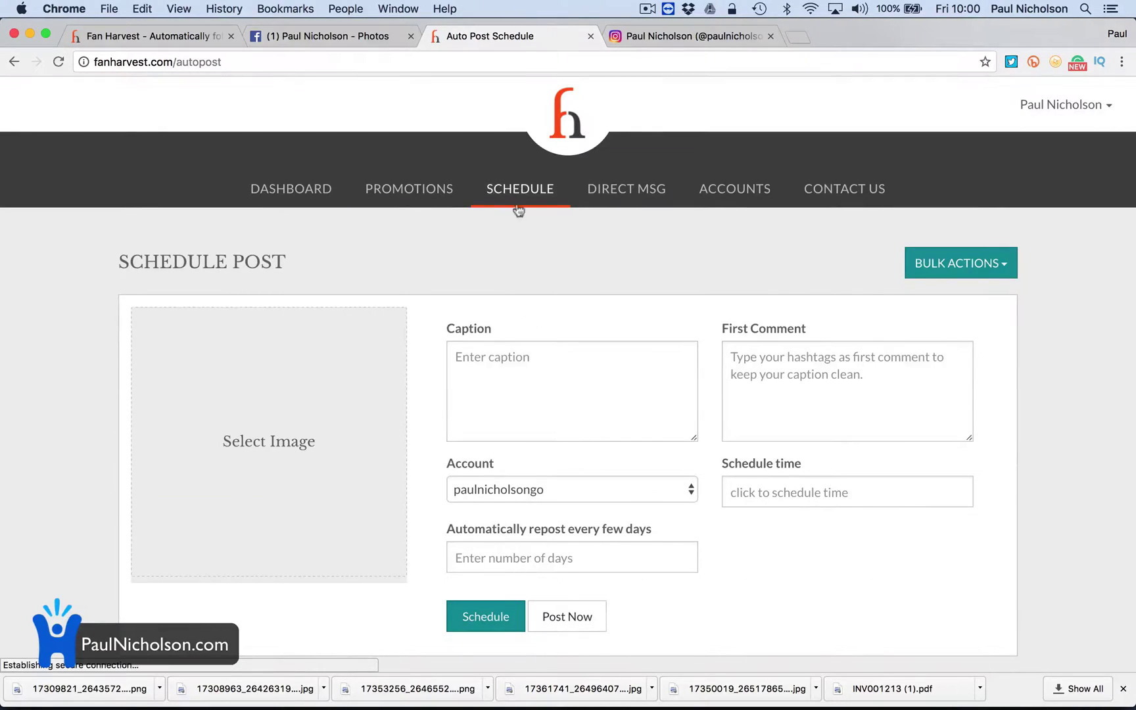
pyautogui.scroll(-10, 408, 505)
pyautogui.scroll(-6, 603, 461)
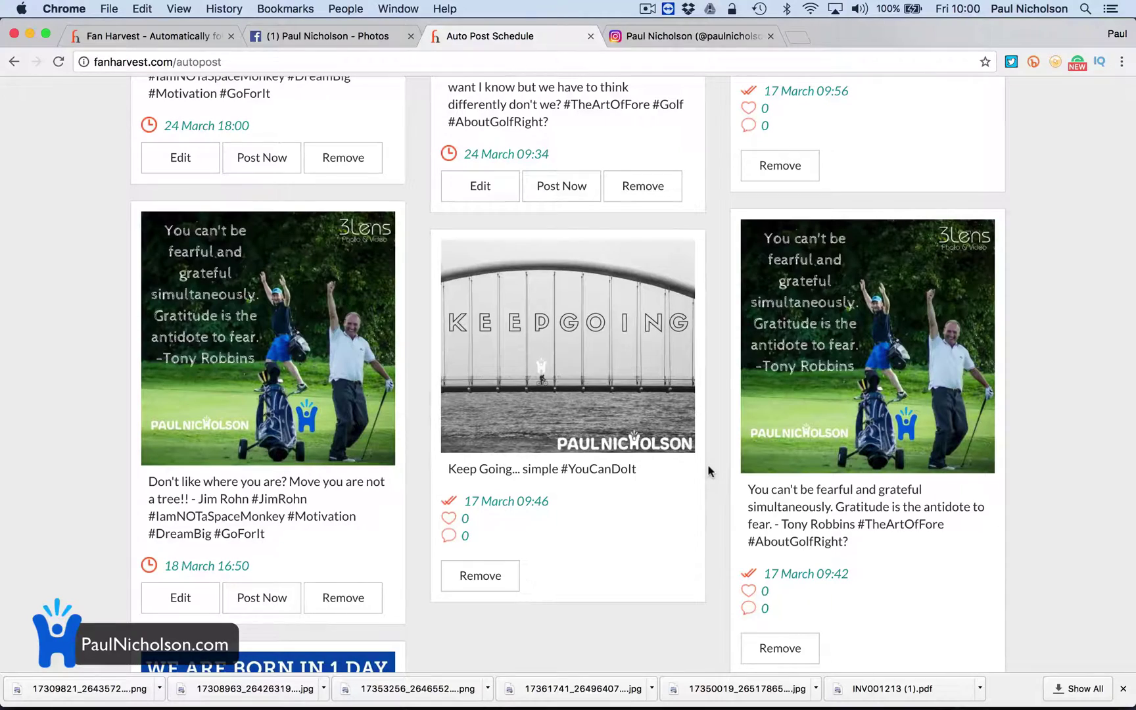
pyautogui.scroll(15, 707, 470)
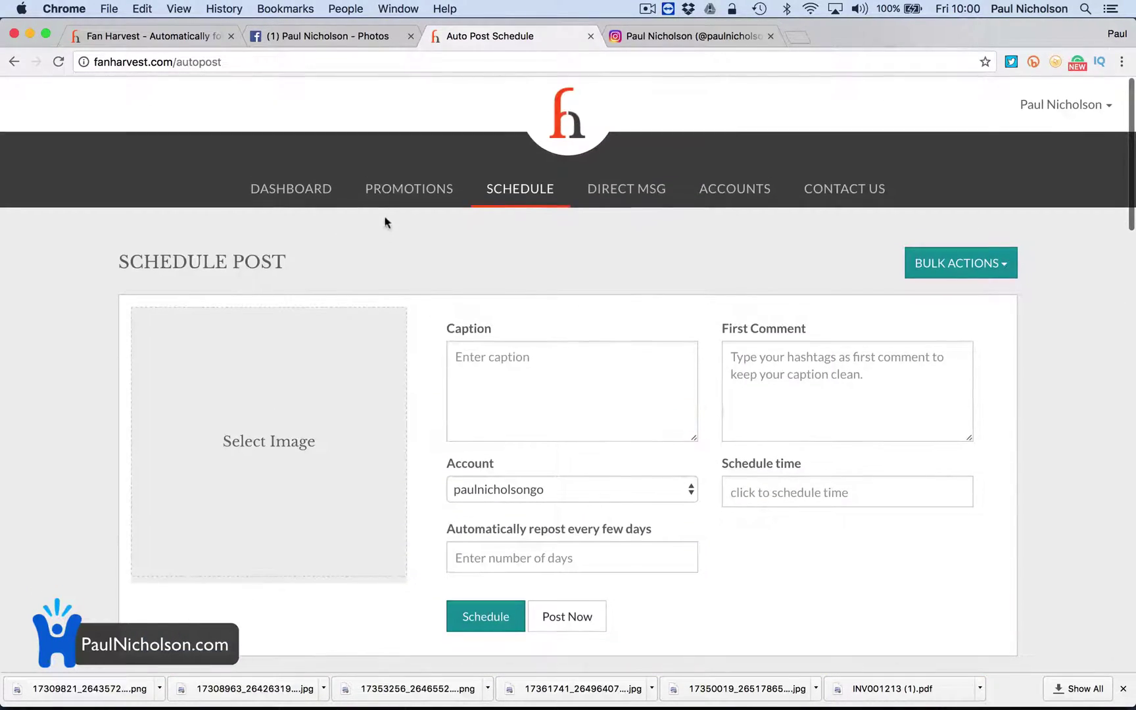
# Step: View the Promotions page briefly and open the Dashboard to check the account's summary figures
pyautogui.click(394, 200)
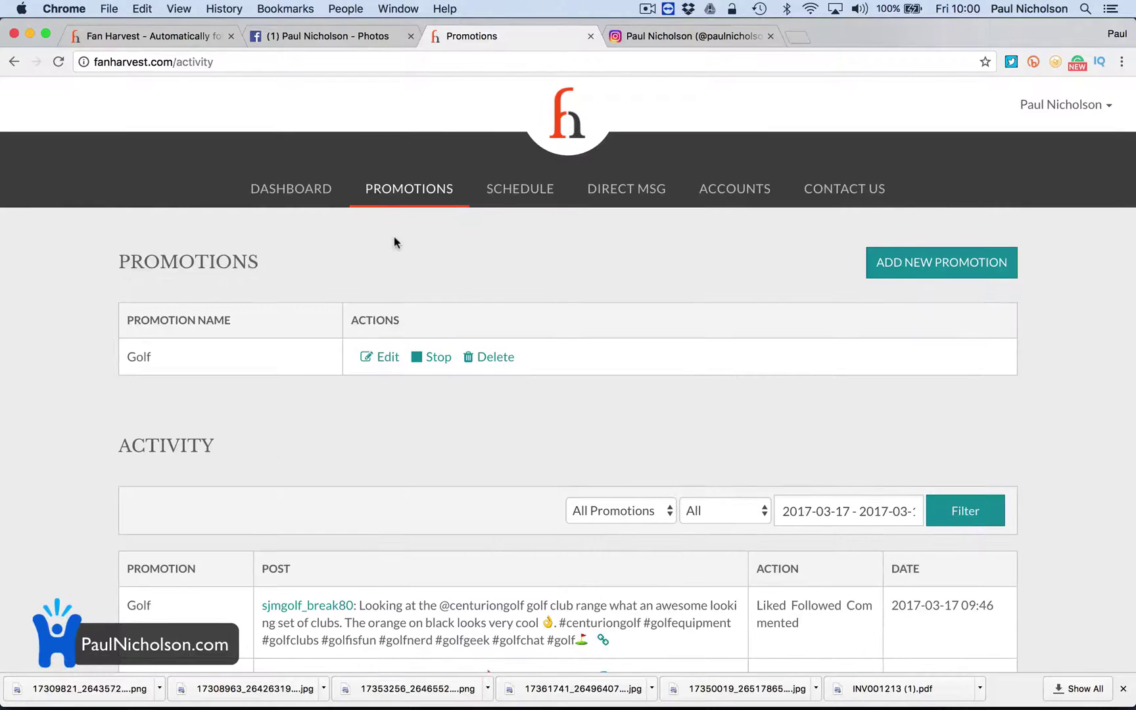
pyautogui.click(300, 202)
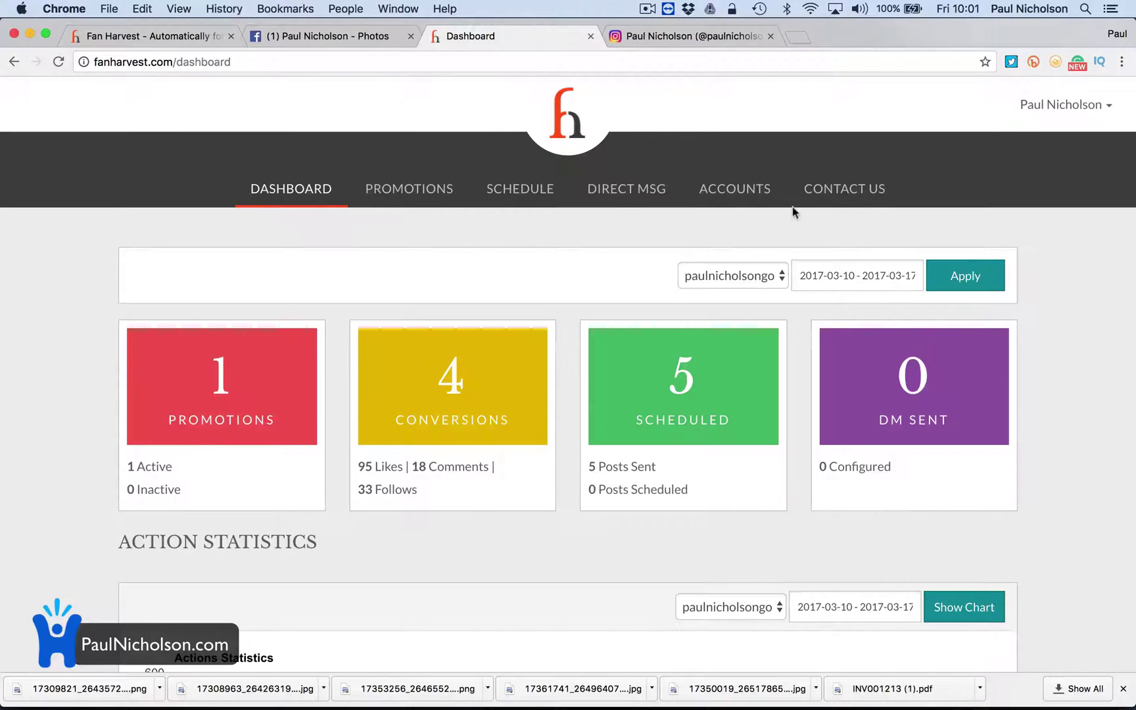
# Step: Load fanharvest.com in the Instagram tab and compare the Solo, Startup and Business plans on its Plans page
pyautogui.click(684, 36)
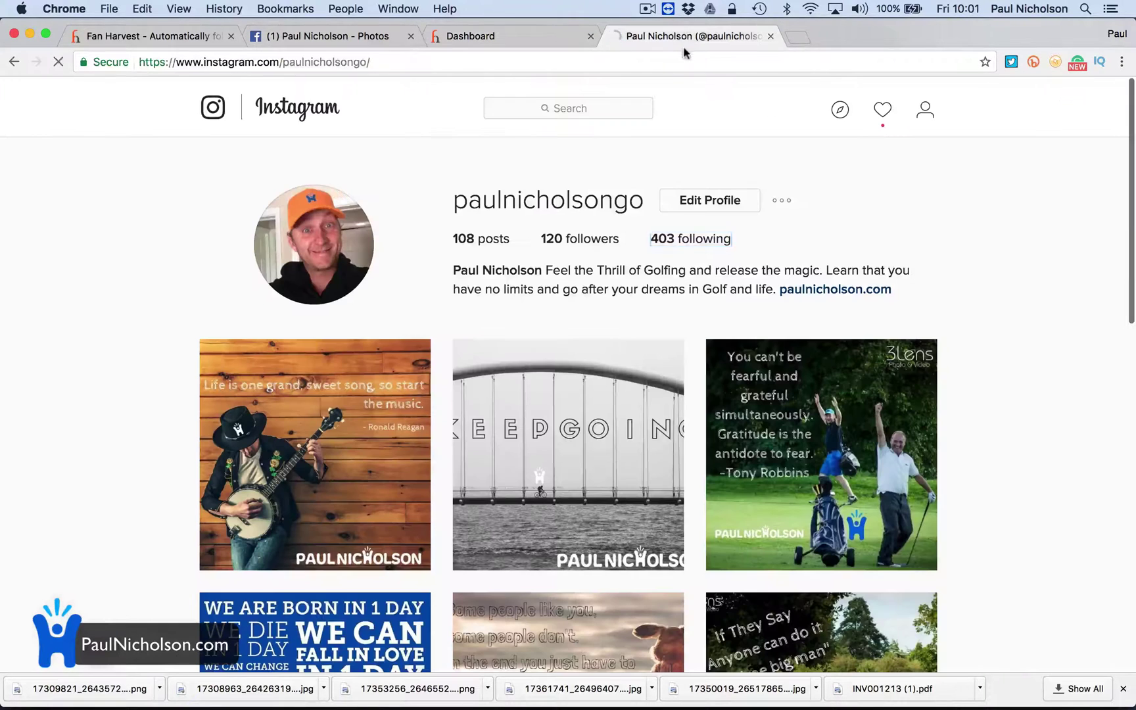
pyautogui.click(676, 68)
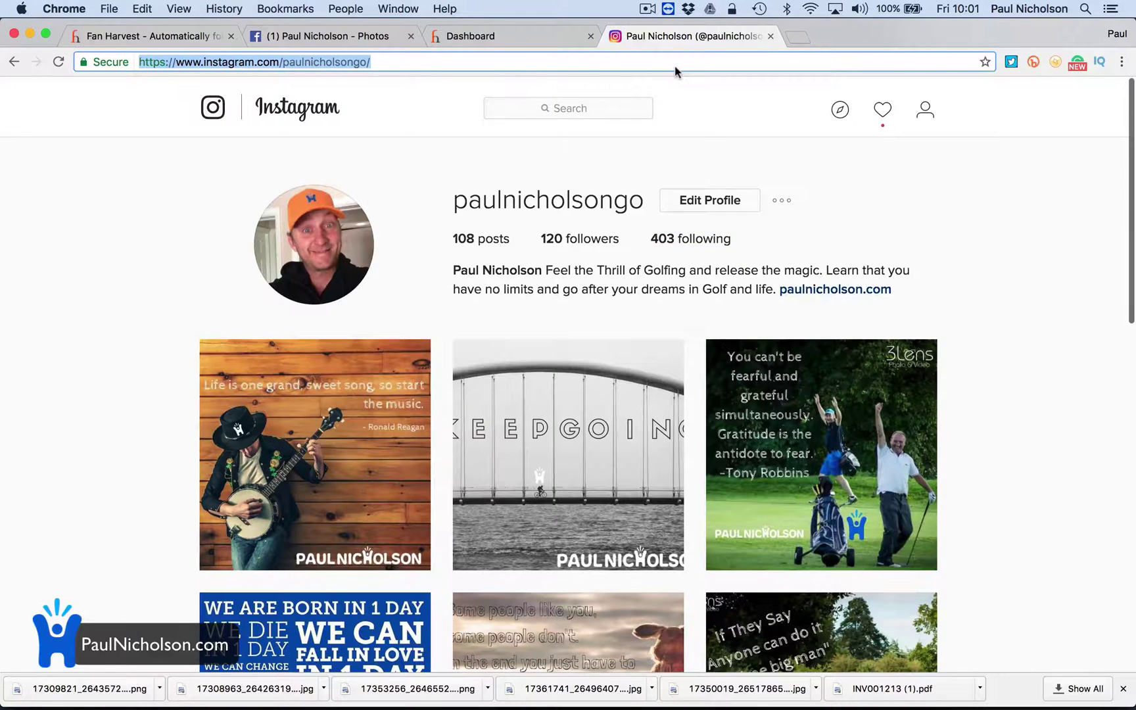
pyautogui.write('fanharvest.com')
pyautogui.press('Return')
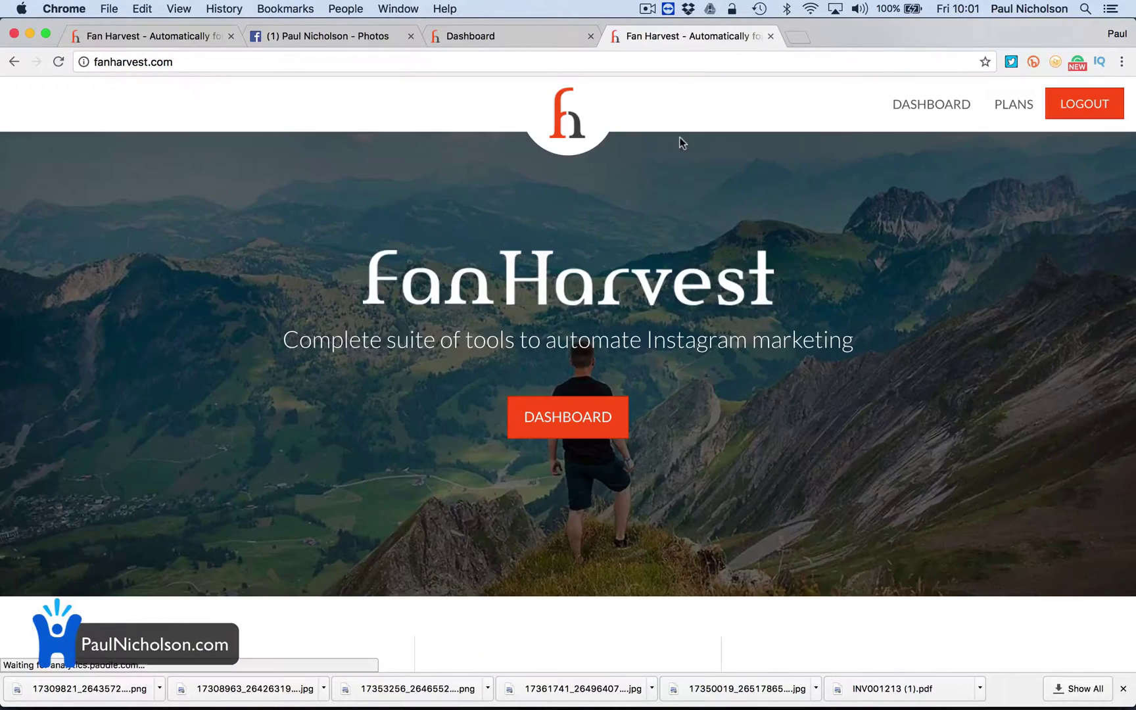
pyautogui.click(1011, 107)
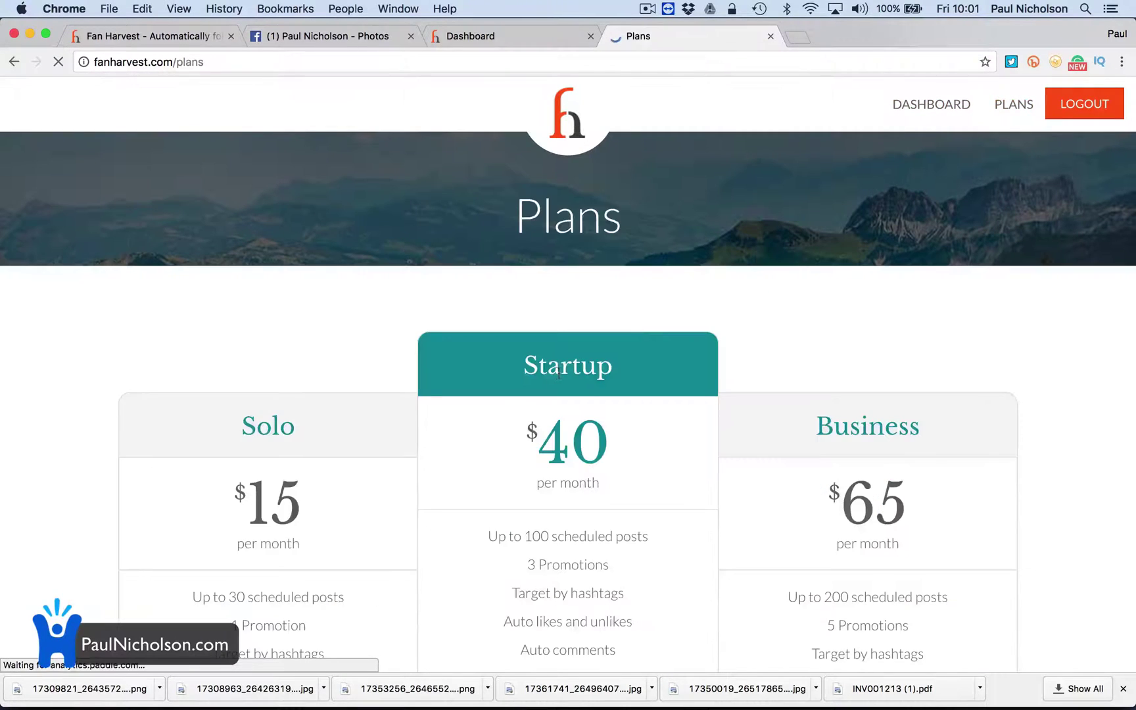
pyautogui.scroll(-5, 304, 454)
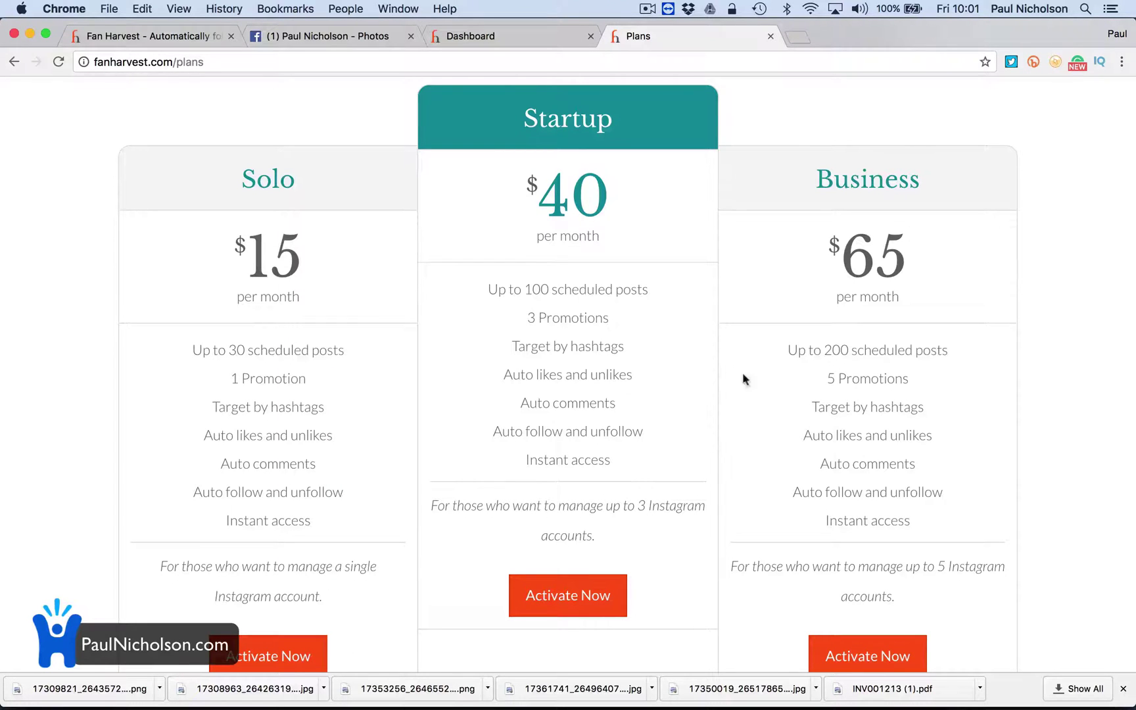
pyautogui.scroll(5, 825, 395)
pyautogui.scroll(-5, 825, 395)
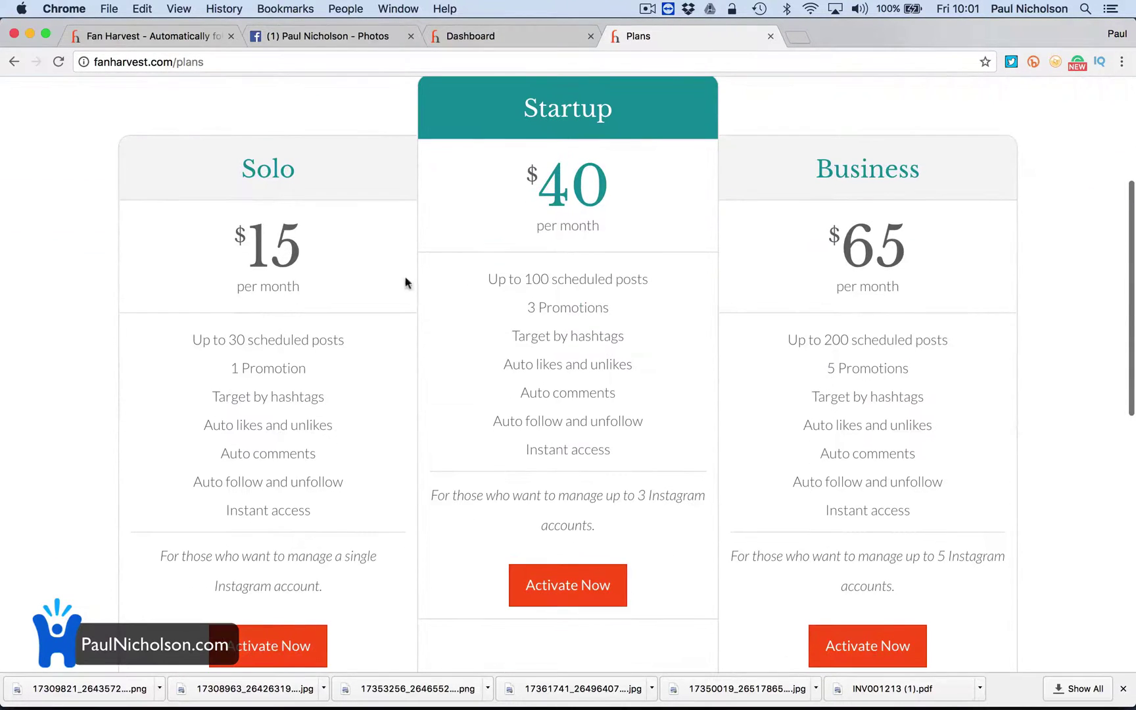
# Step: Return to the Fan Harvest dashboard and open the Schedule page to examine the Schedule Post form
pyautogui.click(482, 39)
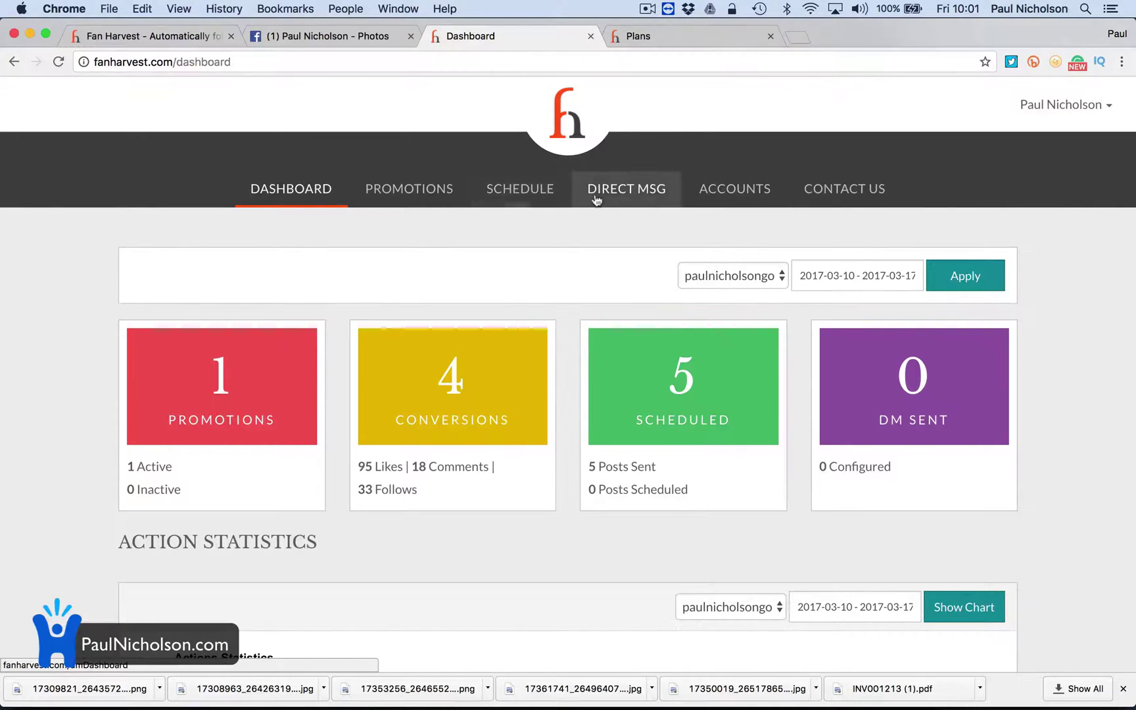
pyautogui.click(528, 197)
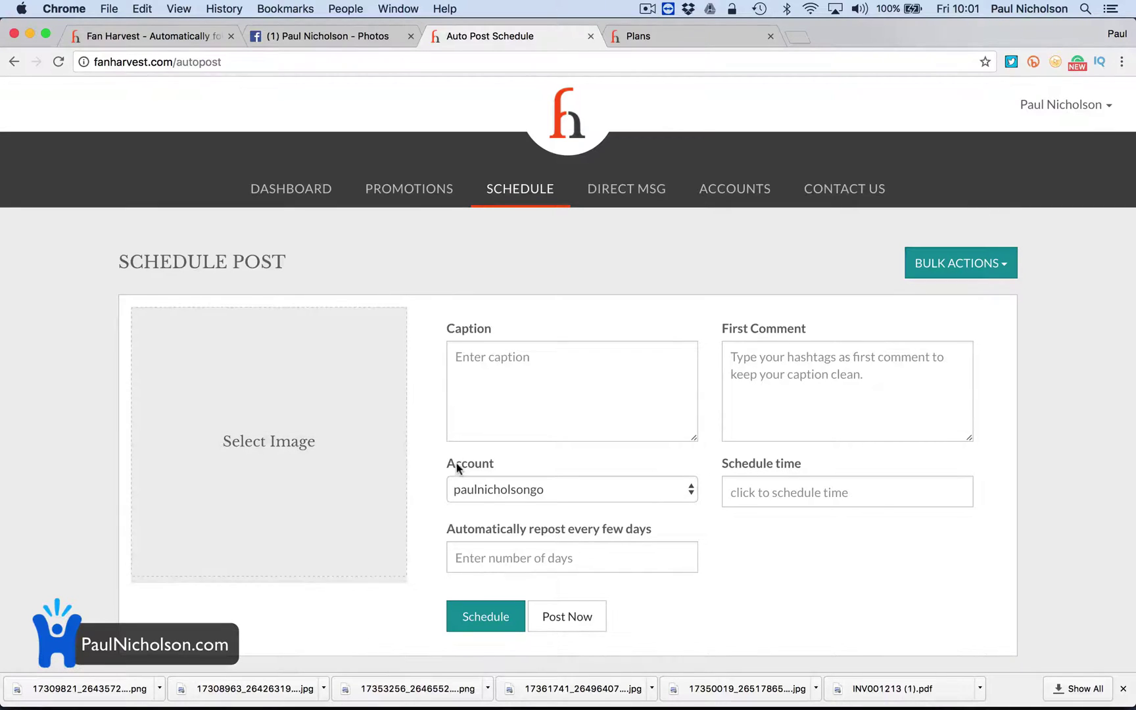
pyautogui.click(480, 388)
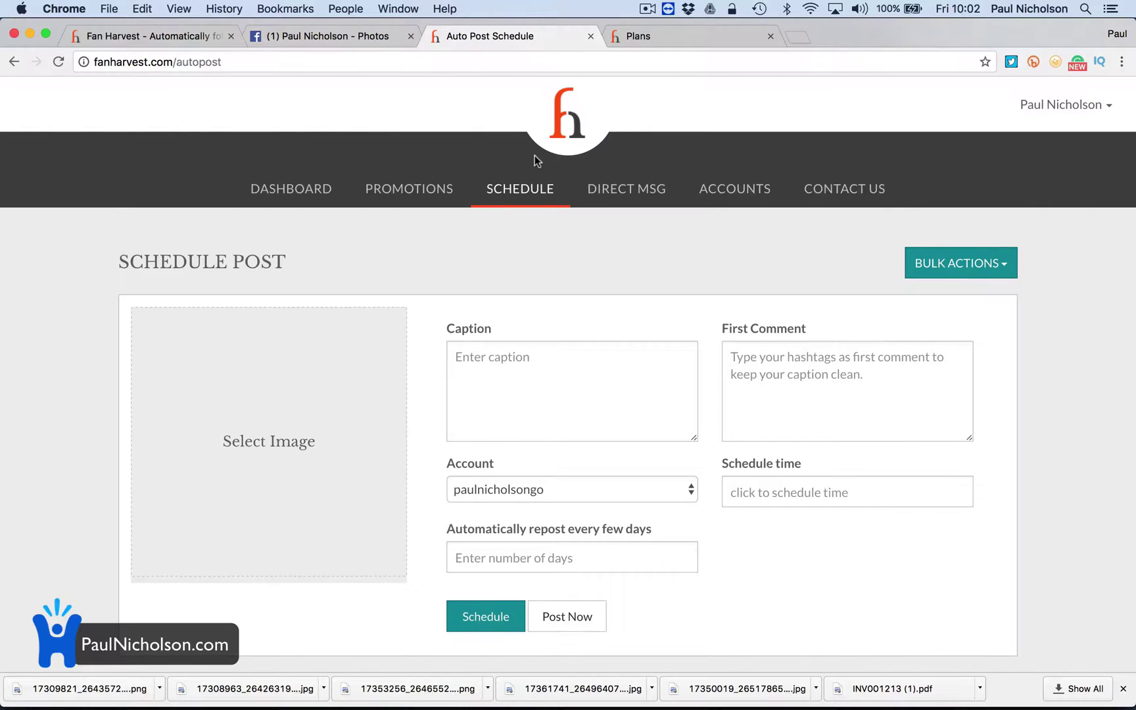
# Step: Open the Promotions page and read through the first page of the Golf promotion's activity list
pyautogui.click(424, 190)
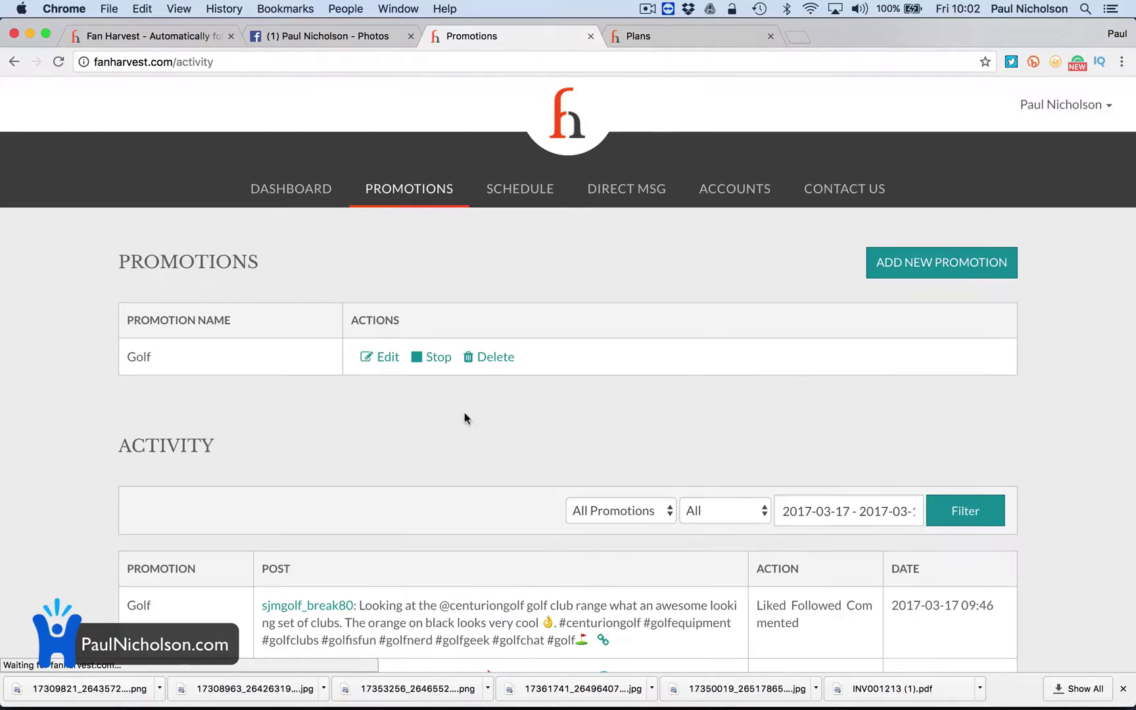
pyautogui.scroll(-5, 576, 466)
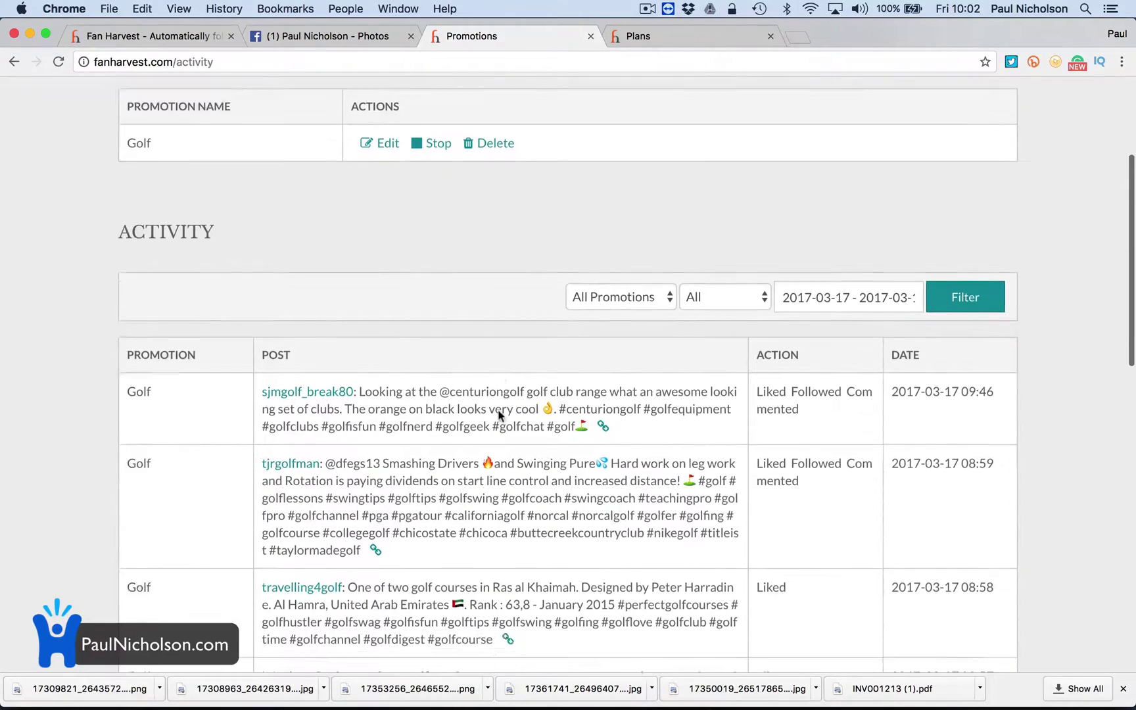
pyautogui.scroll(-8, 497, 414)
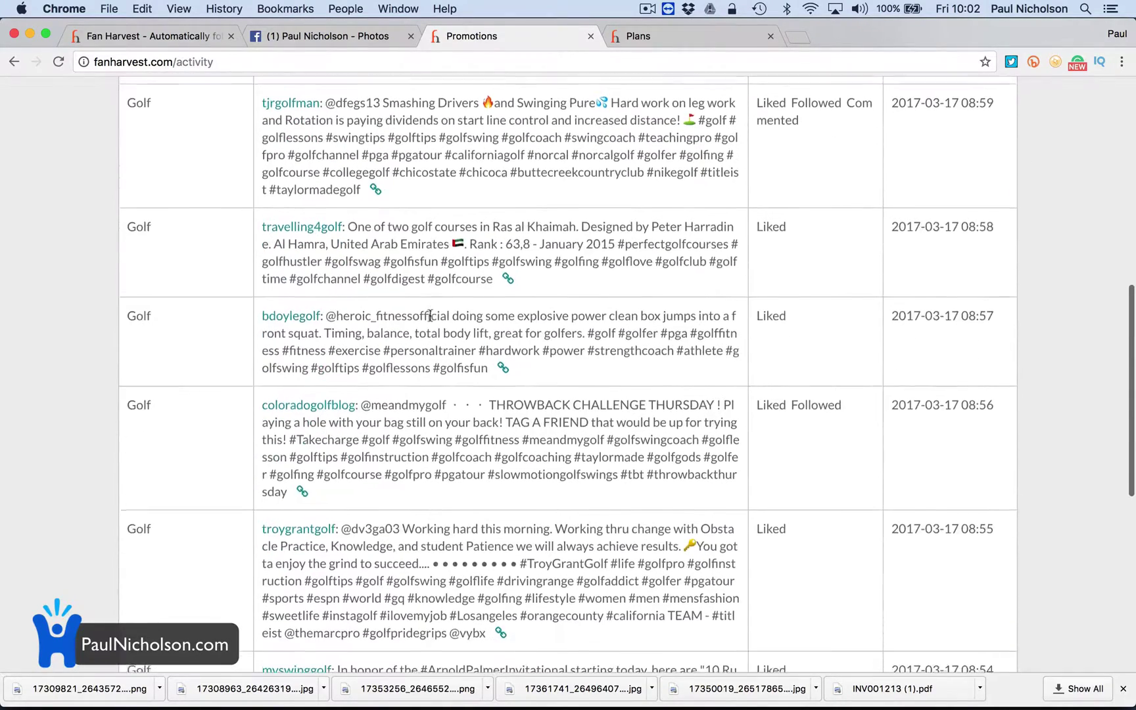
pyautogui.scroll(-8, 430, 316)
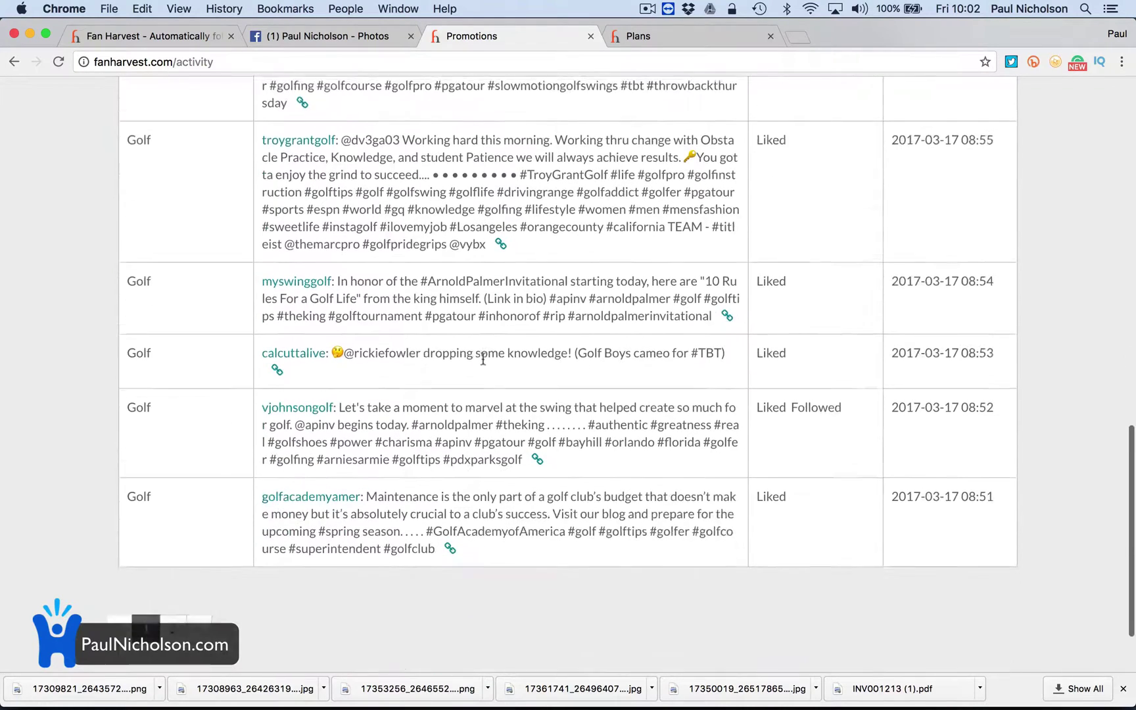
pyautogui.scroll(-2, 483, 359)
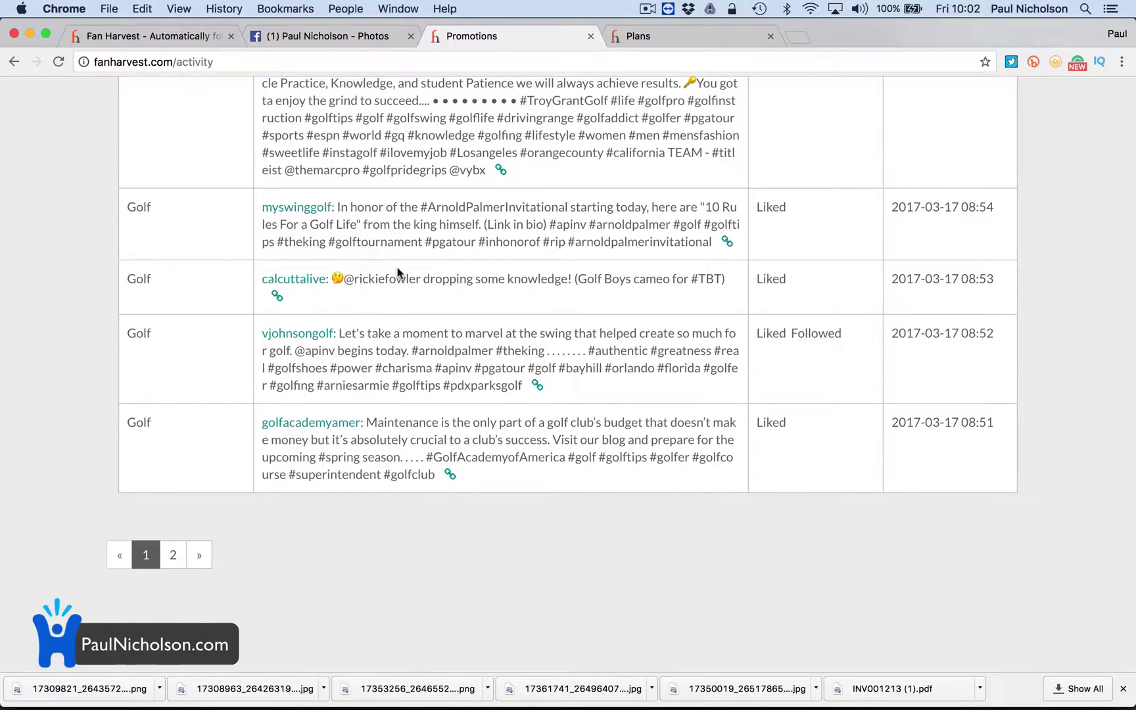
pyautogui.scroll(20, 460, 276)
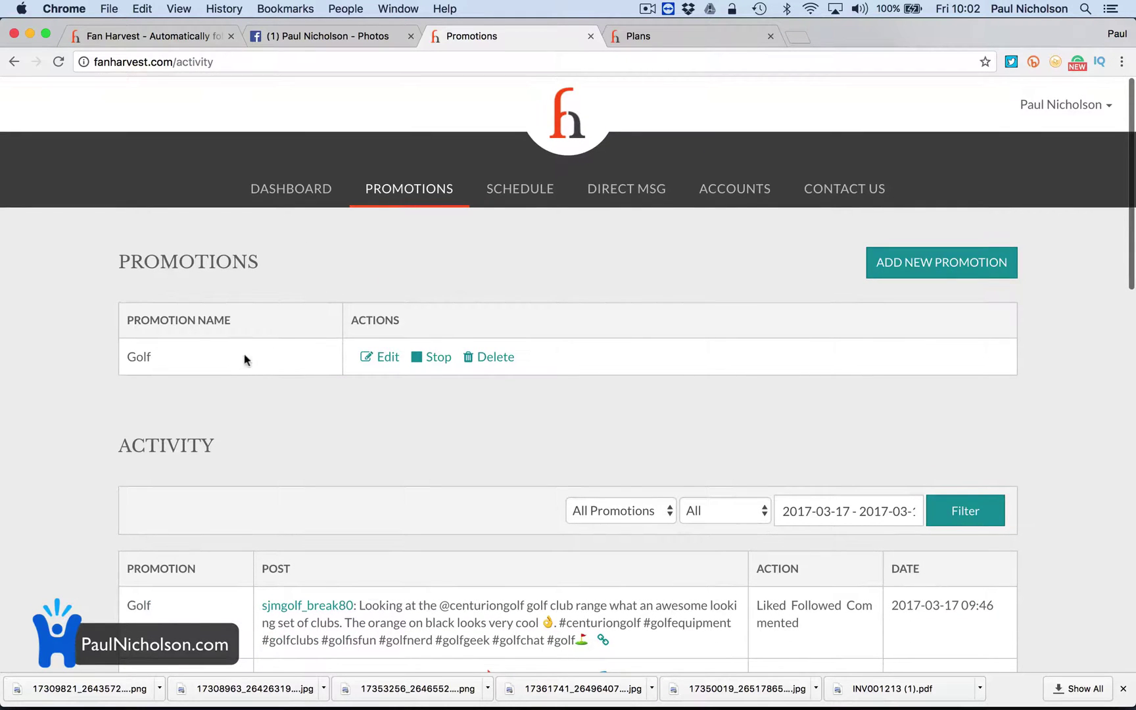
# Step: Open the Golf promotion for editing, preview the posts matching its hashtags and look down through them
pyautogui.click(378, 361)
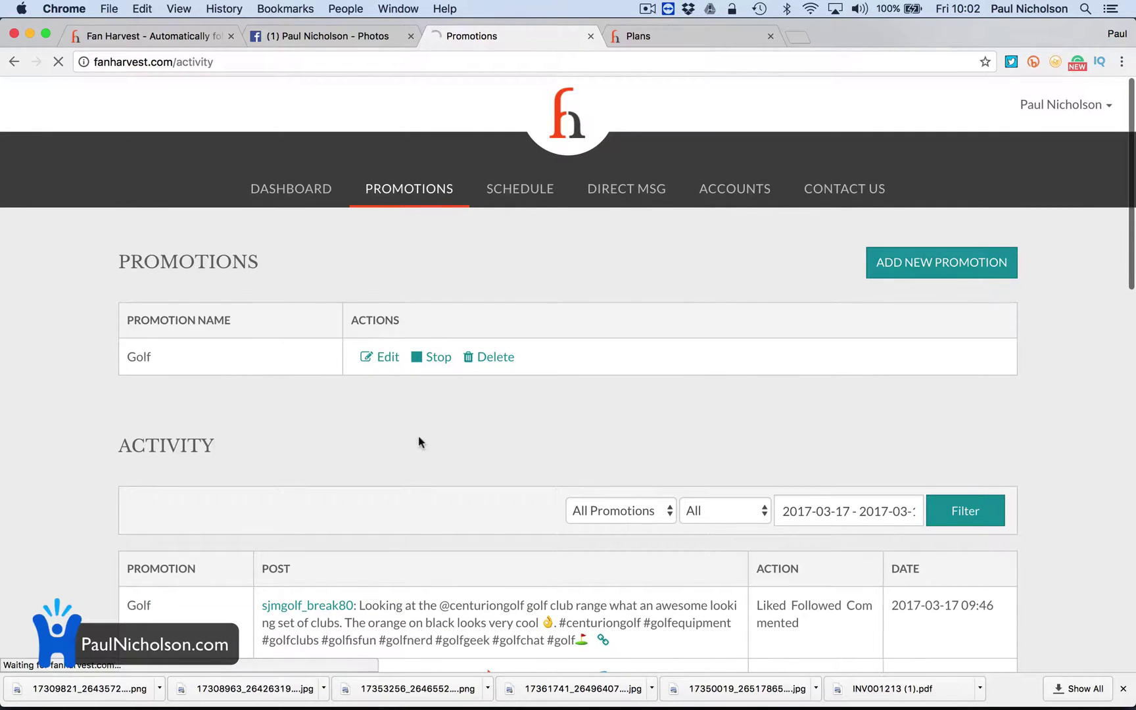
pyautogui.click(179, 410)
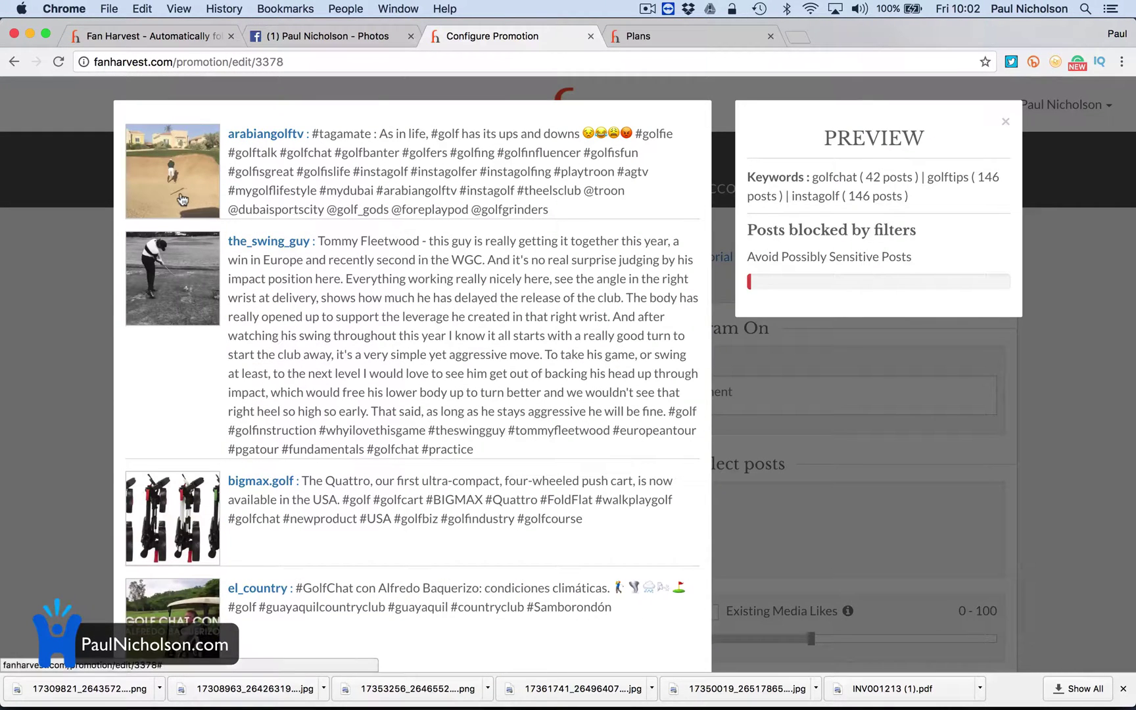
pyautogui.scroll(-5, 175, 270)
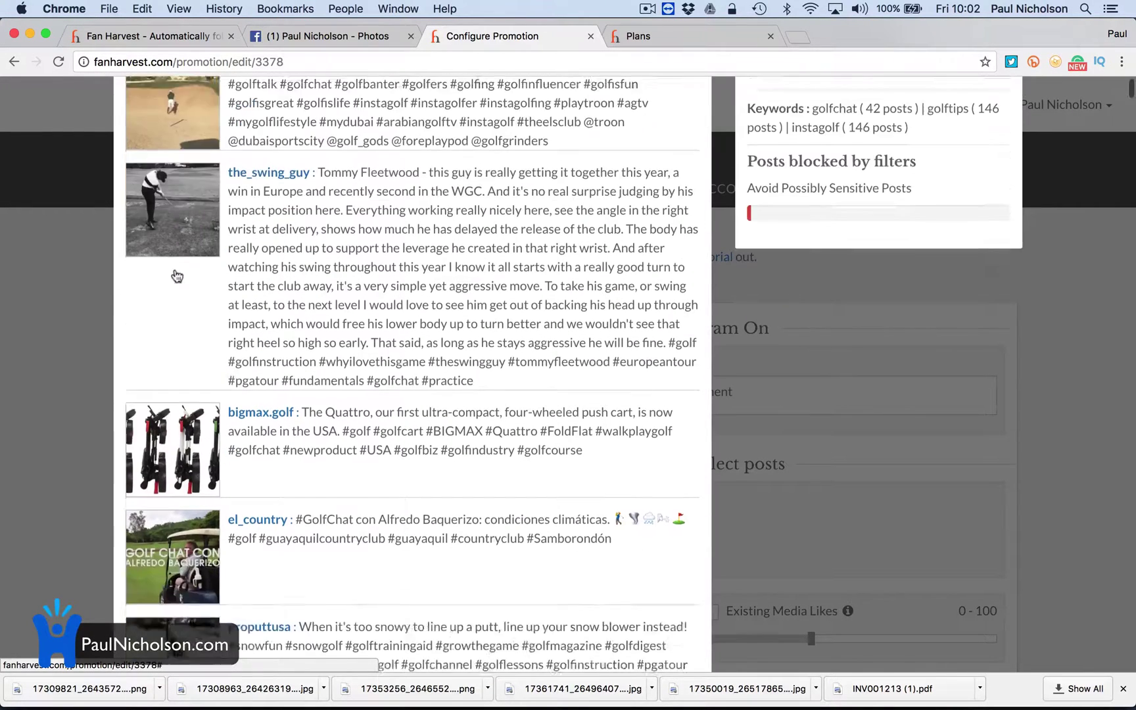
pyautogui.scroll(-10, 179, 324)
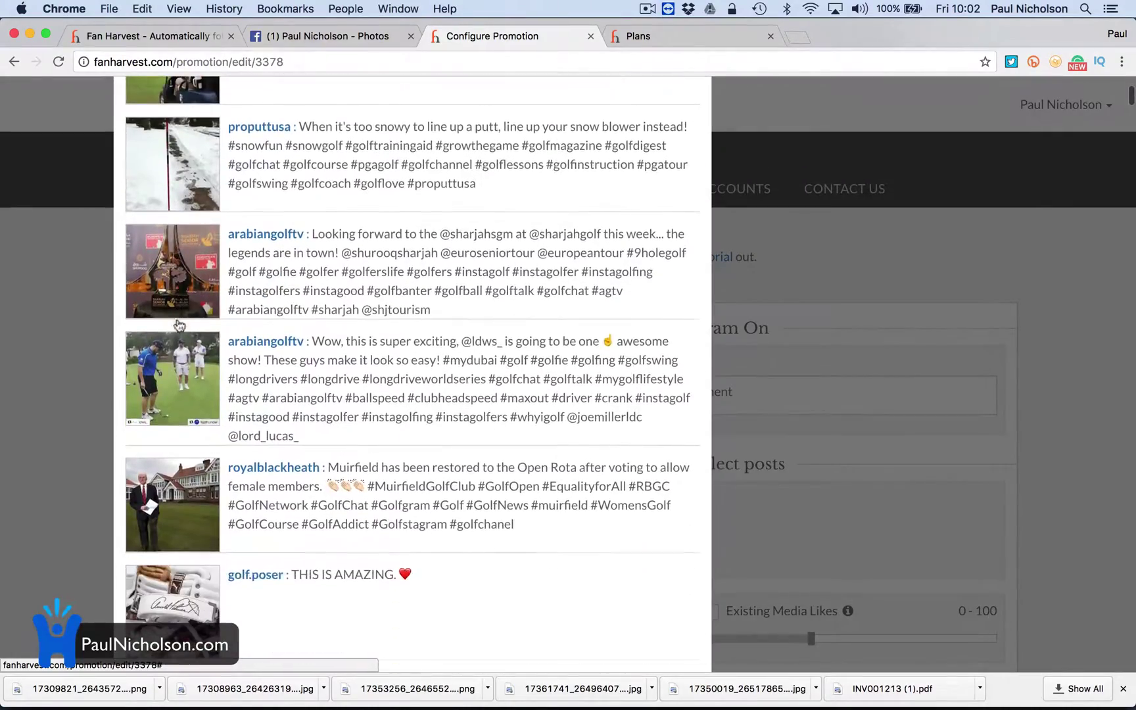
pyautogui.scroll(-15, 177, 319)
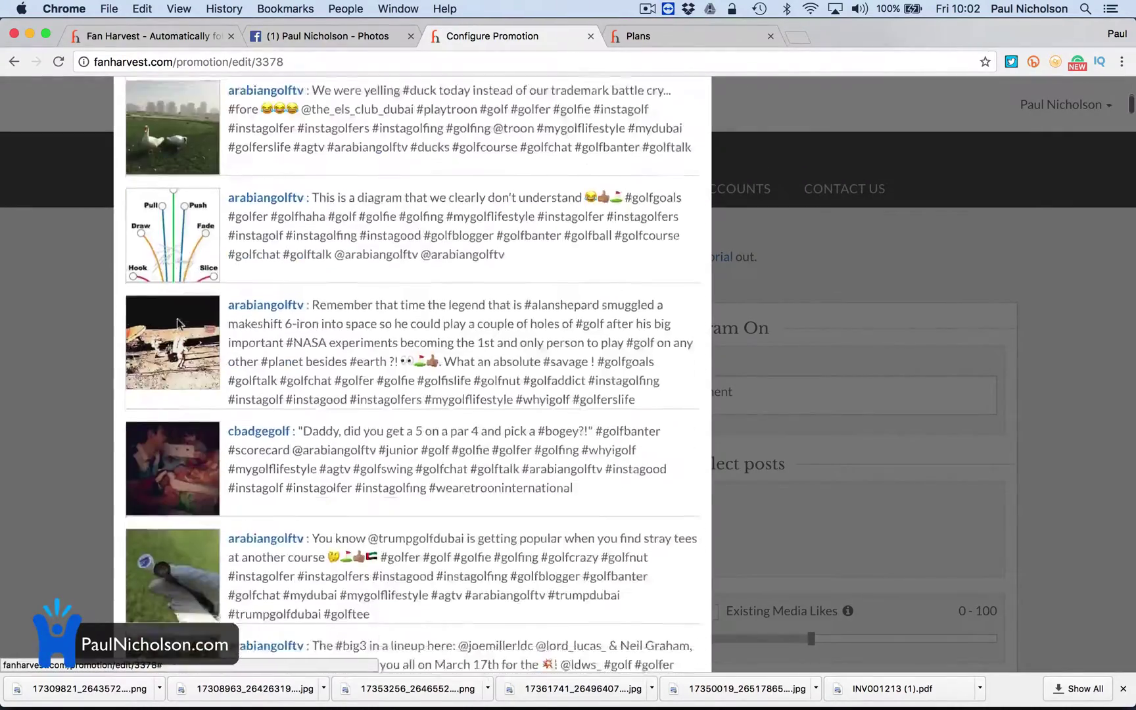
pyautogui.scroll(-12, 178, 322)
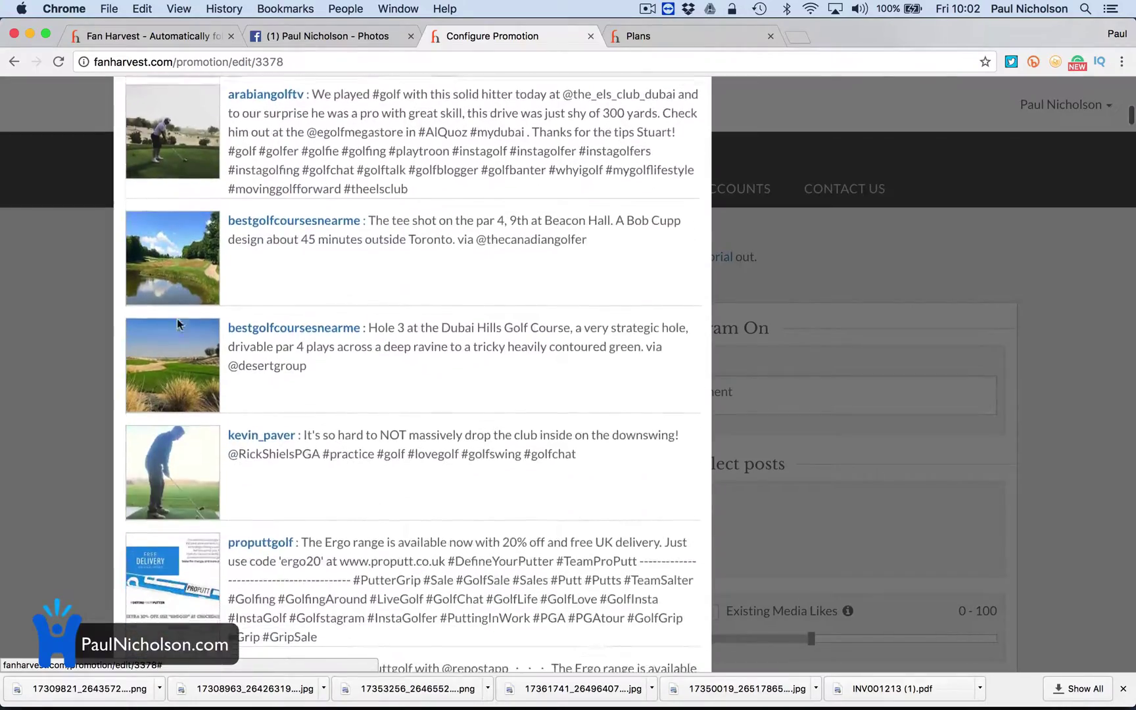
# Step: Read further through the previewed golfchat, golftips and instagolf posts, return to the preview's keyword summary and close the preview
pyautogui.scroll(-14, 177, 323)
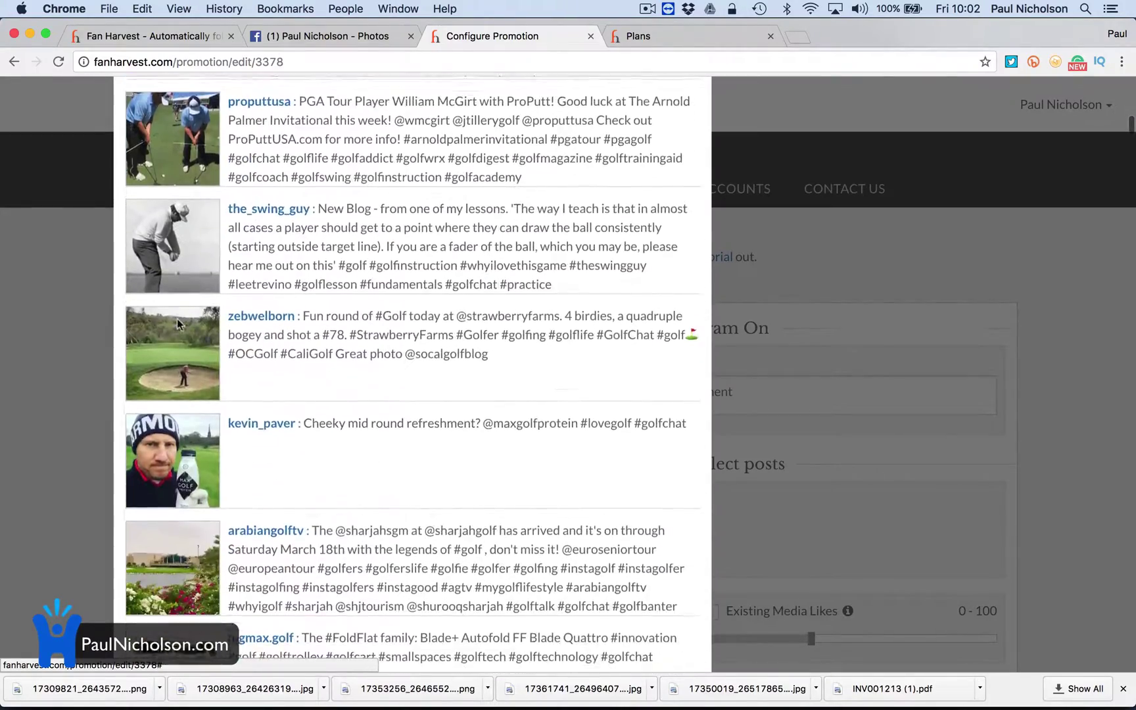
pyautogui.scroll(-12, 176, 322)
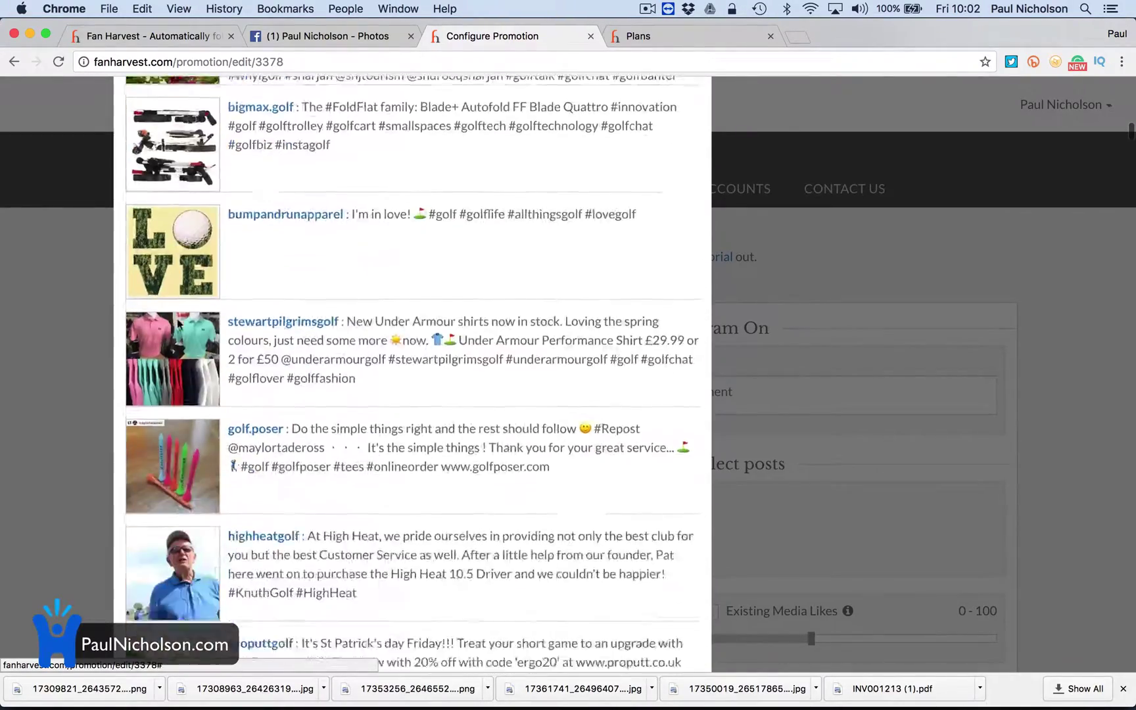
pyautogui.scroll(-6, 178, 322)
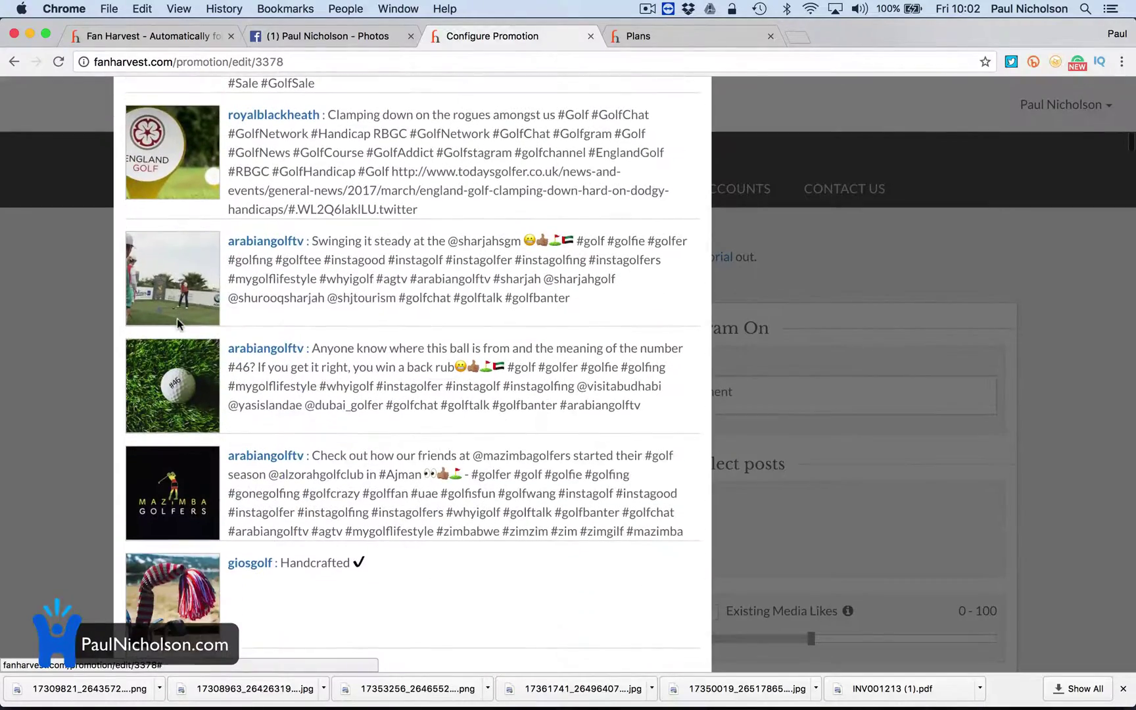
pyautogui.scroll(-8, 177, 318)
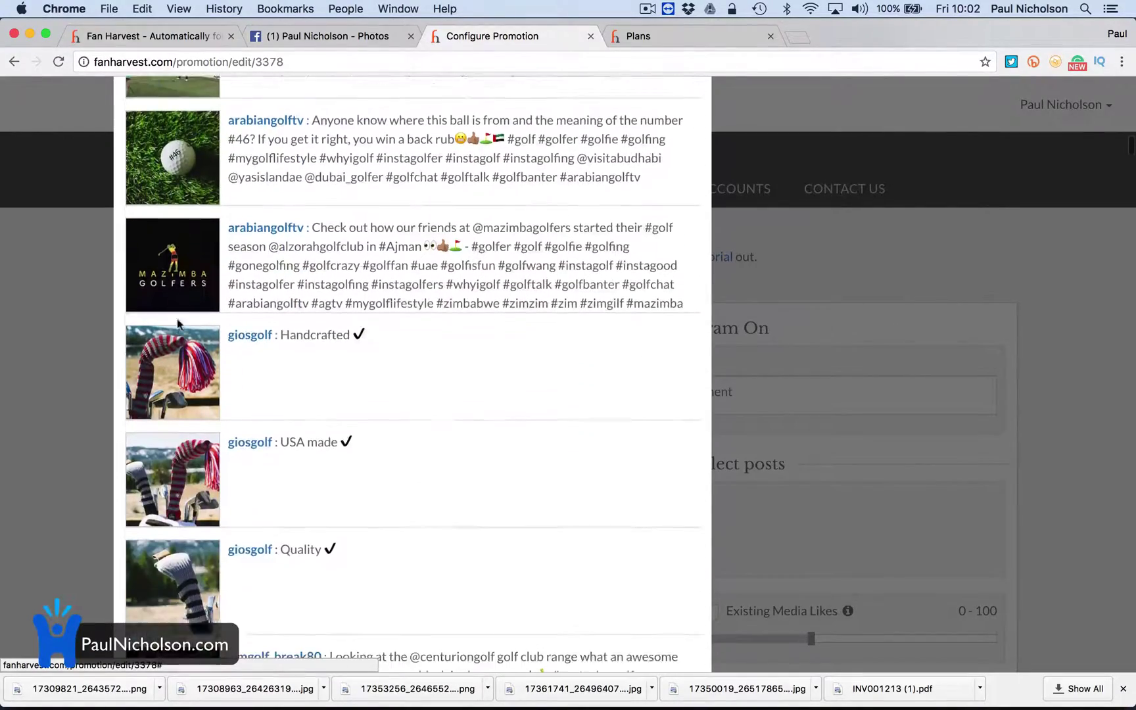
pyautogui.scroll(-14, 177, 324)
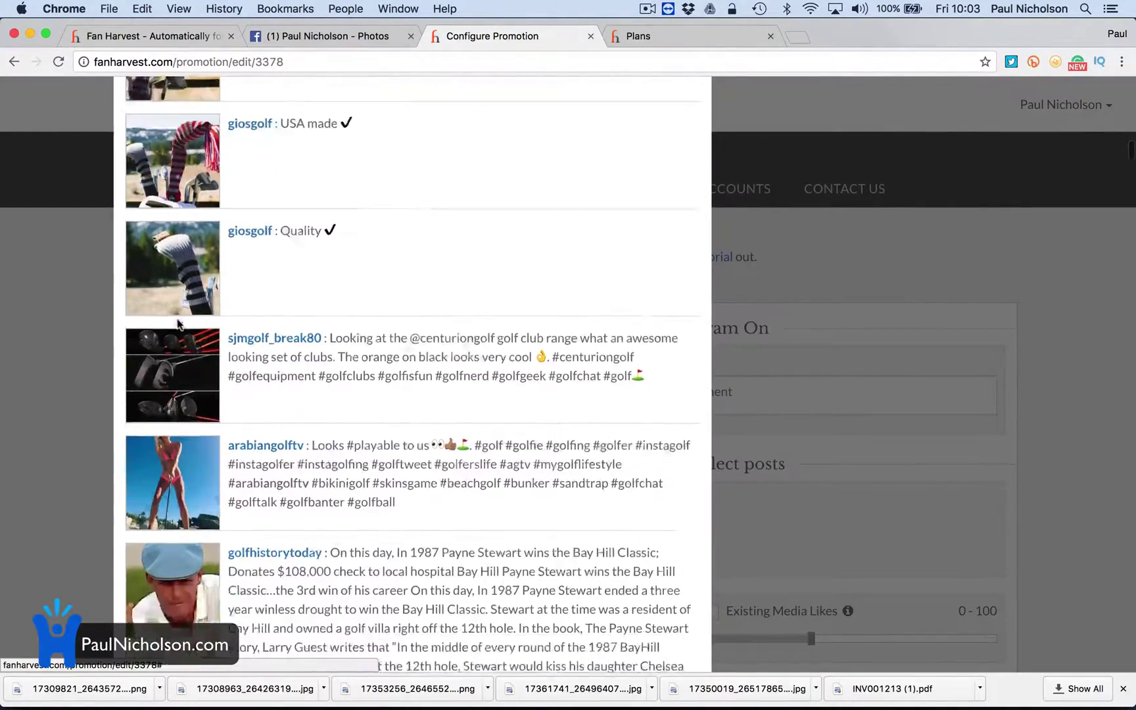
pyautogui.scroll(-20, 178, 324)
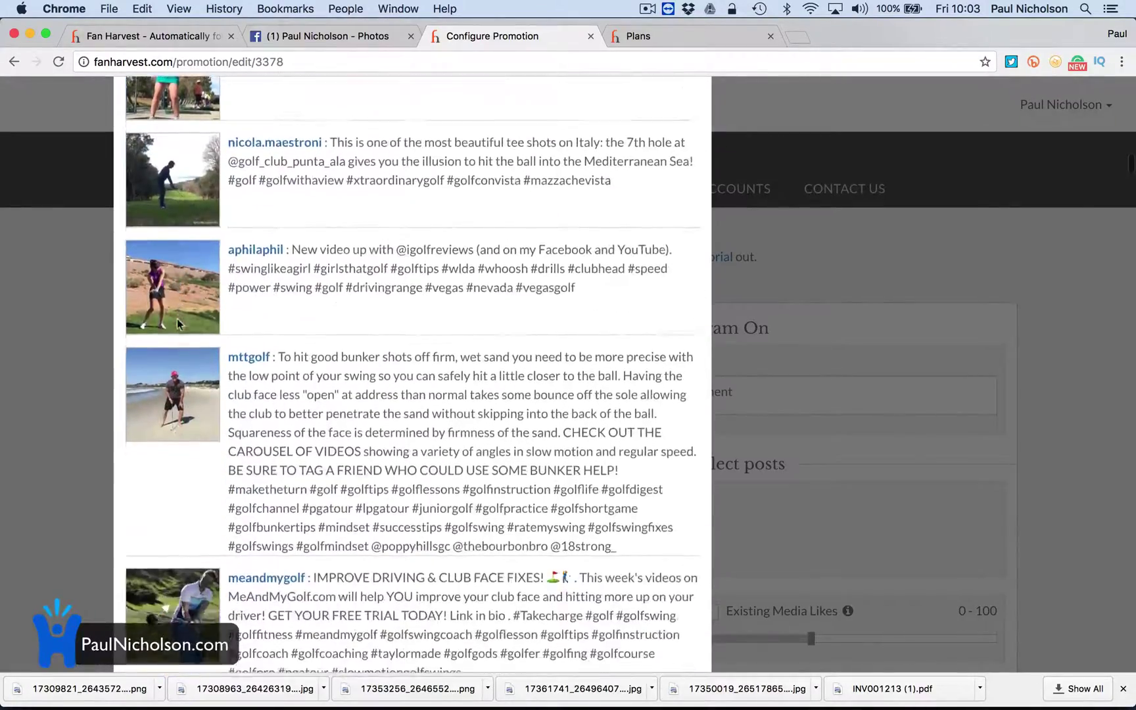
pyautogui.scroll(-1, 177, 324)
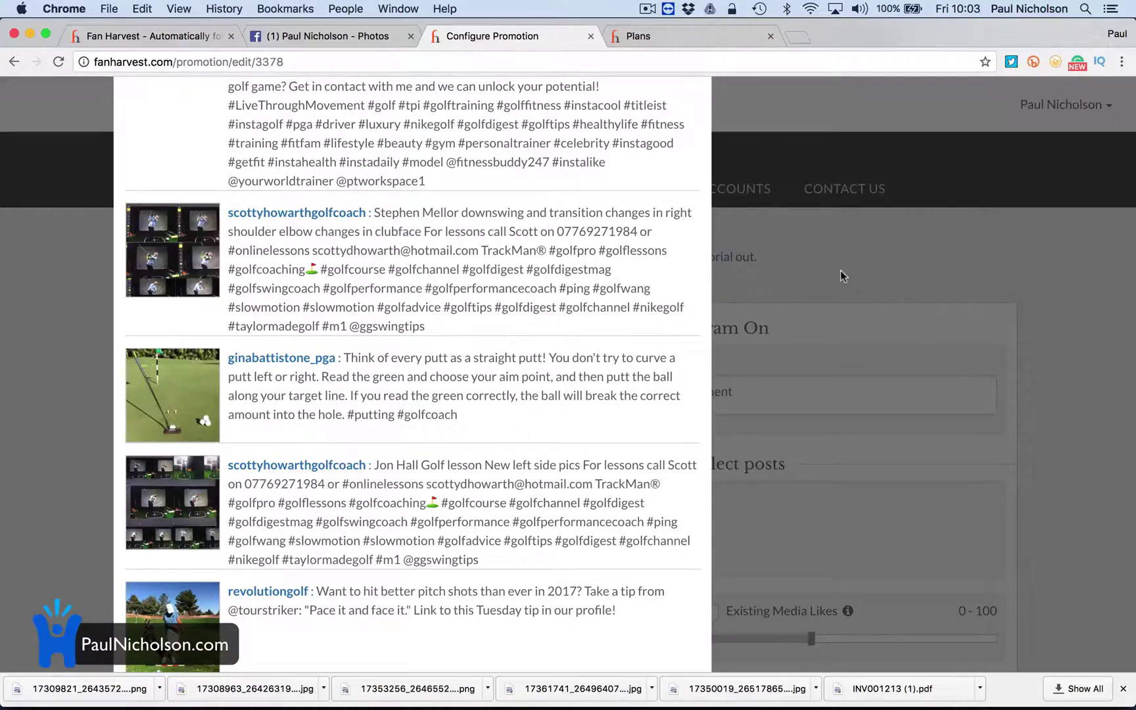
pyautogui.scroll(-15, 529, 263)
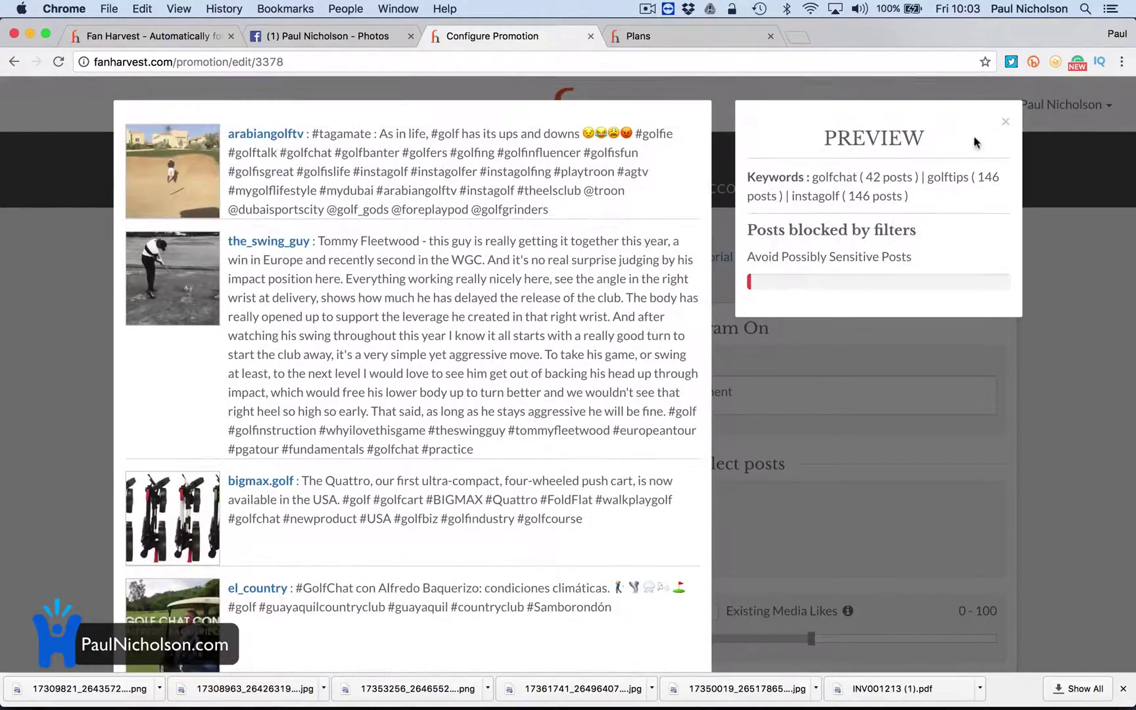
pyautogui.click(1005, 121)
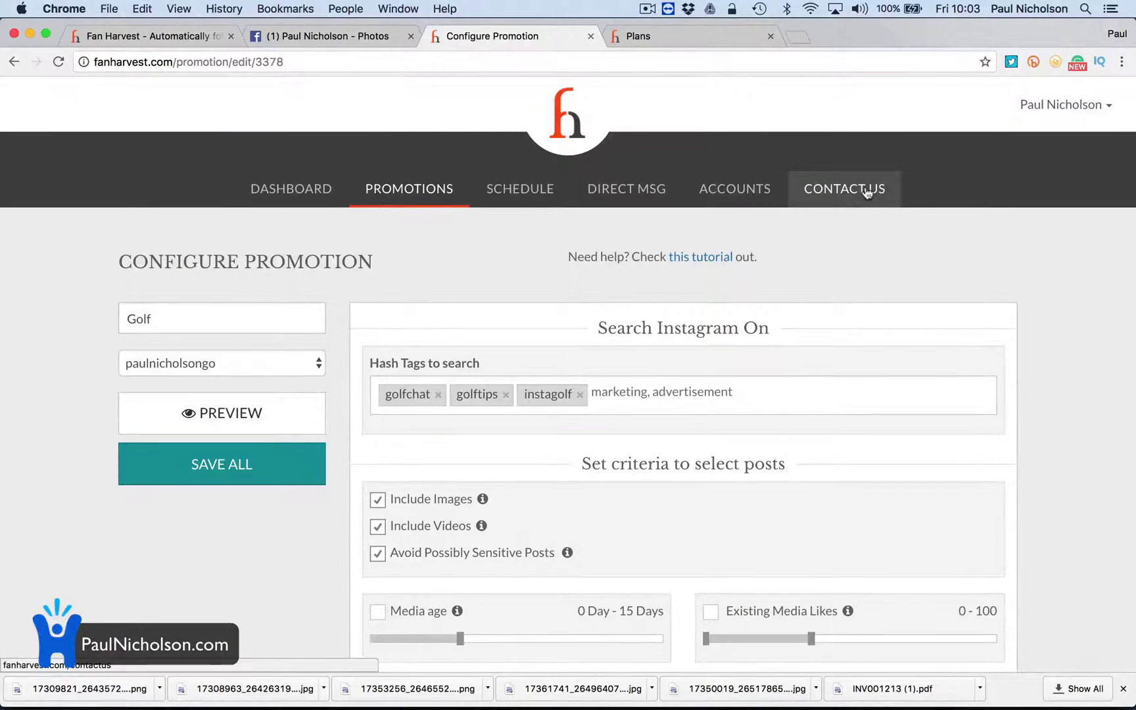